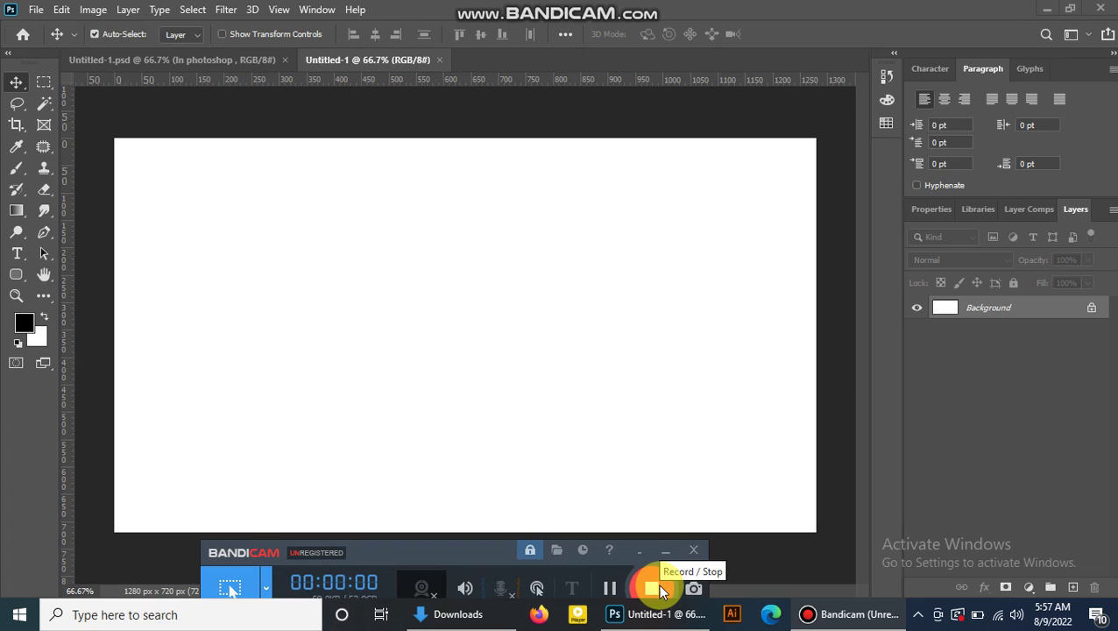
Show the File menu for the blank 1280 × 720 Untitled-1 canvas.
click(663, 554)
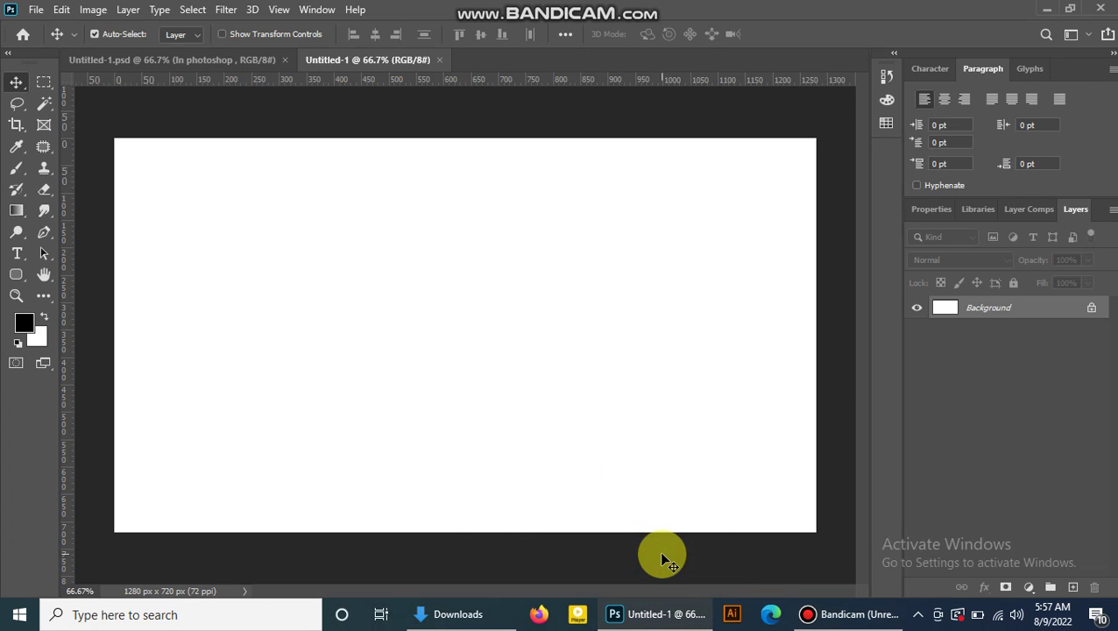
click(40, 10)
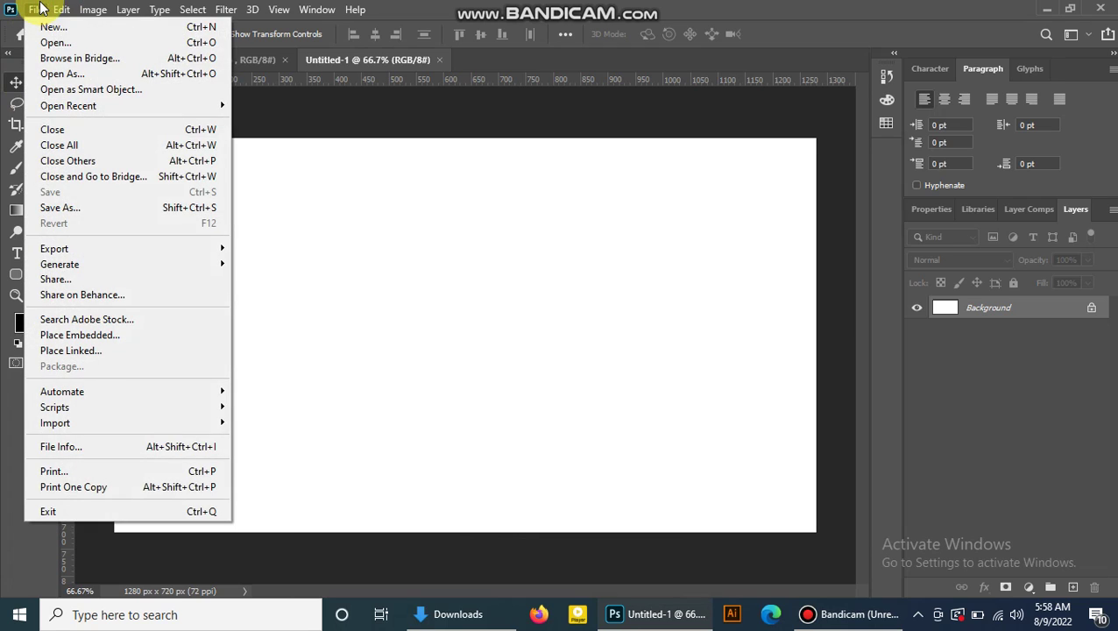
click(40, 9)
click(42, 9)
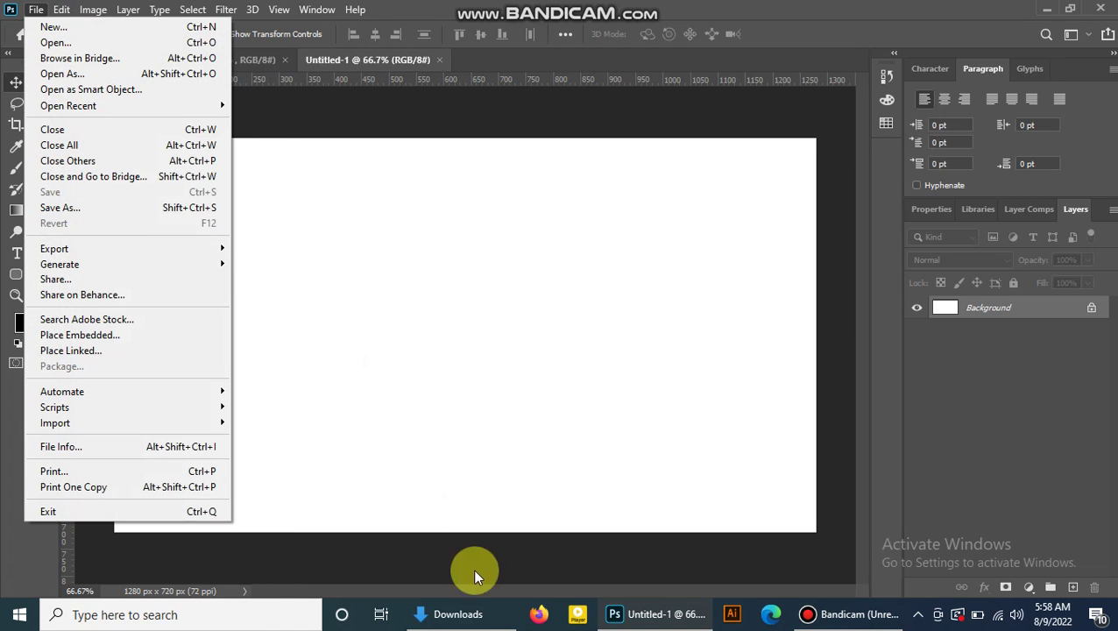
Open images (2).jpg from Downloads with Adobe Photoshop using Open with.
click(472, 613)
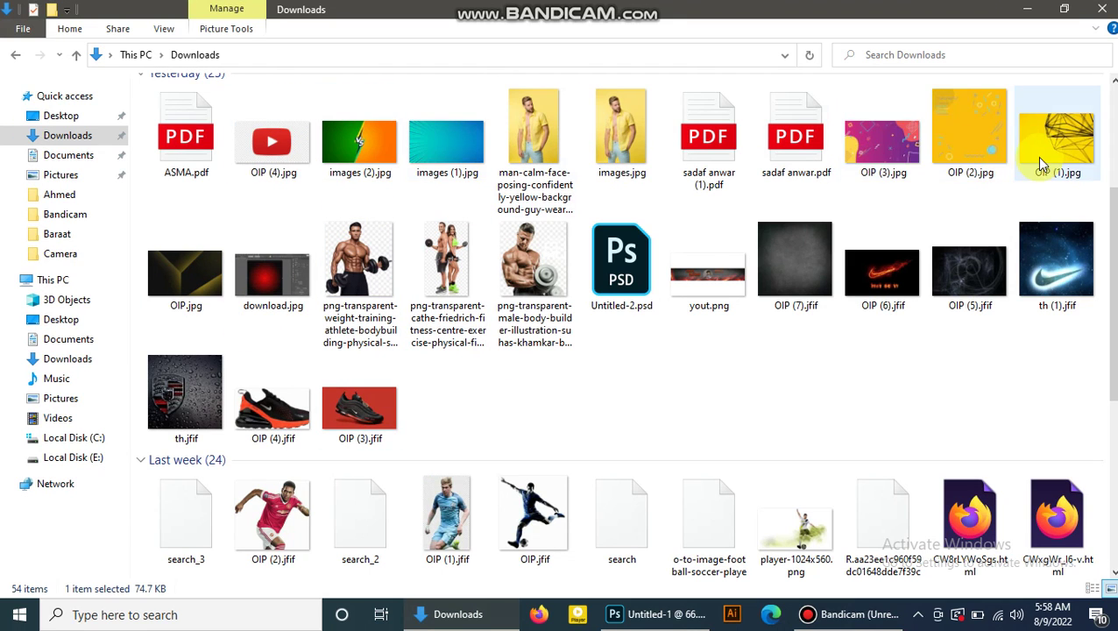
right_click(485, 136)
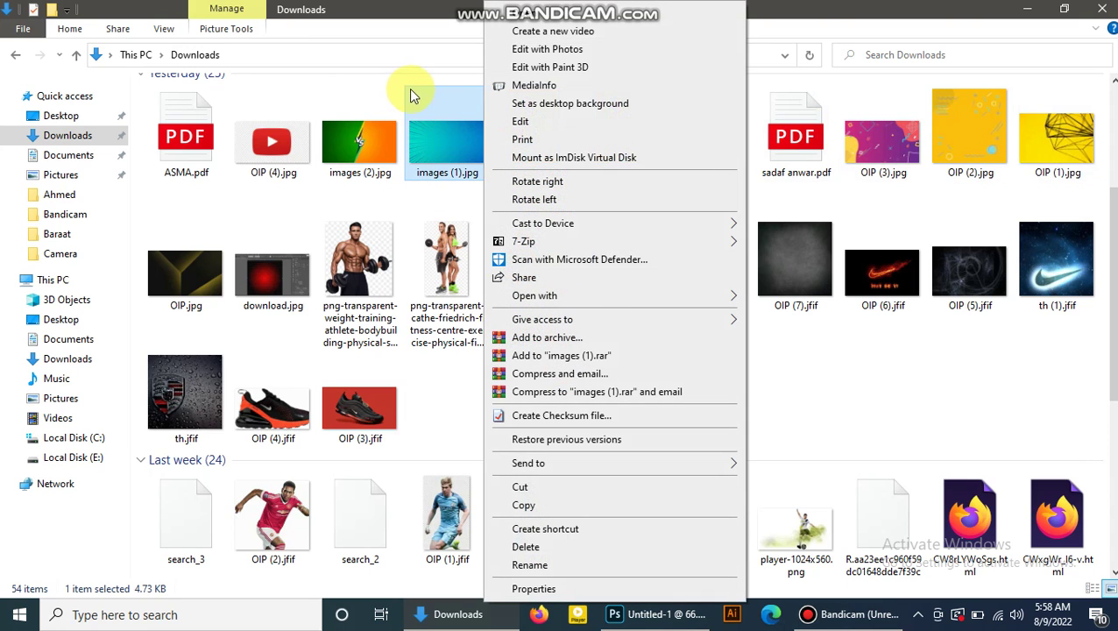
click(376, 143)
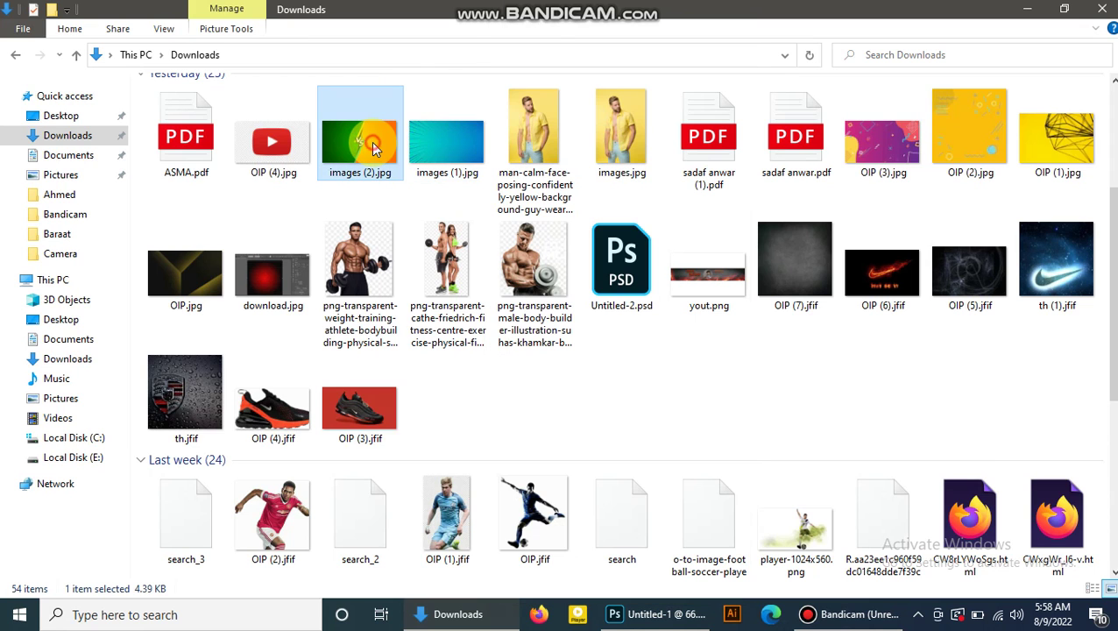
right_click(375, 143)
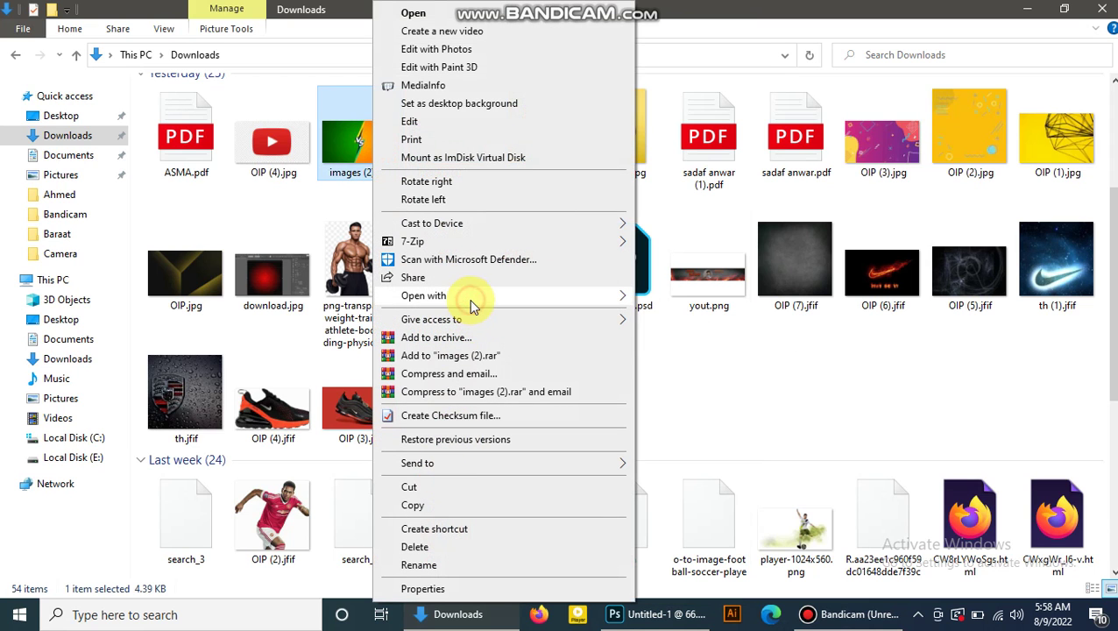
mouse_move(423, 296)
click(727, 316)
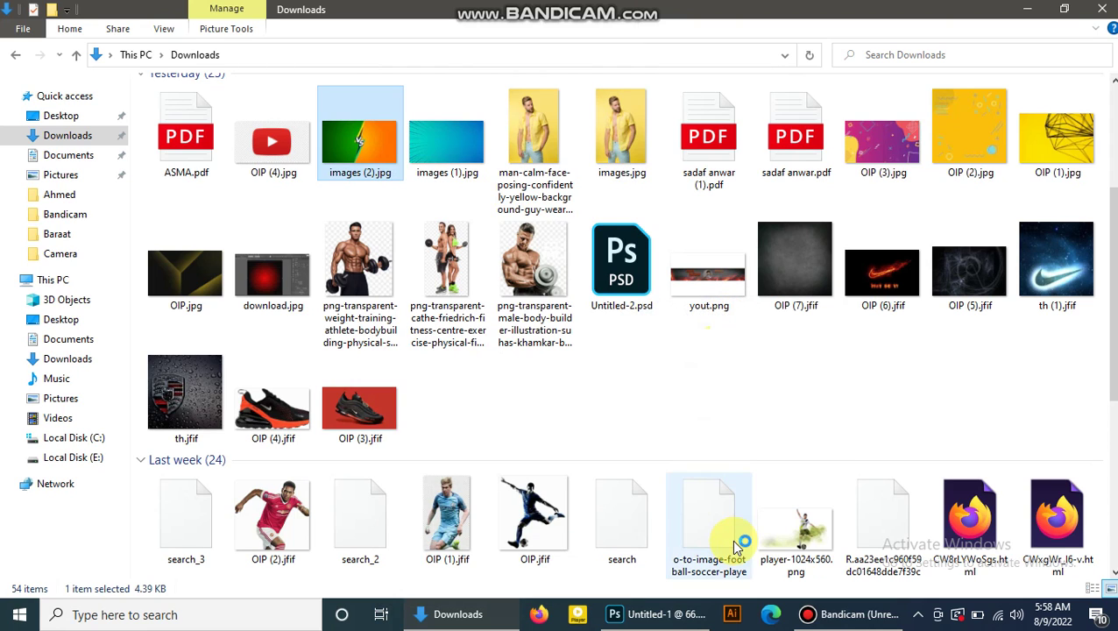
mouse_move(659, 614)
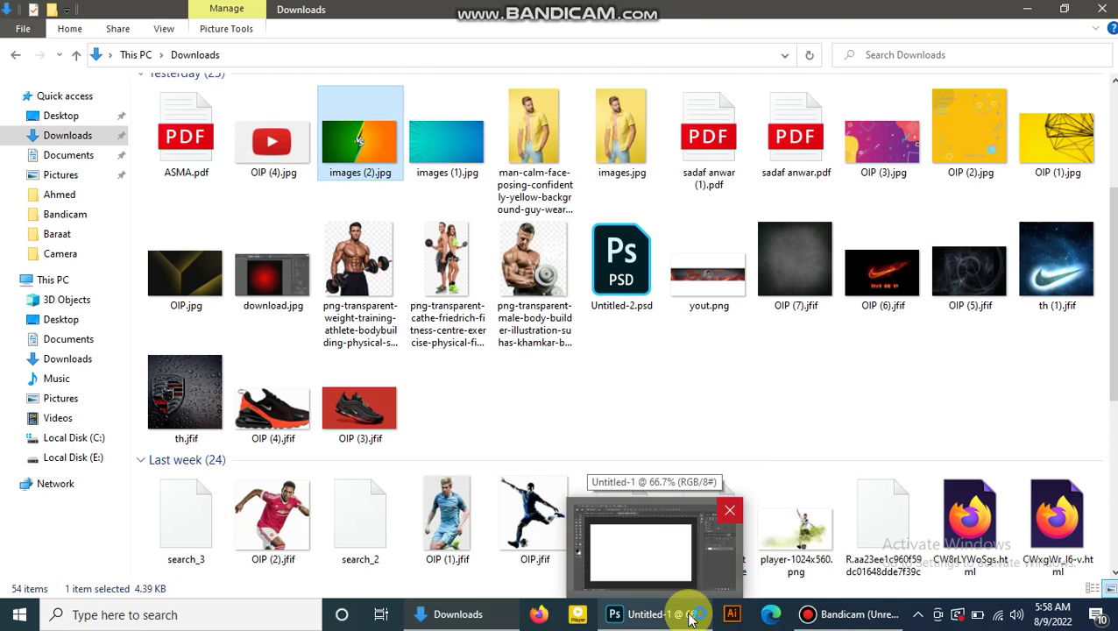
Bring Photoshop with images (2).jpg to the front.
click(690, 618)
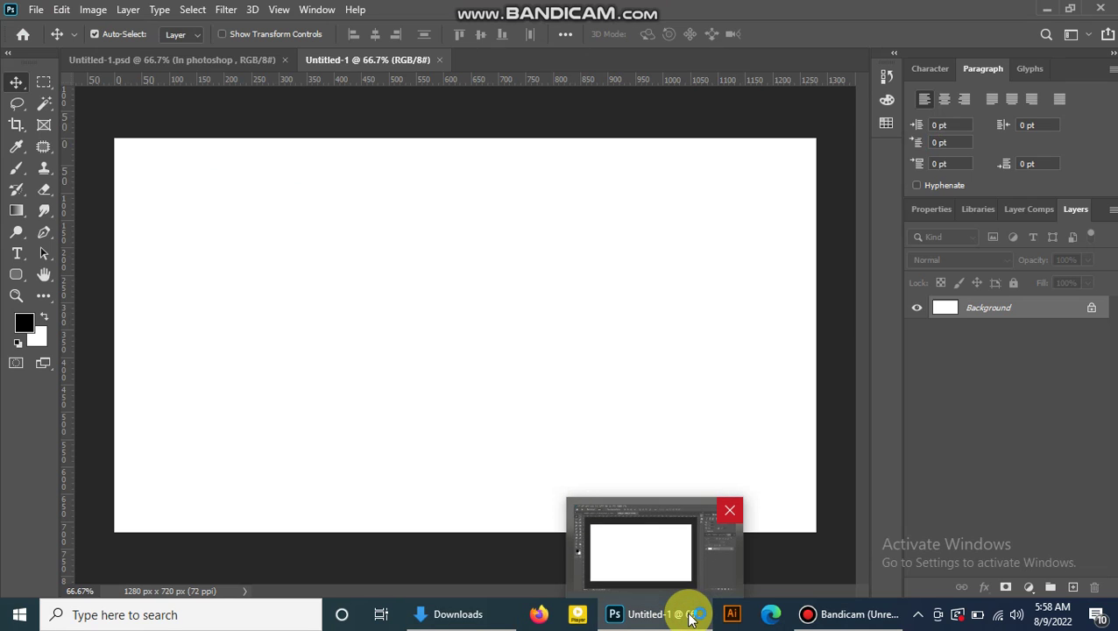
click(650, 549)
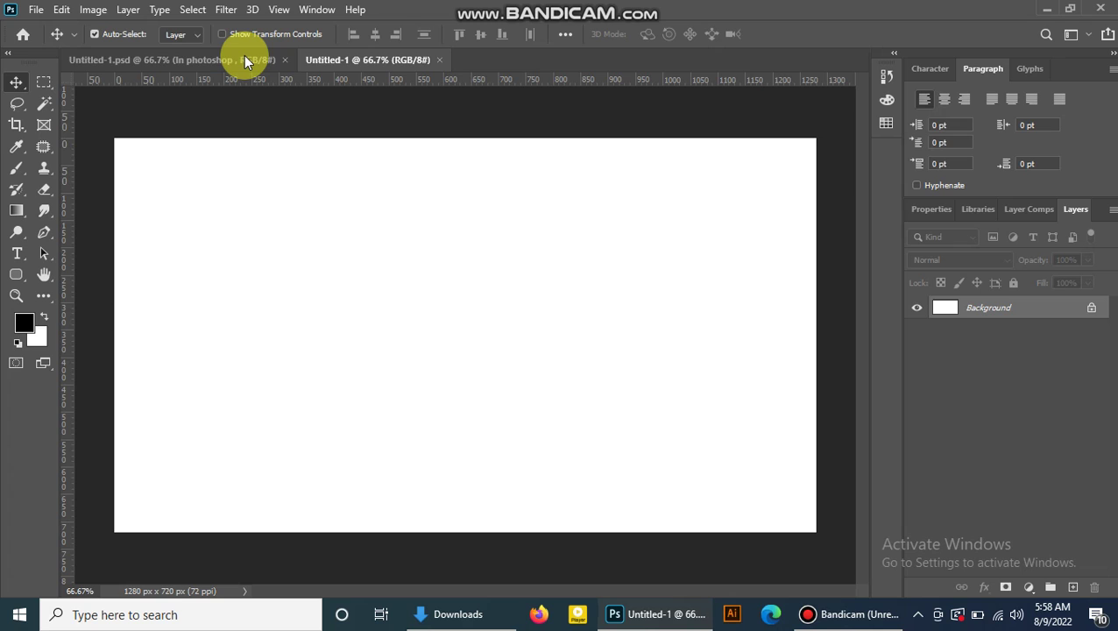
key(alt+Tab)
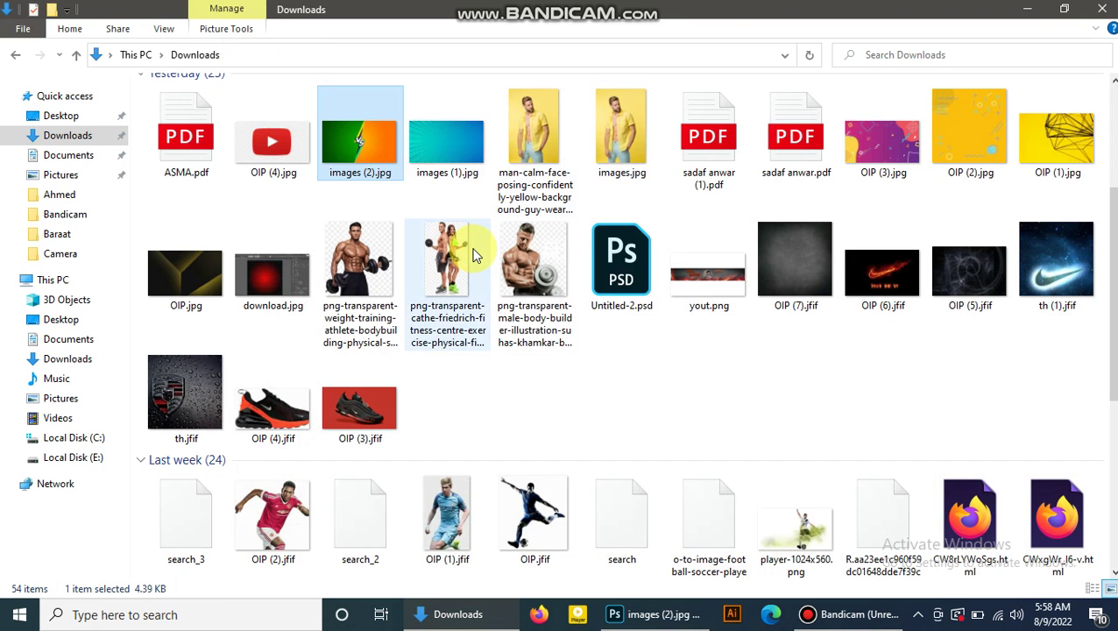
click(639, 617)
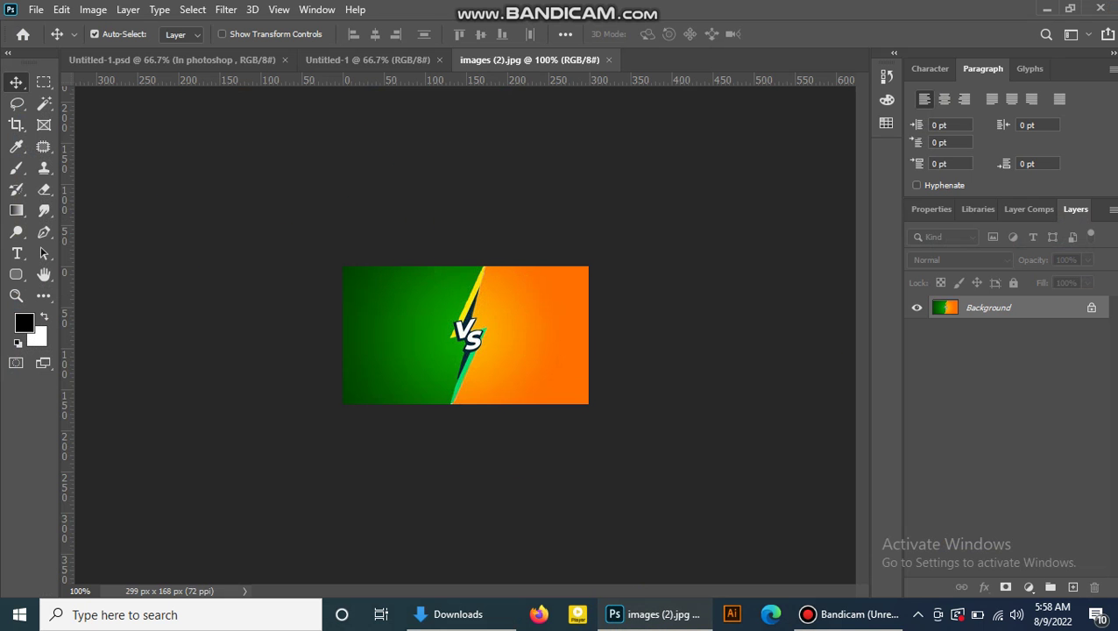
Unlock the VS image's layer and drag it into the Untitled-1 document as Layer 1.
click(1094, 308)
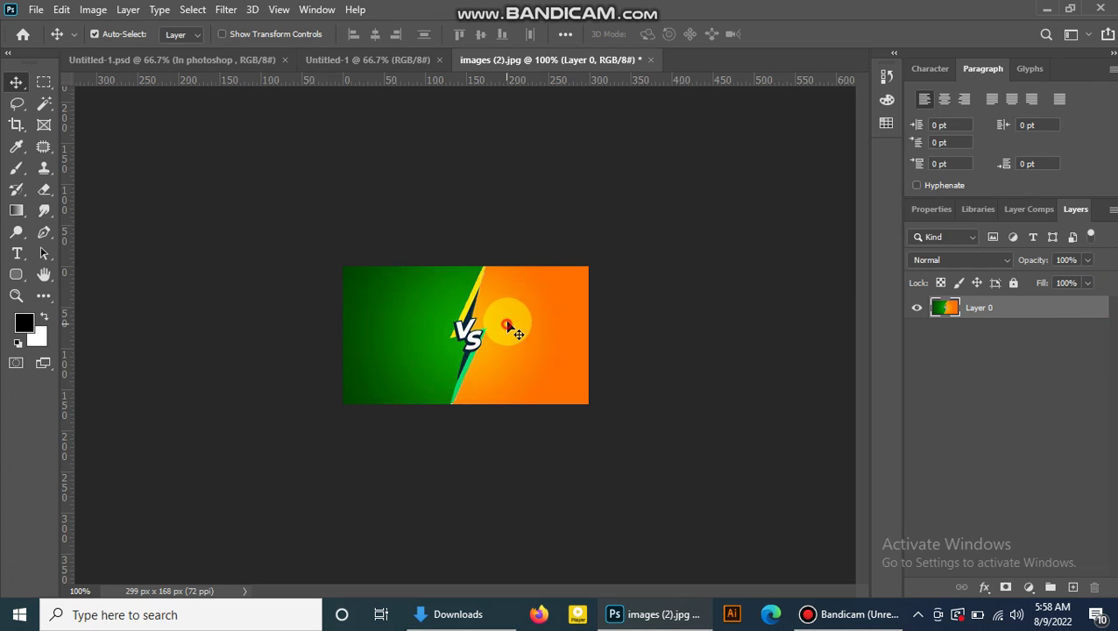
mouse_move(500, 331)
mouse_down()
mouse_move(550, 71)
mouse_move(406, 58)
mouse_up()
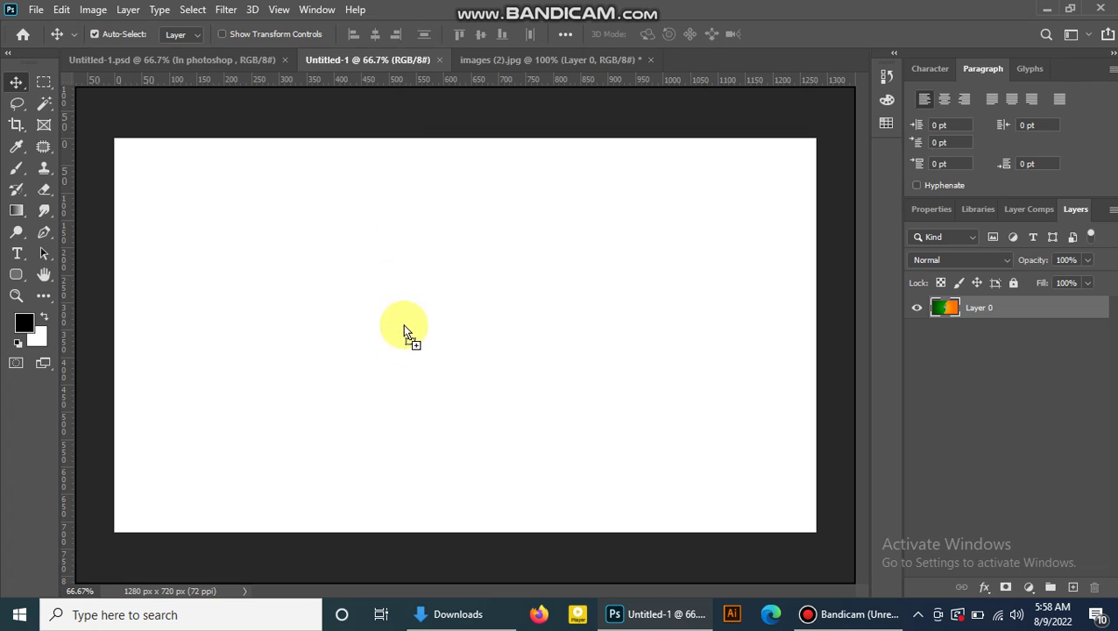
drag(369, 59, 408, 392)
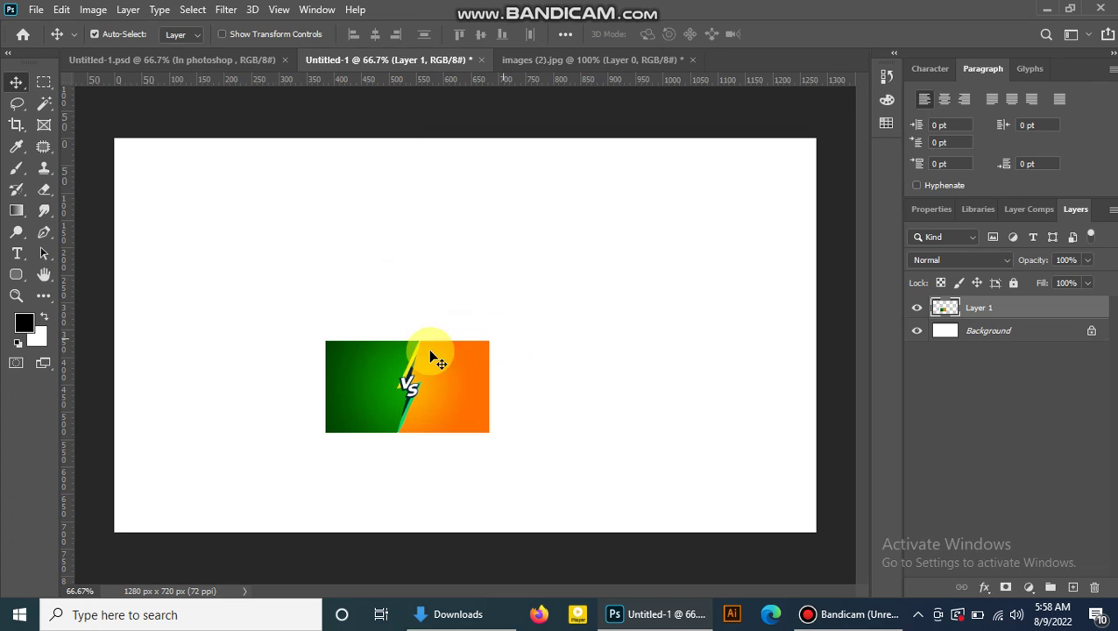
click(363, 241)
Free-transform the VS image to about 486% so it covers the 1280×720 canvas.
key(ctrl+t)
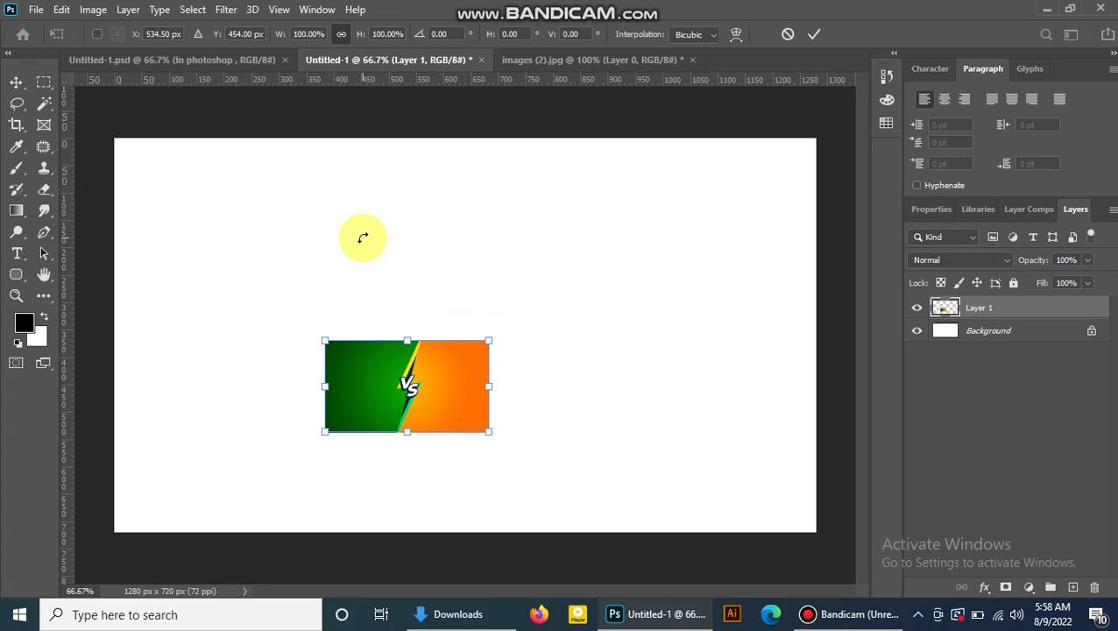
mouse_move(488, 341)
mouse_down()
mouse_move(807, 141)
mouse_move(822, 153)
mouse_up()
drag(329, 291, 82, 332)
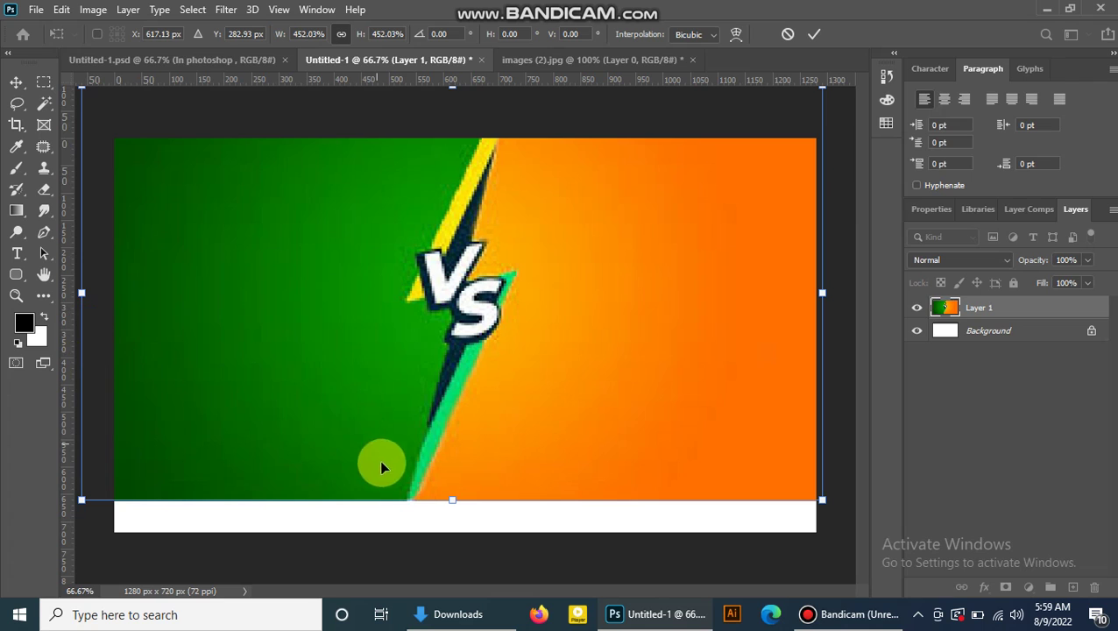
drag(454, 500, 452, 531)
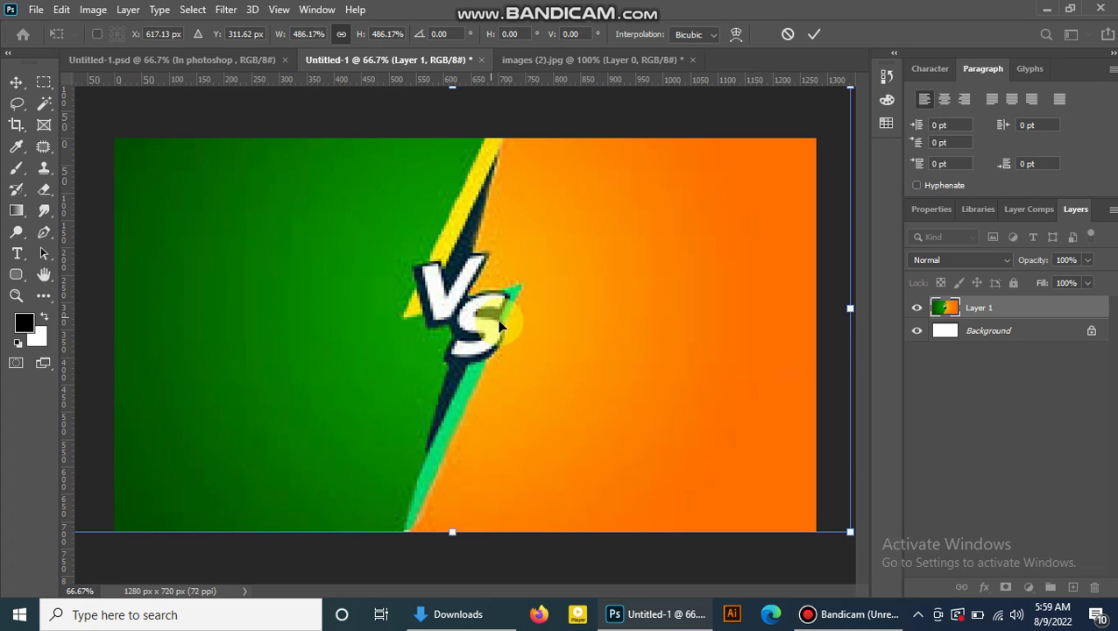
drag(497, 319, 485, 327)
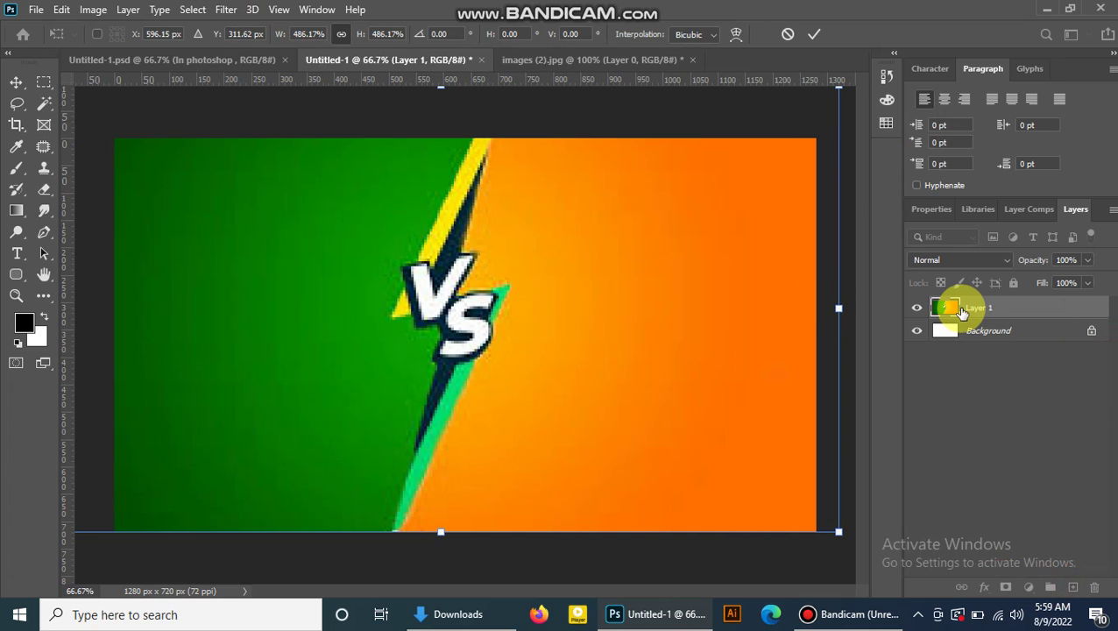
Add a Hue/Saturation adjustment above Layer 1 with Hue +96 and Saturation +52.
click(1092, 333)
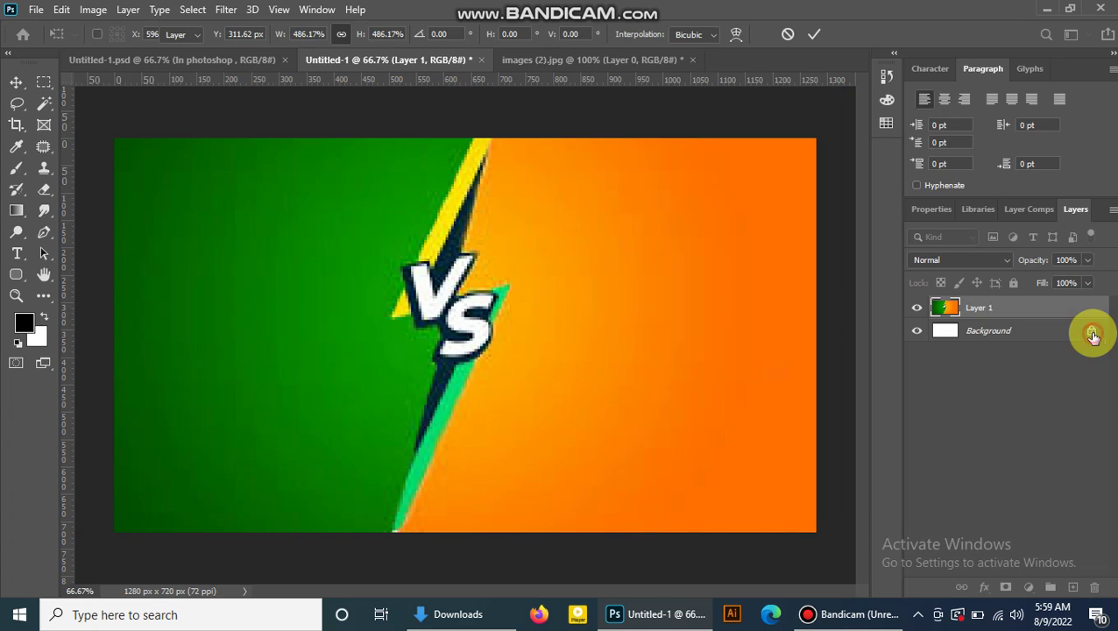
click(1020, 311)
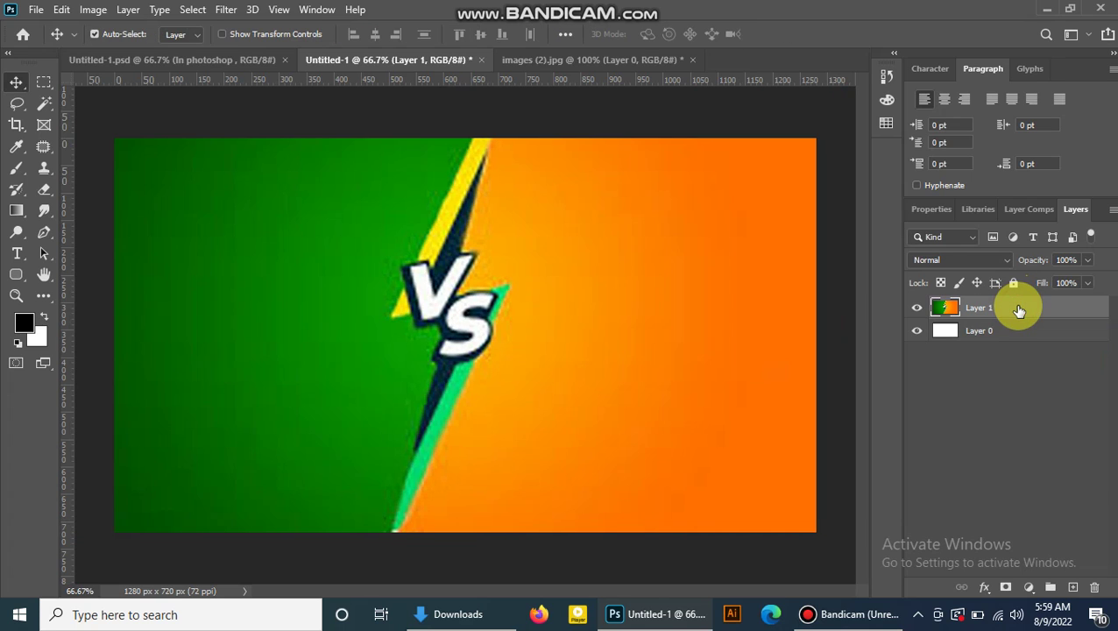
click(1032, 593)
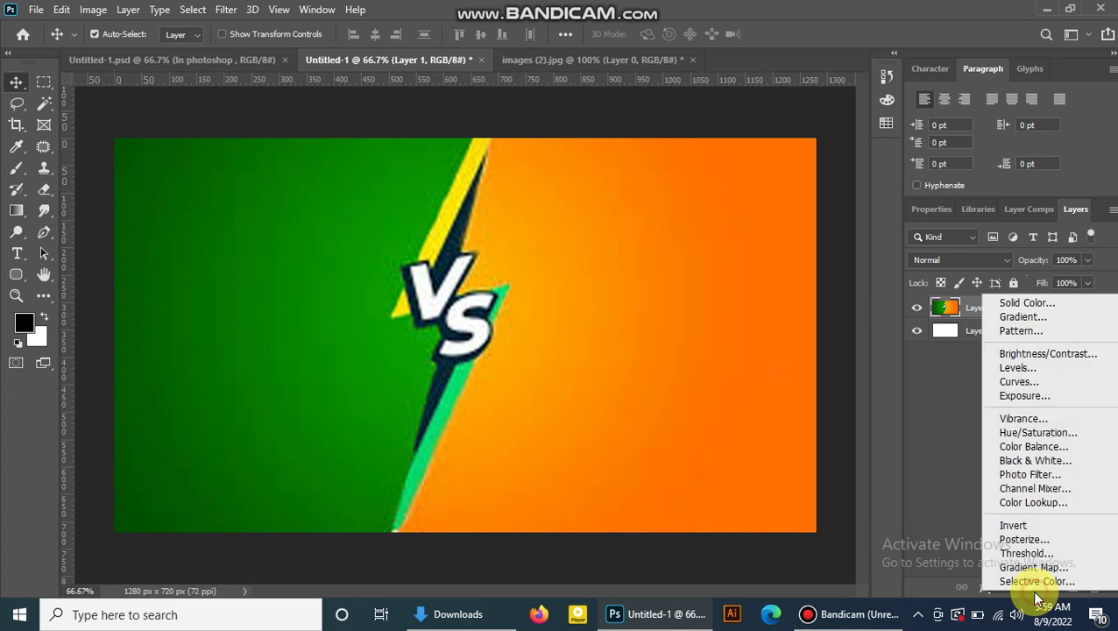
click(1021, 433)
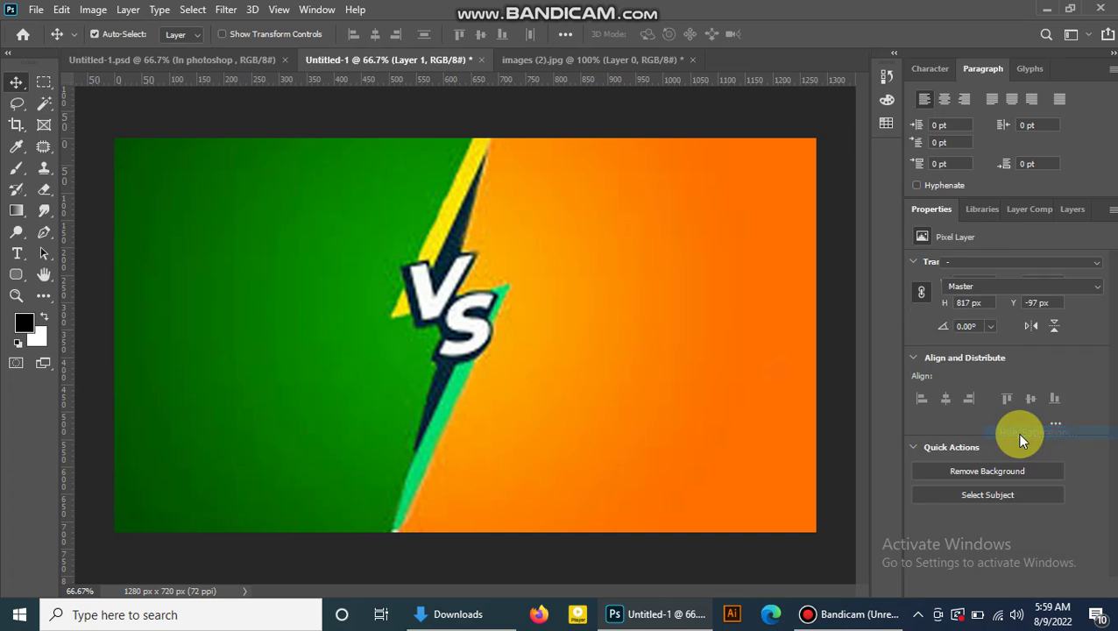
mouse_move(1007, 326)
mouse_down()
mouse_move(920, 324)
mouse_move(1061, 335)
mouse_move(1034, 336)
mouse_move(1065, 356)
mouse_move(1031, 322)
mouse_move(1066, 329)
mouse_up()
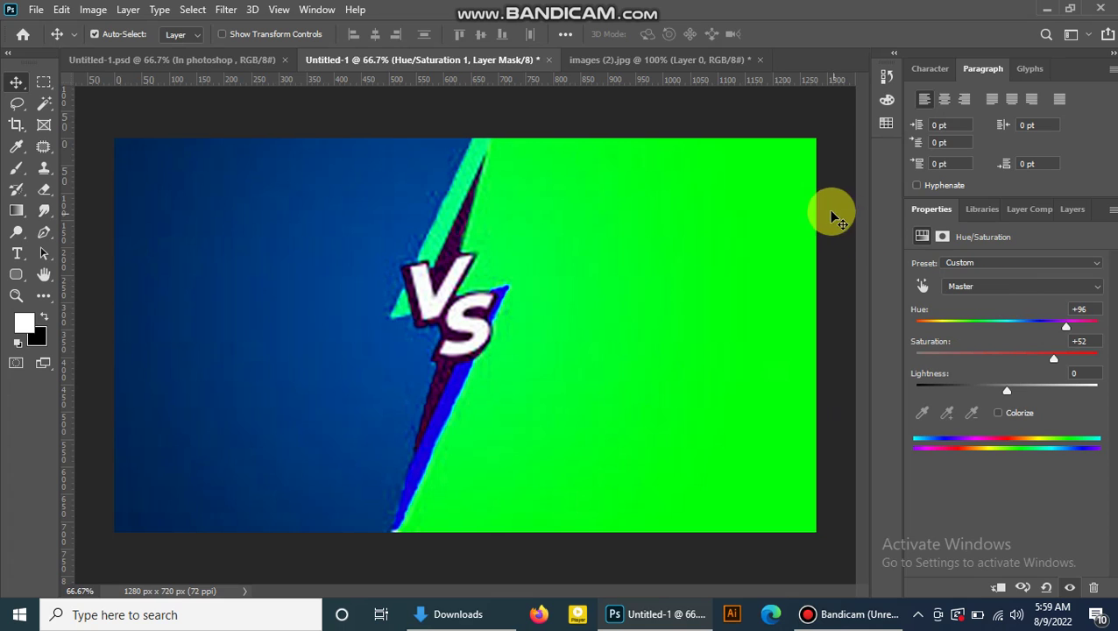
click(1077, 212)
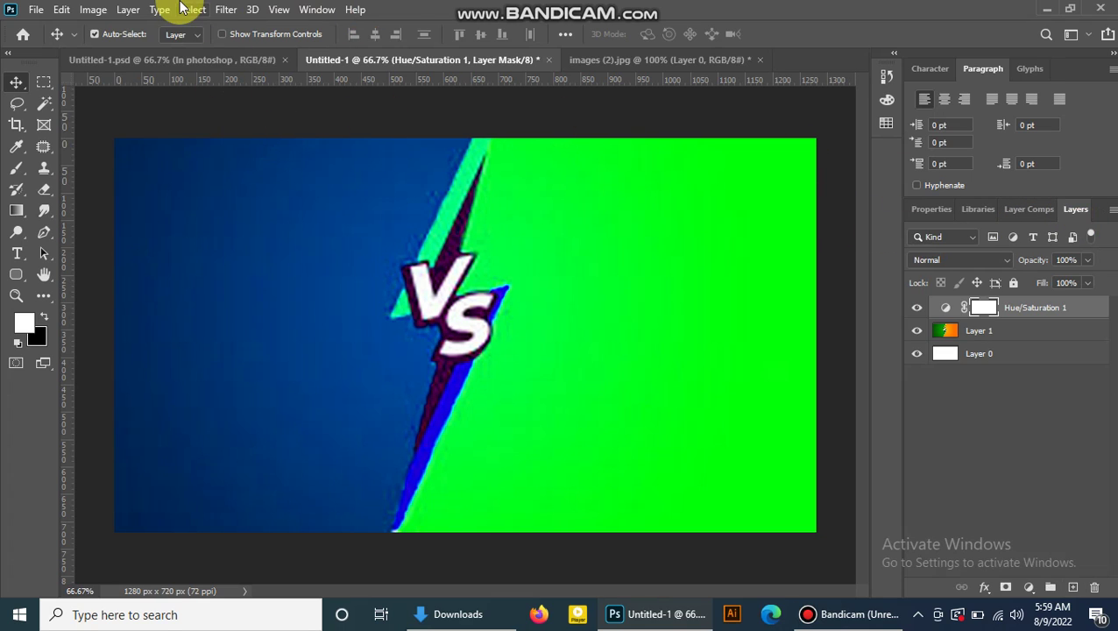
Open IMG-20210205-WA0041.jpg from Downloads with File > Open As.
click(37, 10)
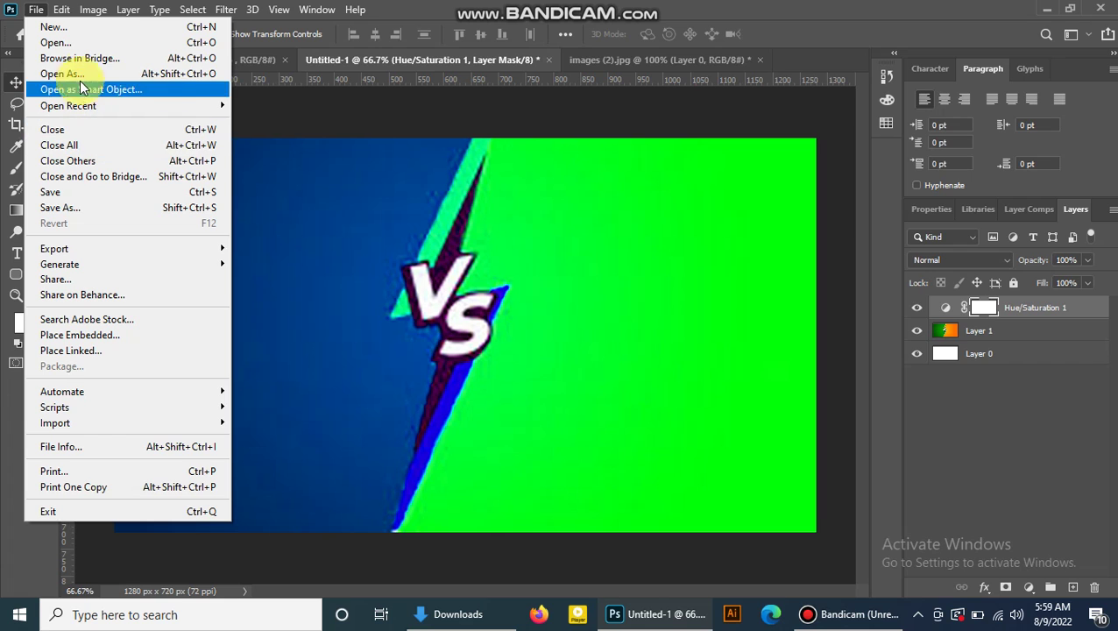
click(54, 42)
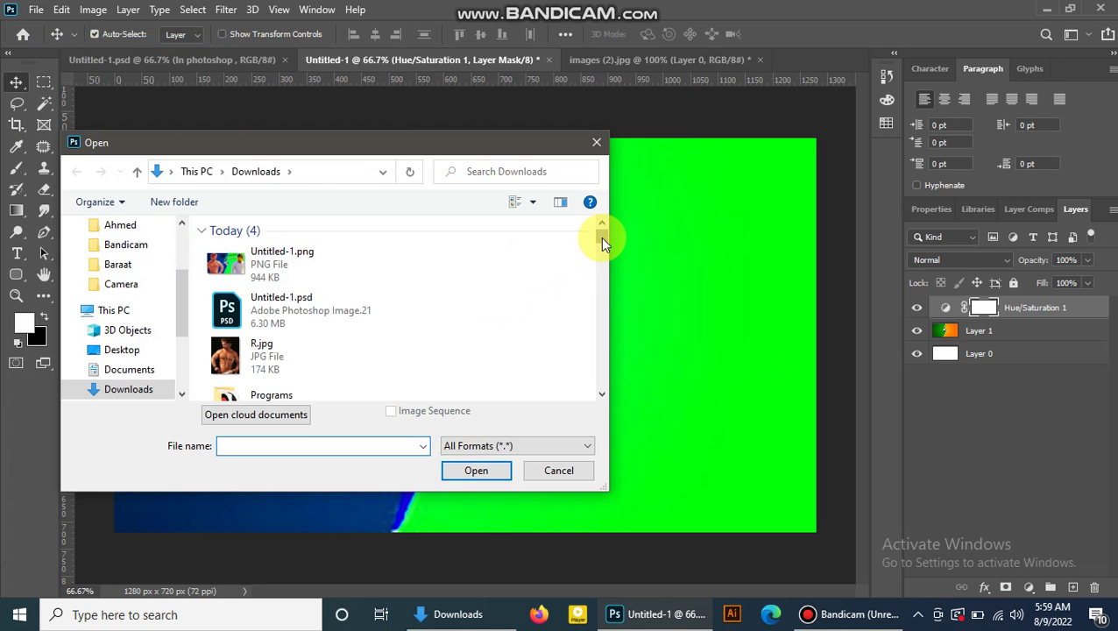
drag(601, 236, 599, 387)
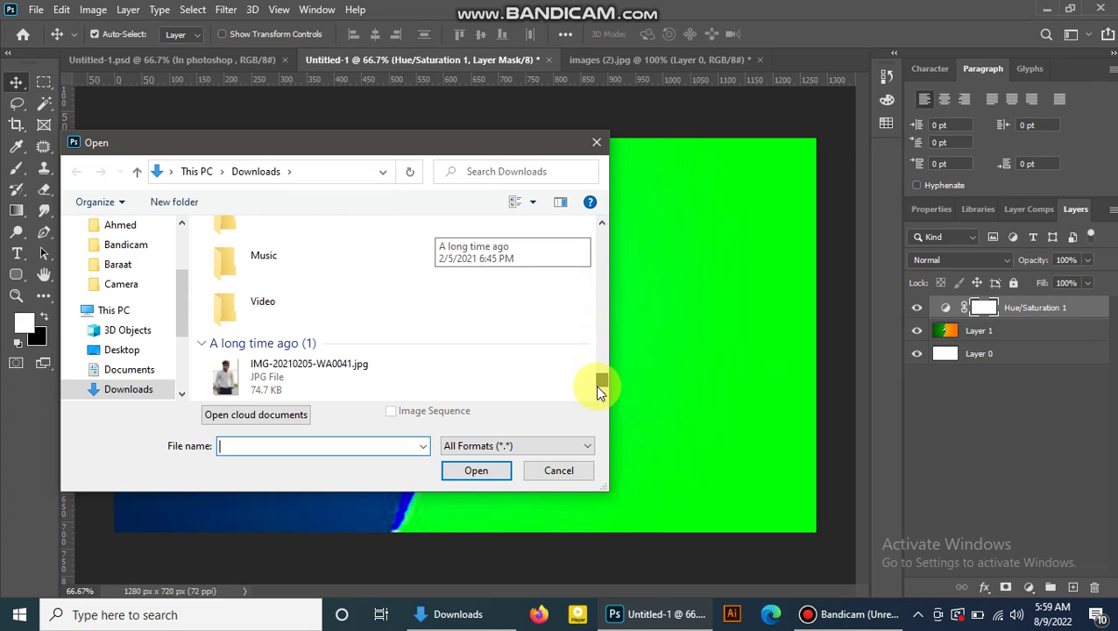
click(327, 388)
click(491, 473)
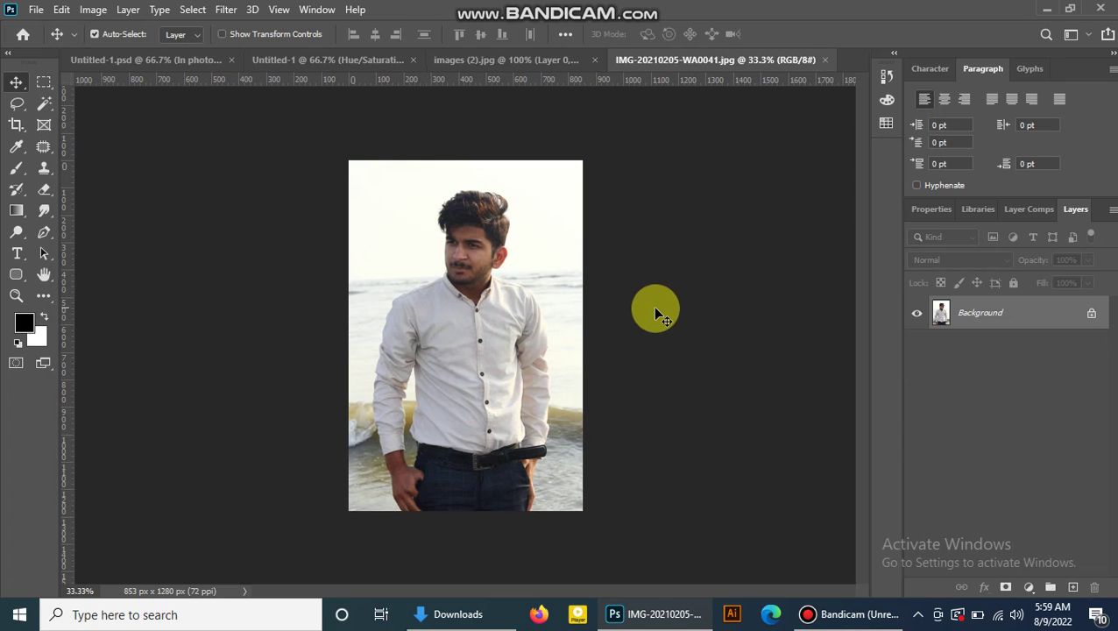
Duplicate Layer 0 and apply Remove Background to the copy to mask out the beach.
click(1091, 315)
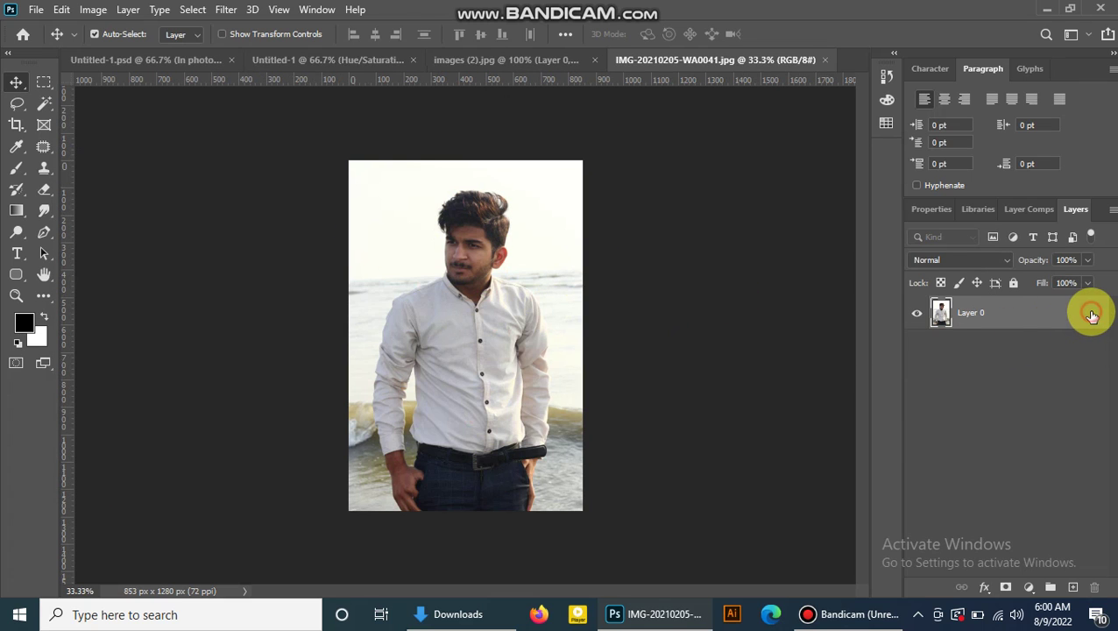
drag(1076, 317, 1072, 586)
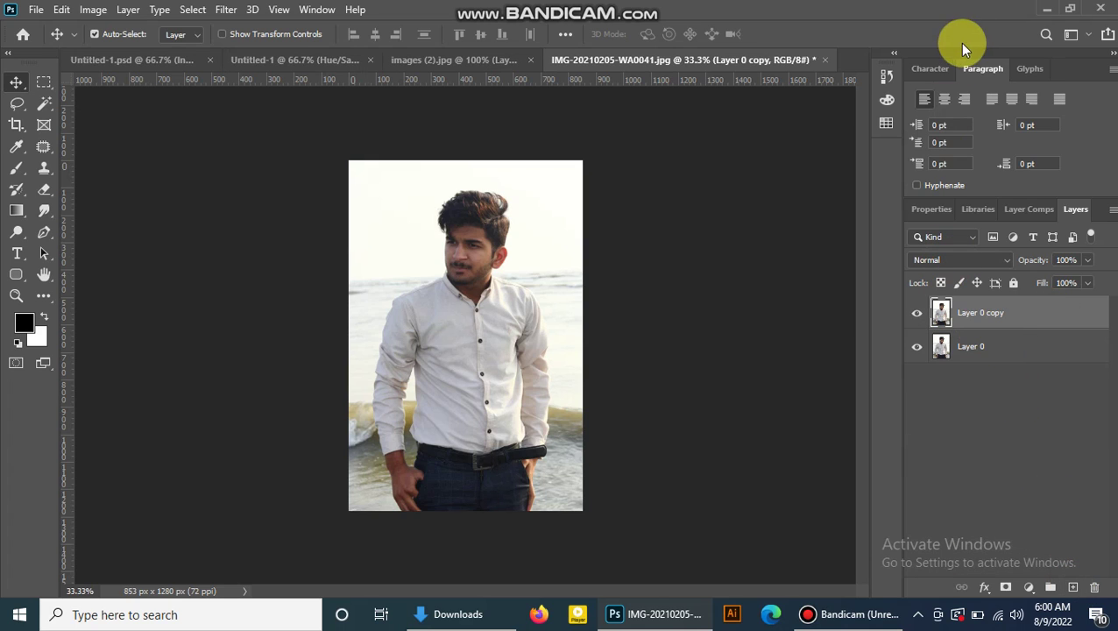
click(932, 209)
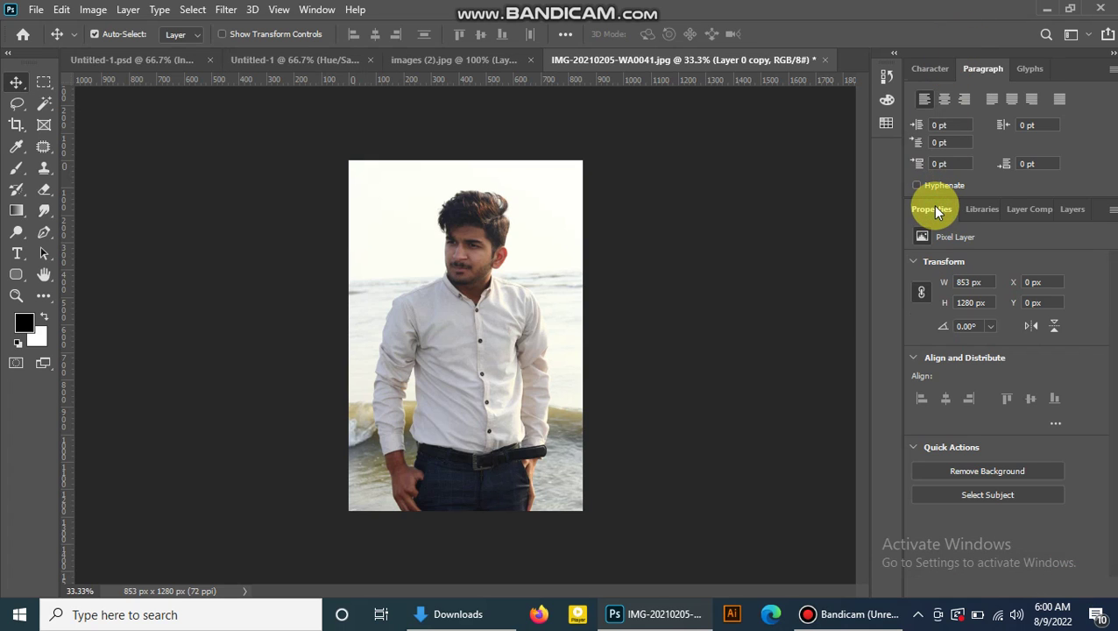
click(999, 469)
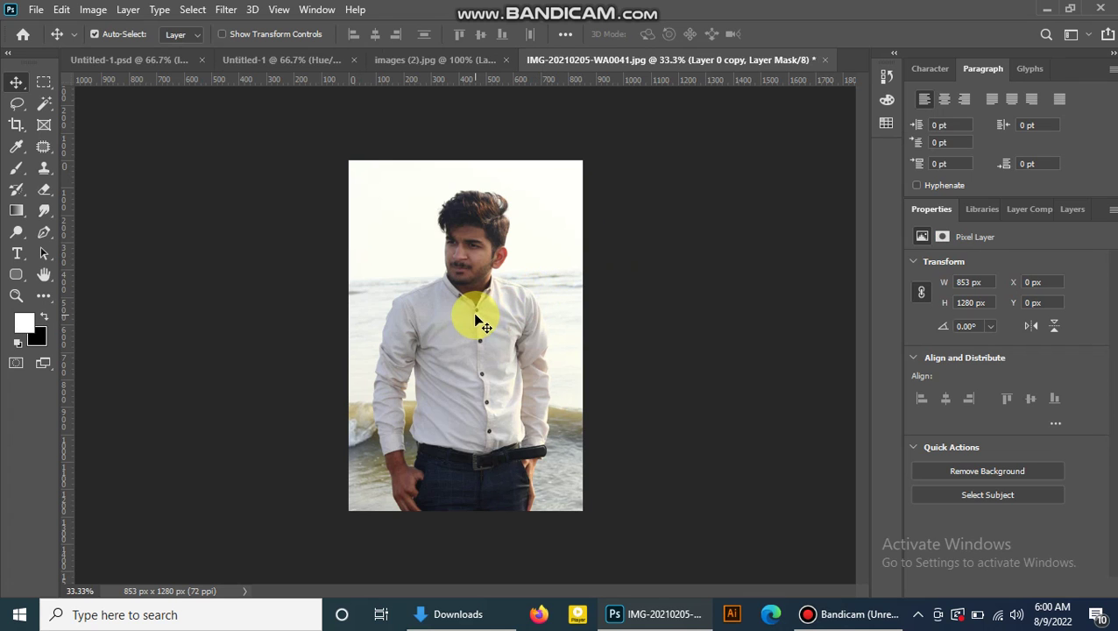
Drop the cut-out Layer 0 copy onto the right, green side of Untitled-1.
drag(476, 320, 418, 65)
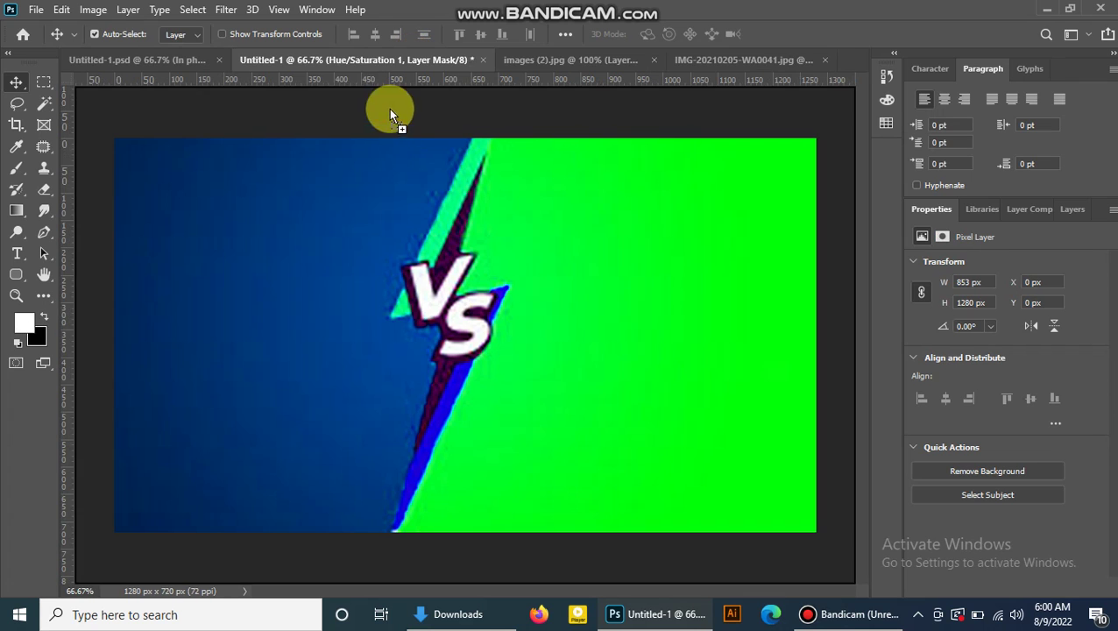
mouse_move(418, 64)
mouse_down()
mouse_move(315, 60)
mouse_move(684, 438)
mouse_move(654, 423)
mouse_up()
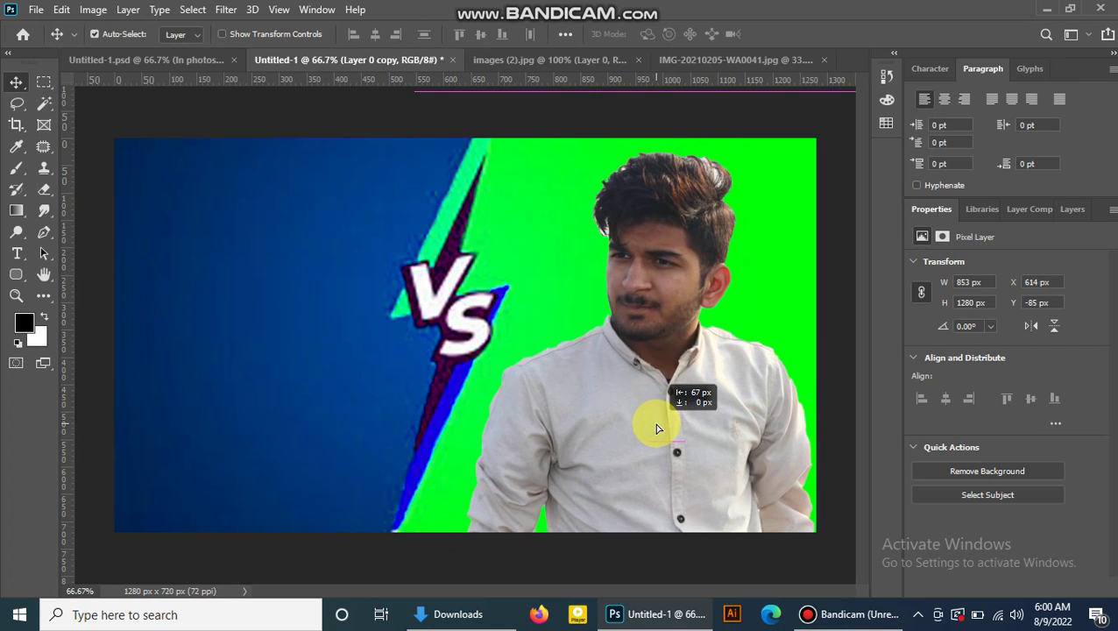
click(17, 296)
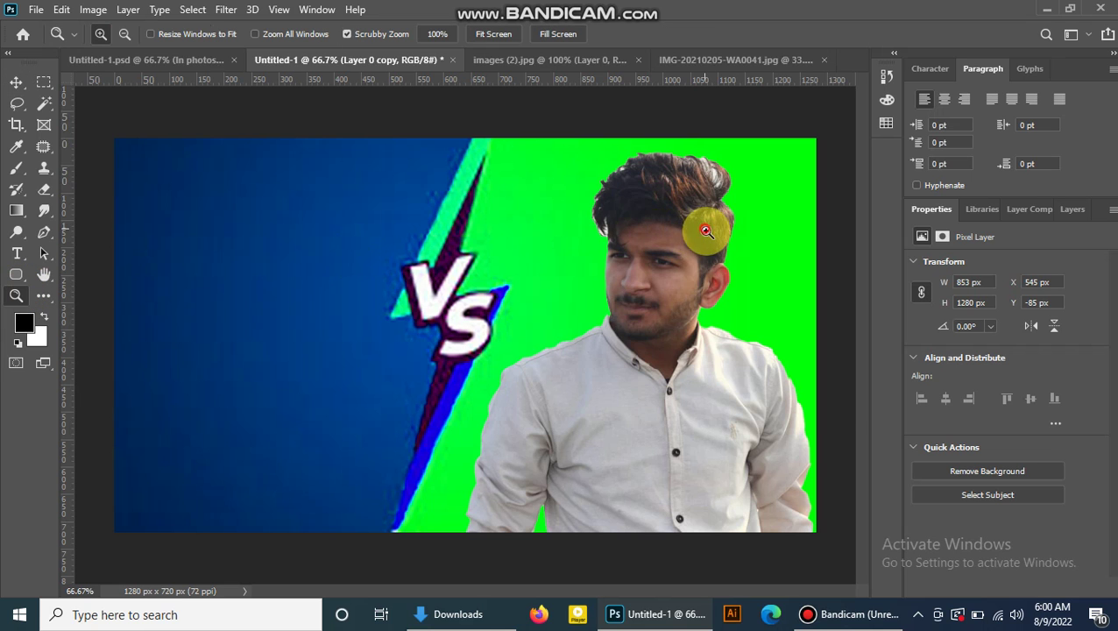
mouse_move(706, 231)
mouse_down()
mouse_move(790, 212)
mouse_move(774, 210)
mouse_up()
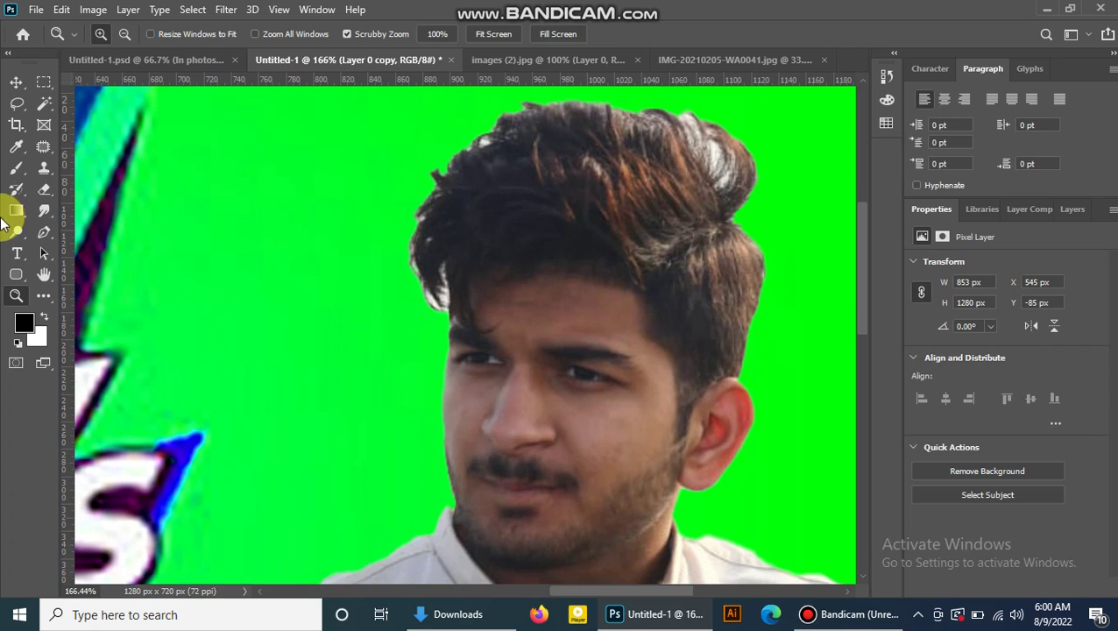
Magic-wand select the light fringe patches around the man's hair, undoing an oversized pick.
click(42, 105)
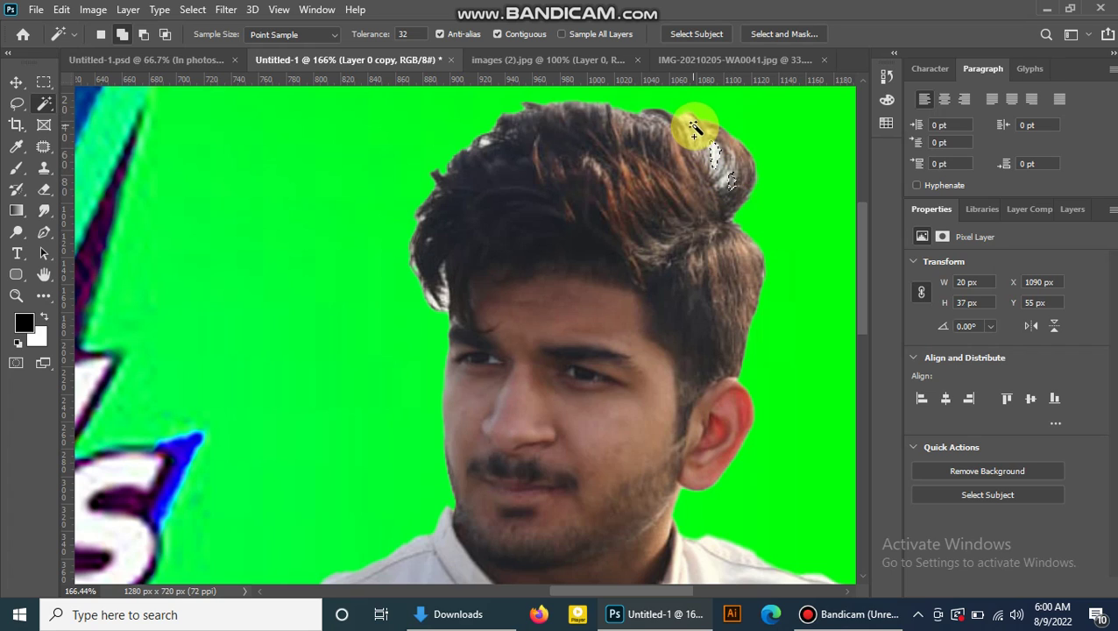
click(719, 192)
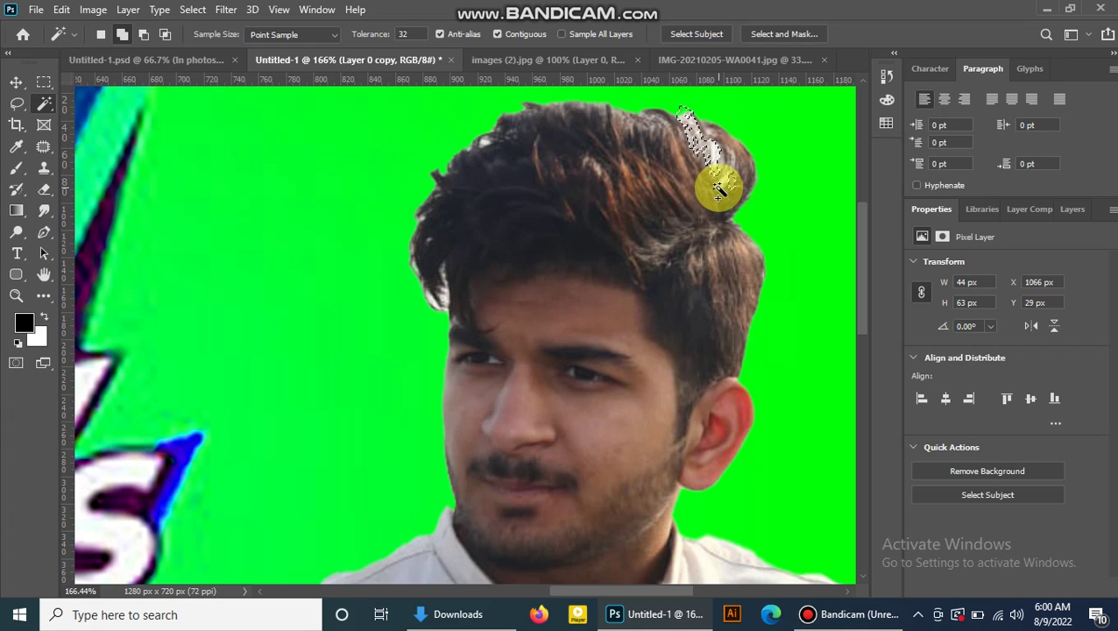
click(447, 311)
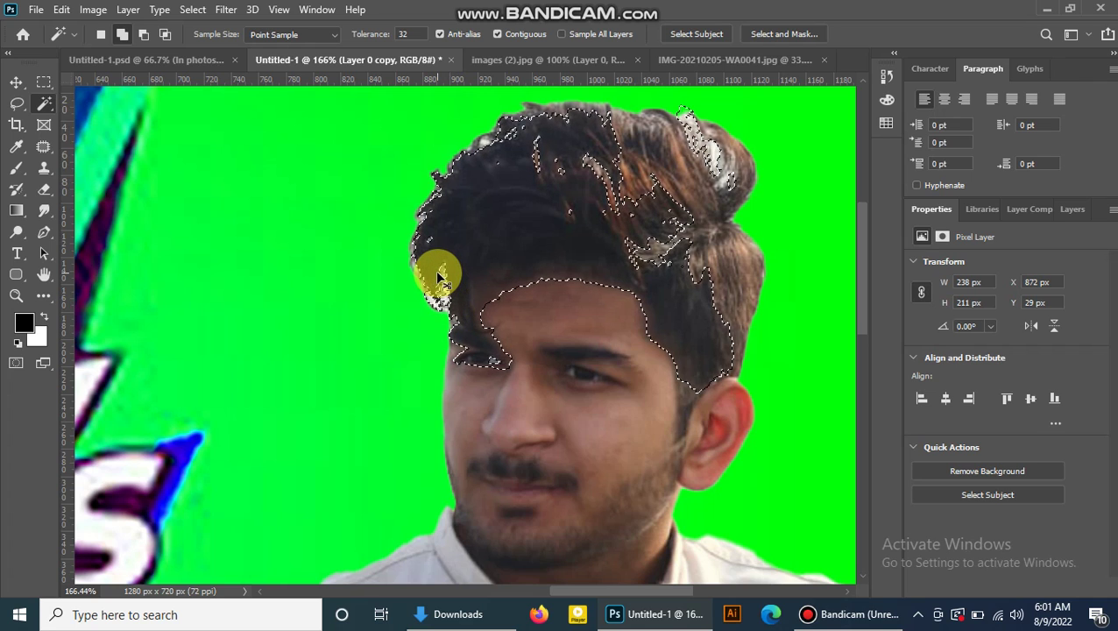
key(ctrl+z)
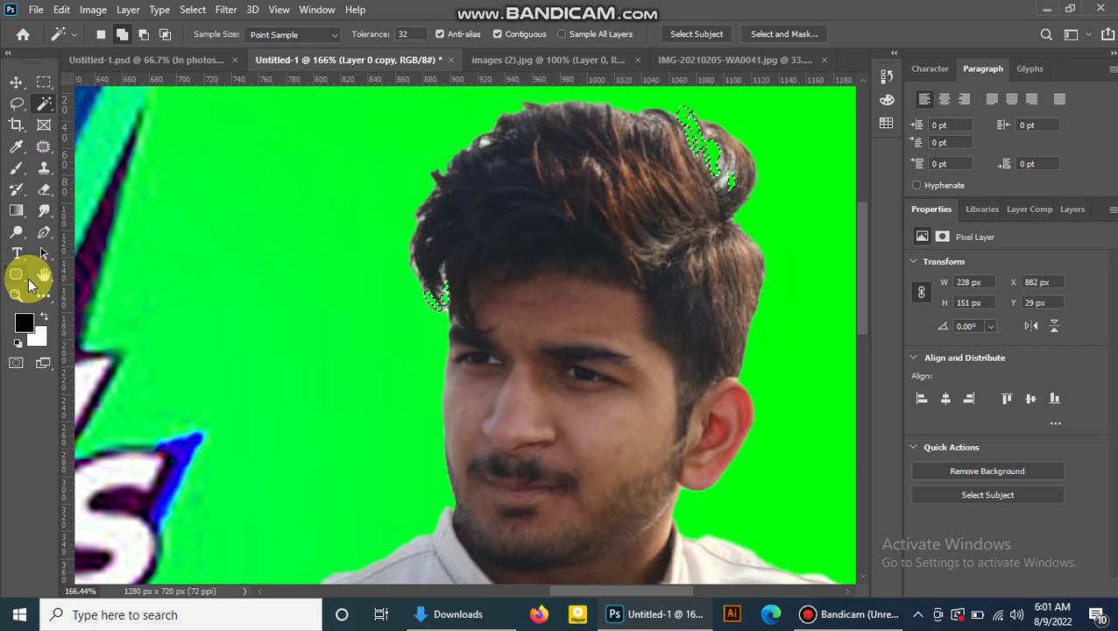
click(19, 296)
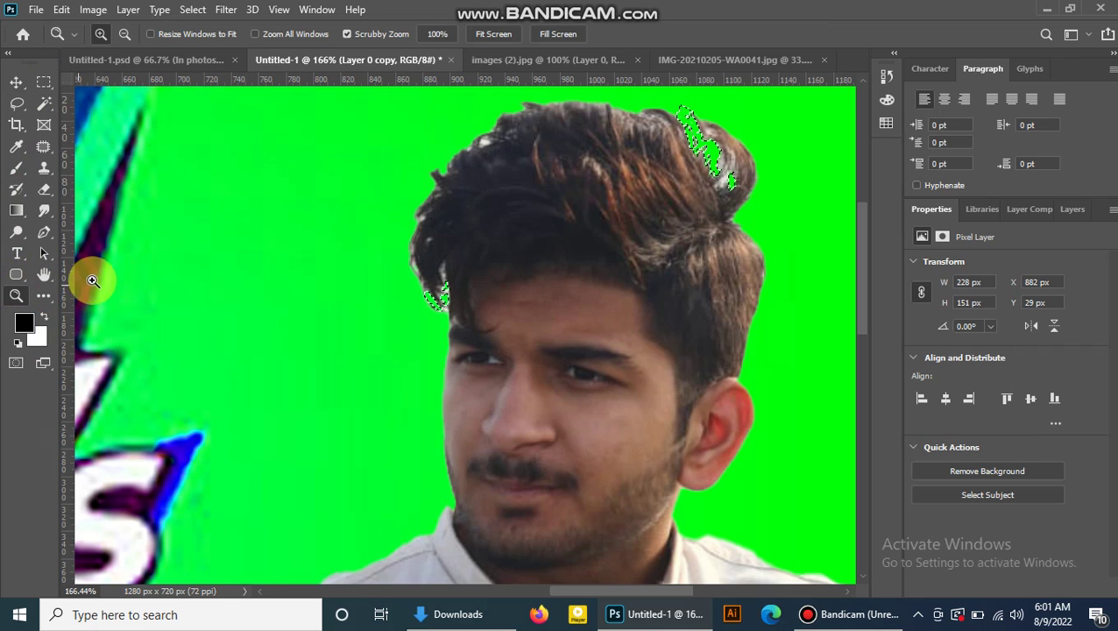
Move the cut-out man slightly higher on the thumbnail.
drag(502, 202, 444, 230)
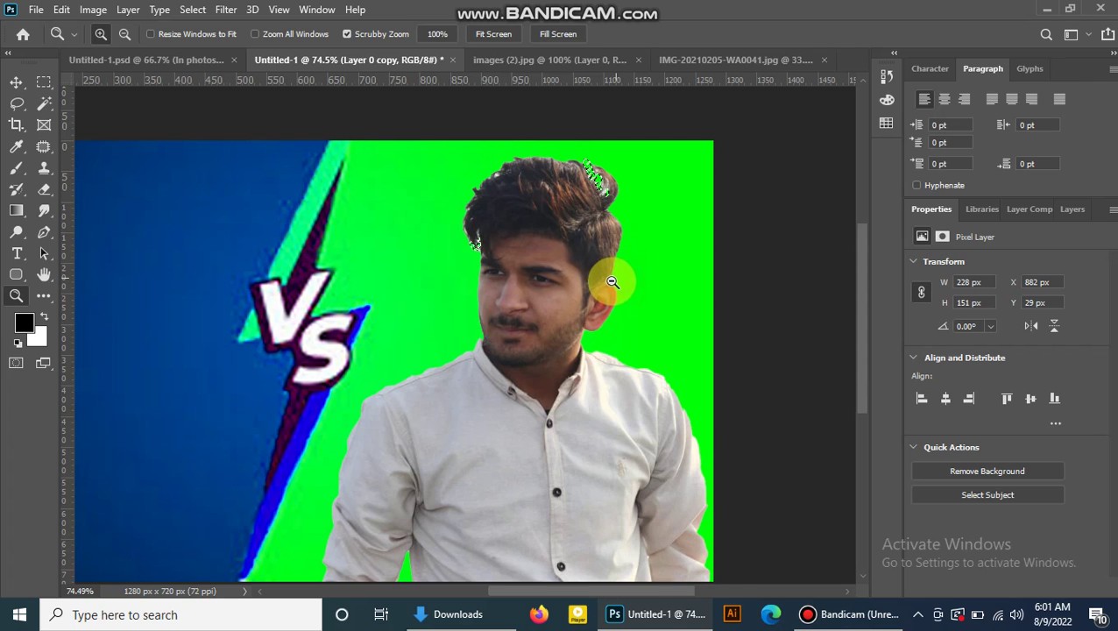
drag(611, 282, 593, 290)
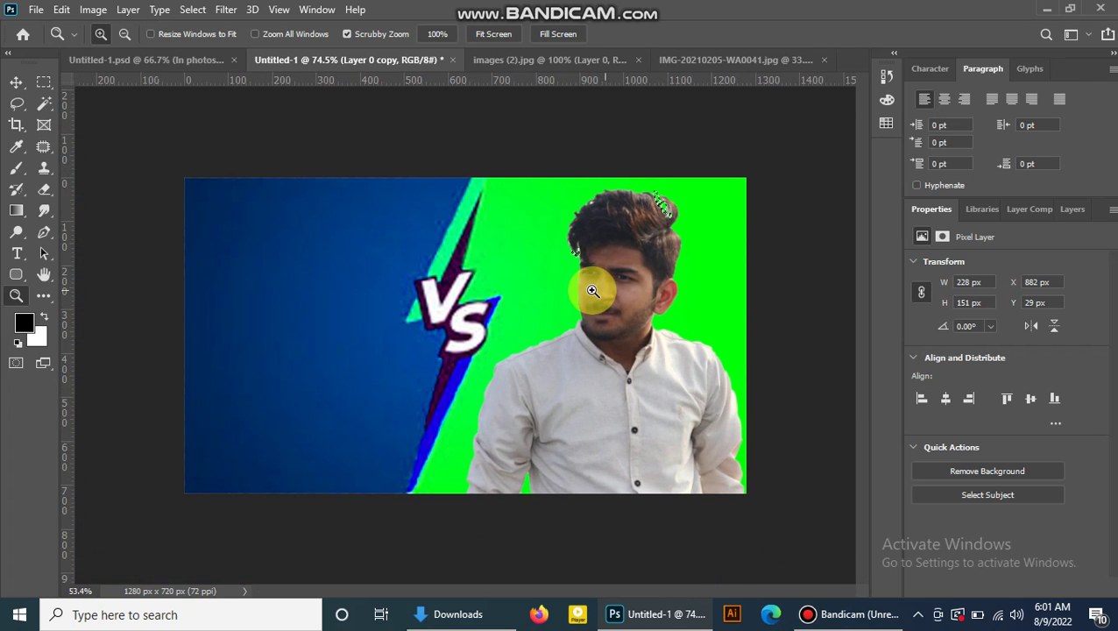
click(15, 85)
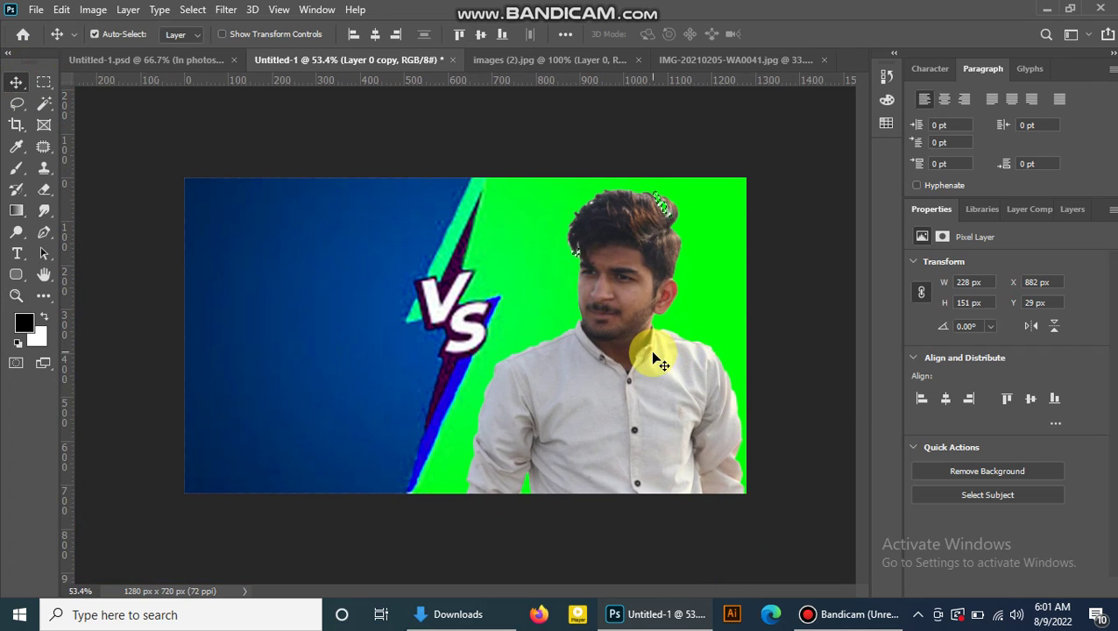
mouse_move(650, 350)
mouse_down()
mouse_move(647, 333)
mouse_move(644, 349)
mouse_up()
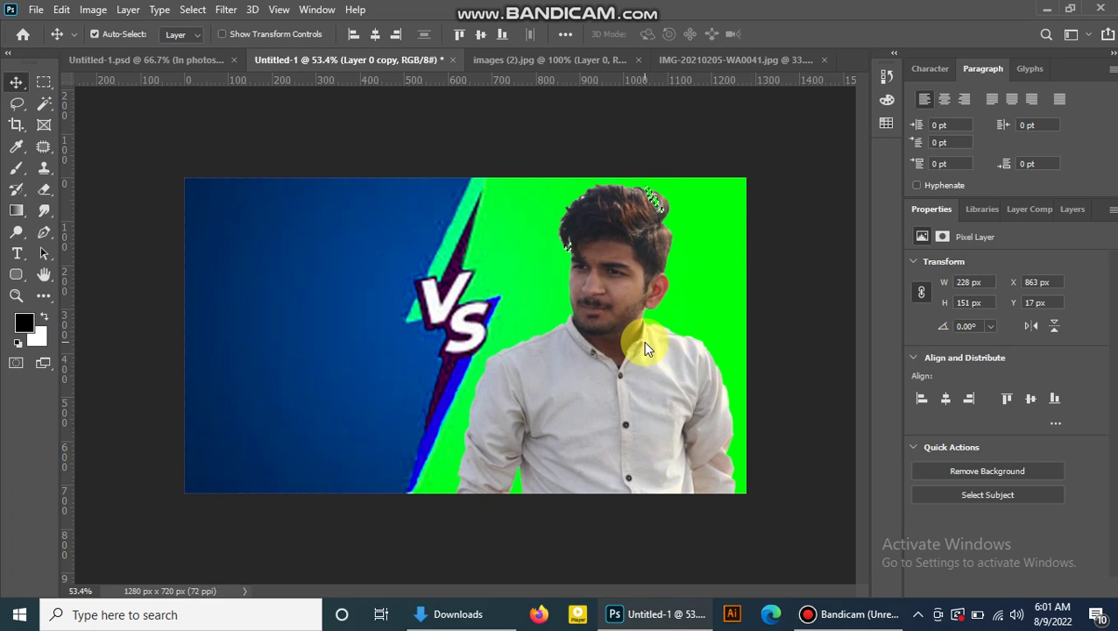
key(ctrl+t)
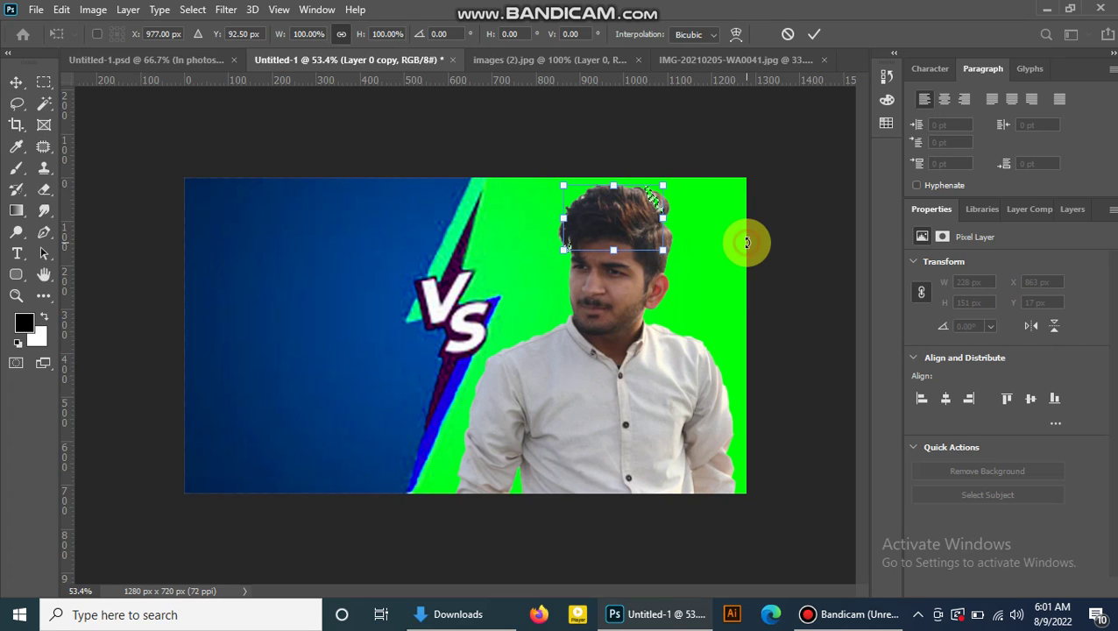
right_click(17, 84)
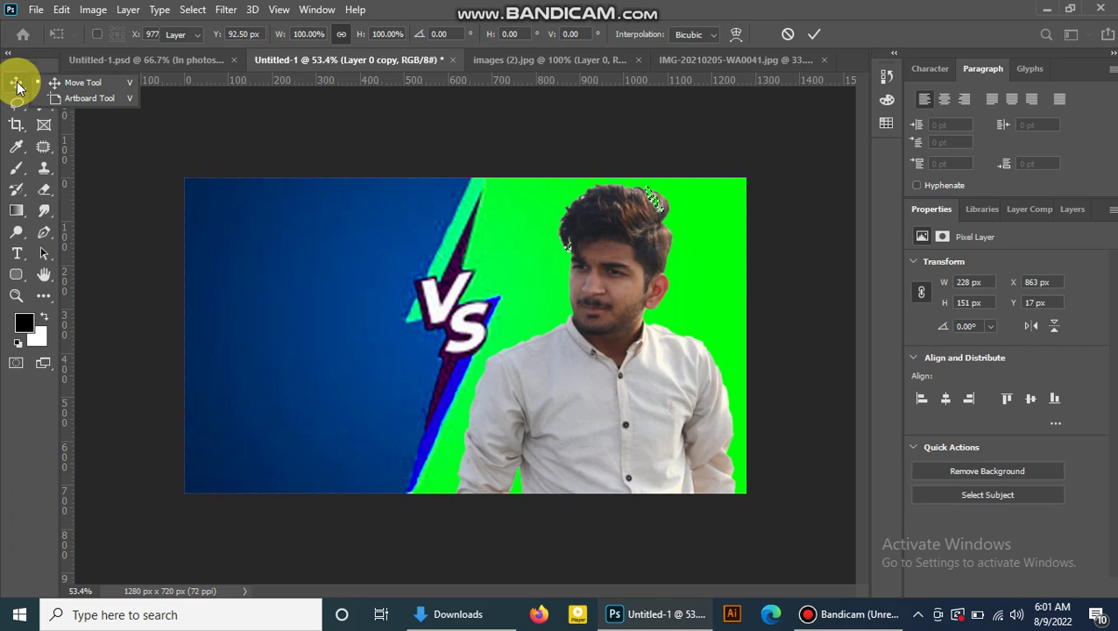
Select the Layer 0 copy mask, nudge the cut-out left and commit the transform.
click(1062, 213)
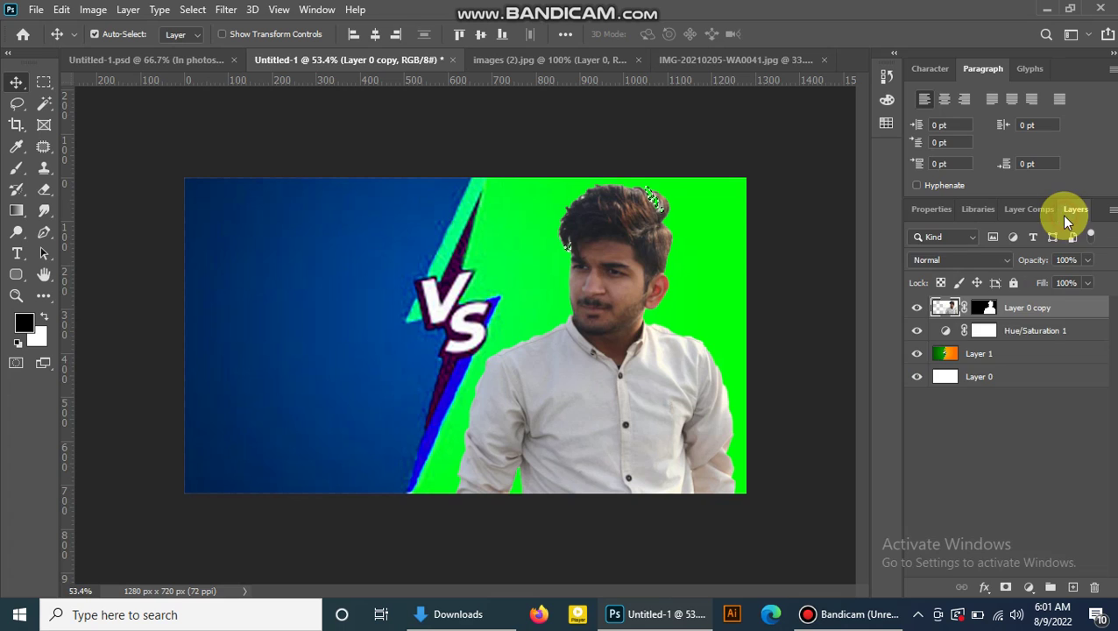
click(1014, 355)
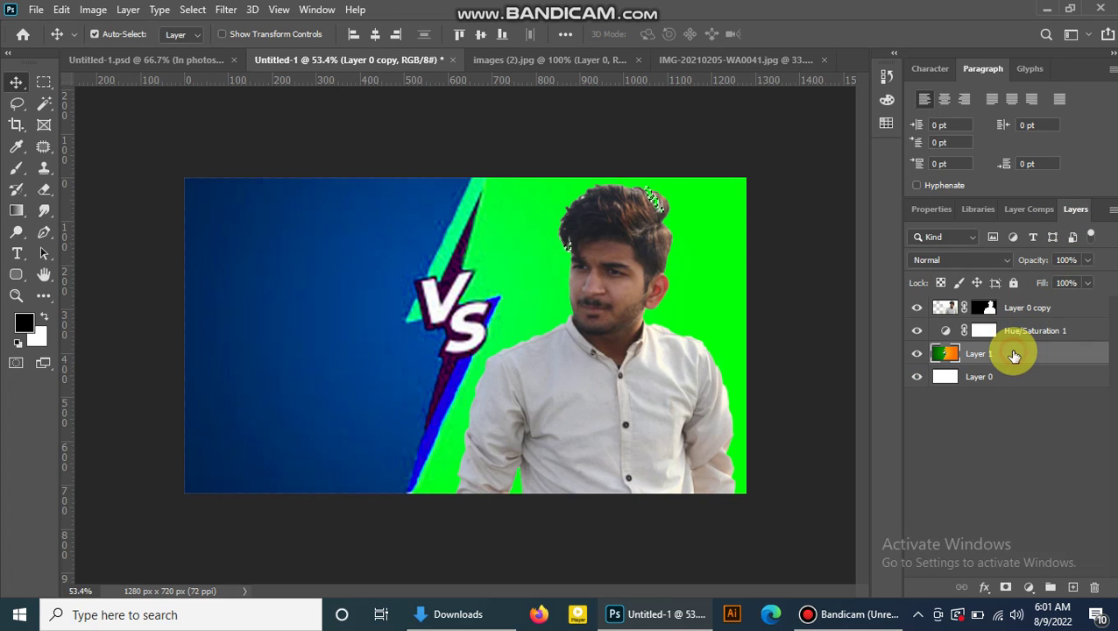
click(991, 309)
drag(611, 306, 615, 314)
key(t)
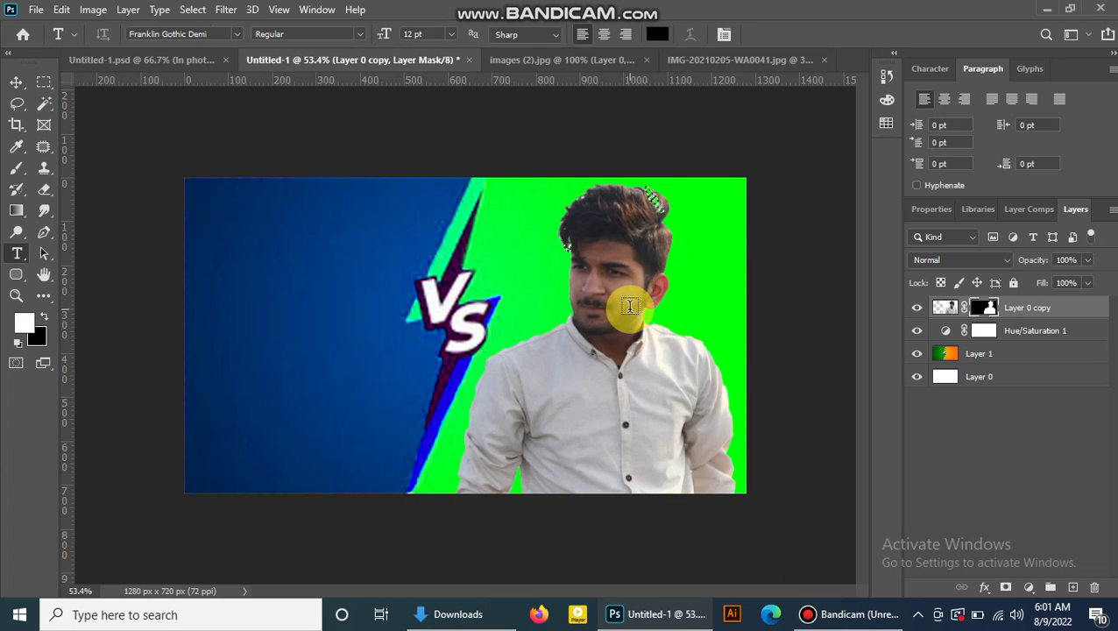
key(ctrl+t)
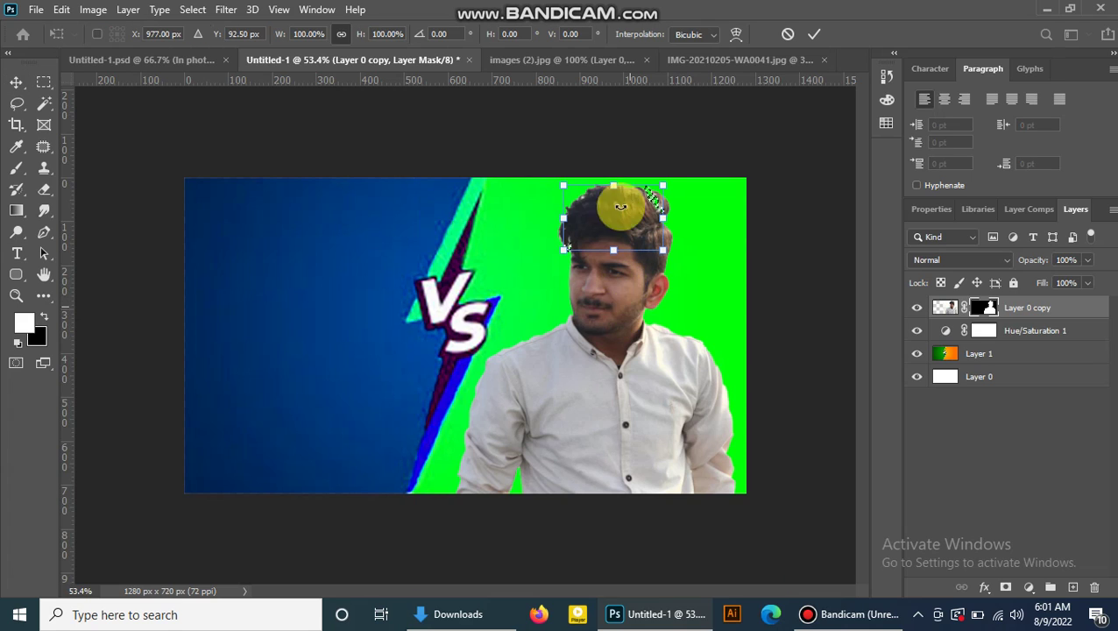
click(818, 33)
key(t)
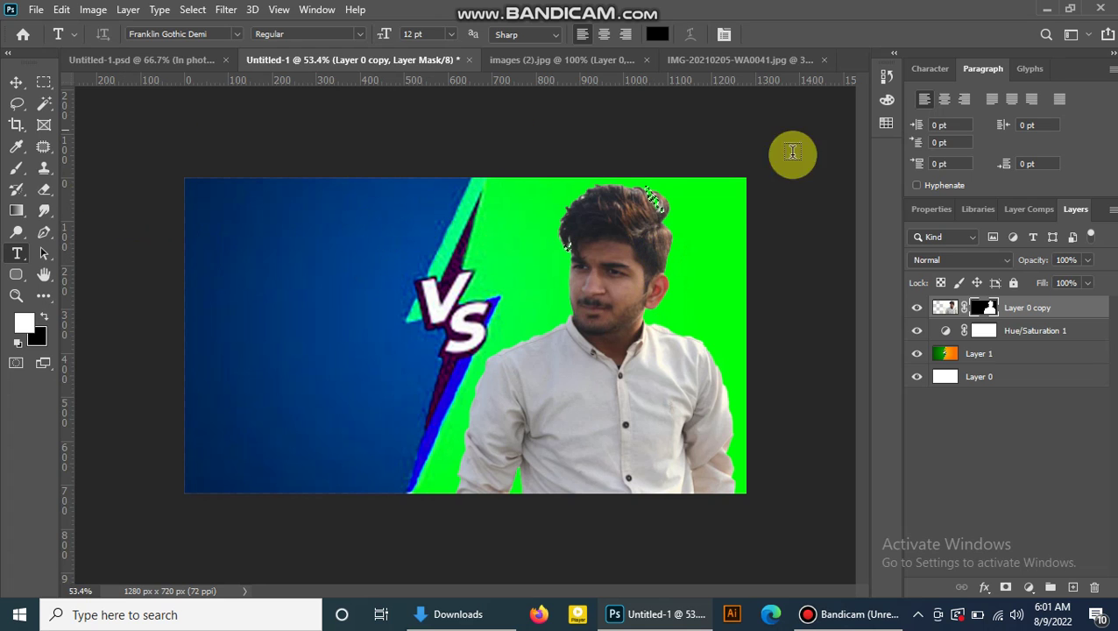
Give Layer 0 copy a white (ffffff) 3 px inside Stroke in Blending Options.
right_click(1032, 309)
click(848, 24)
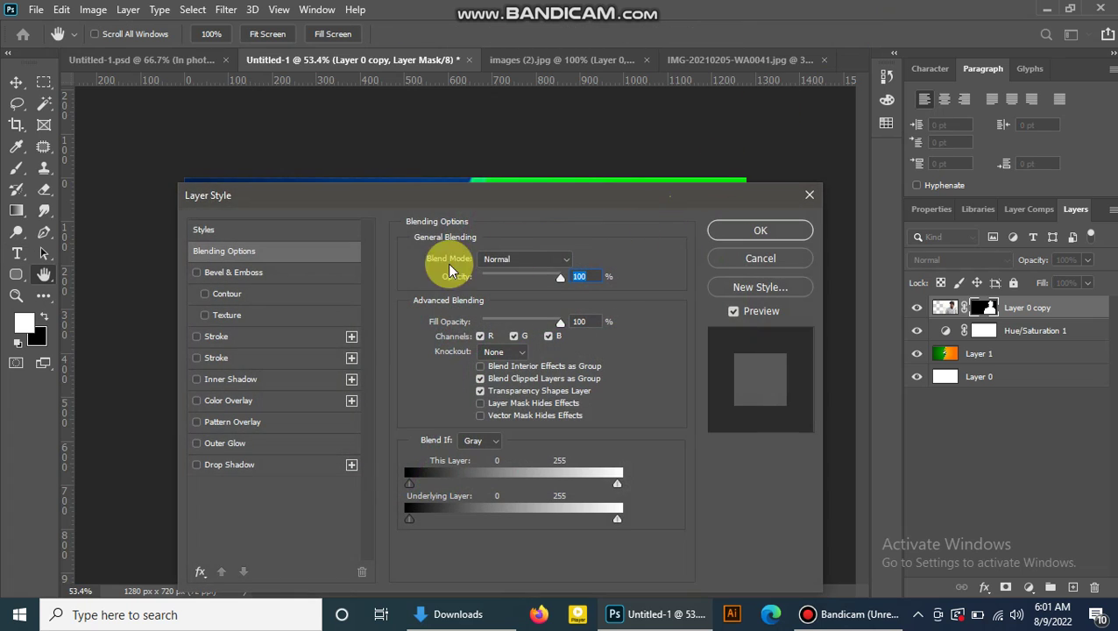
mouse_move(598, 194)
mouse_down()
mouse_move(656, 344)
mouse_move(678, 242)
mouse_up()
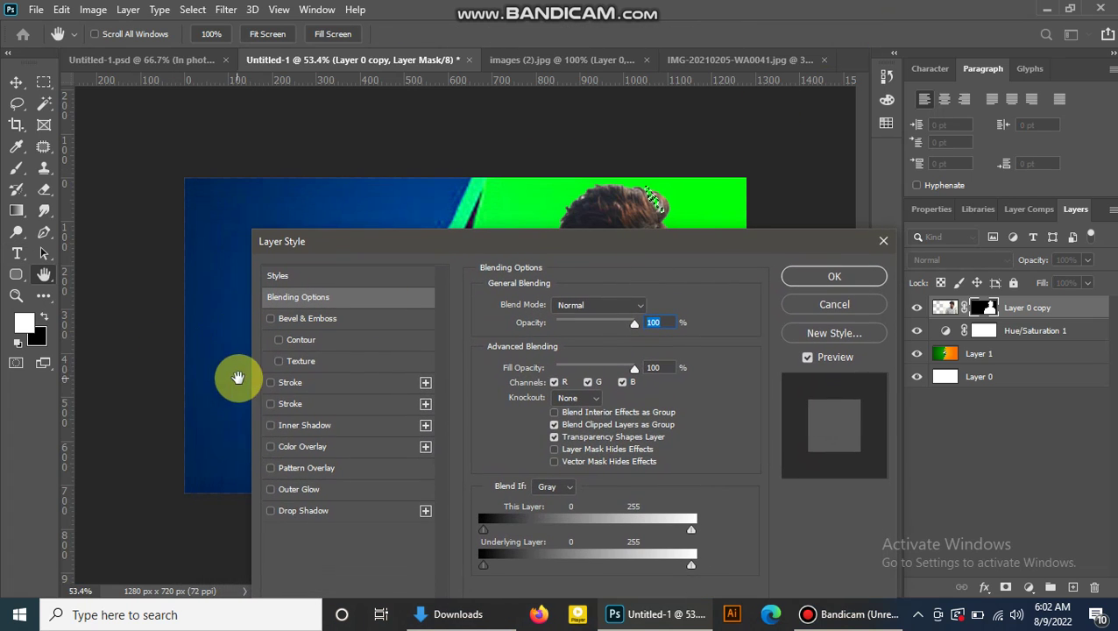
click(271, 383)
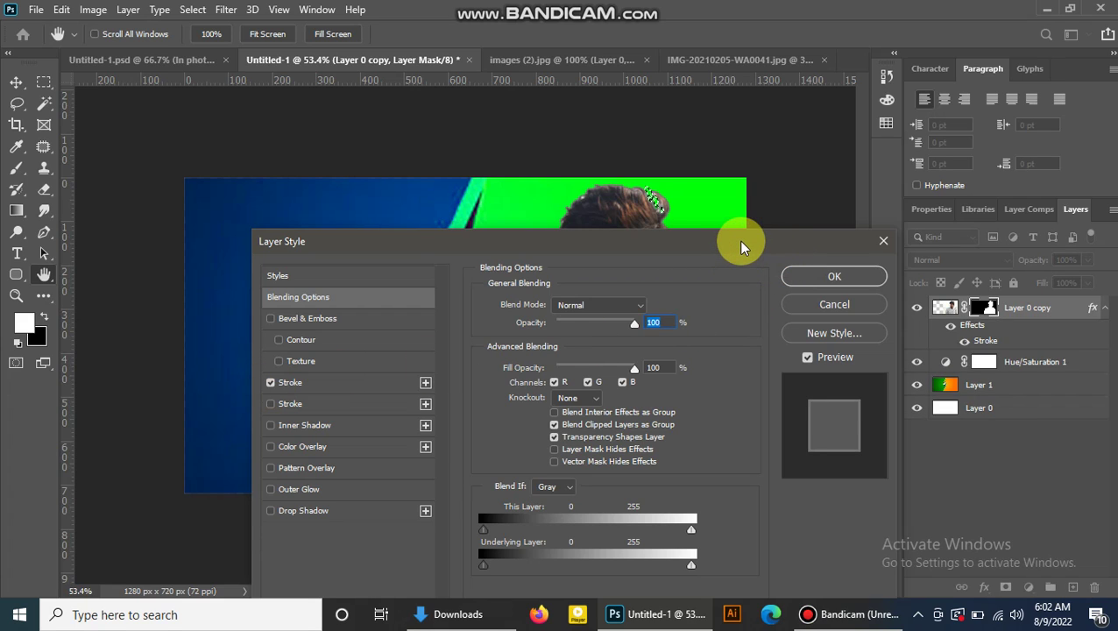
click(384, 386)
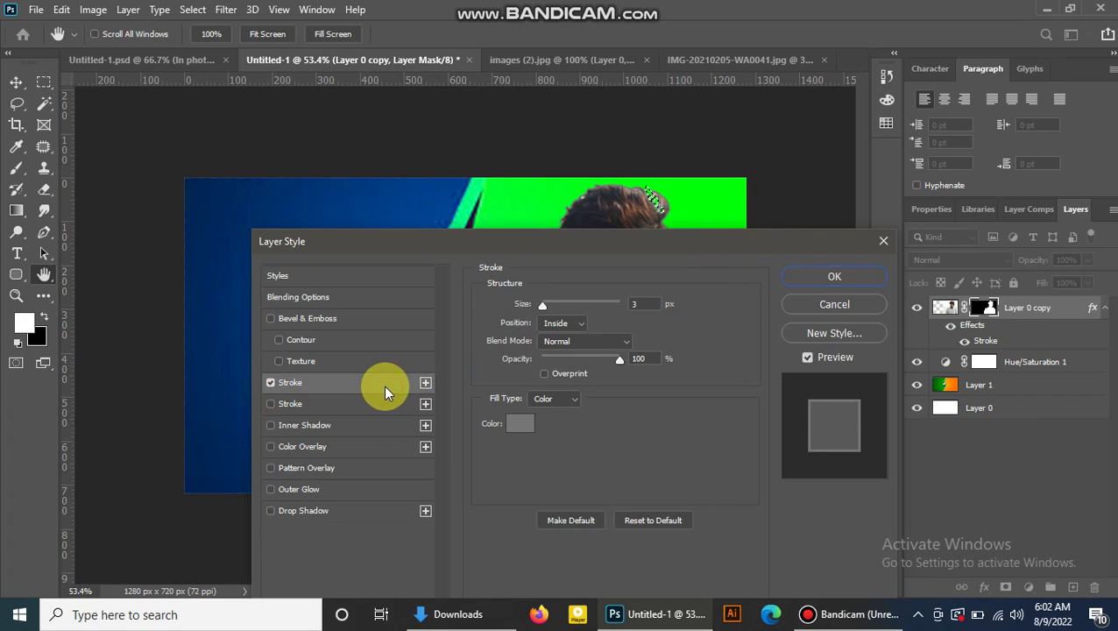
click(523, 427)
drag(251, 347, 30, 174)
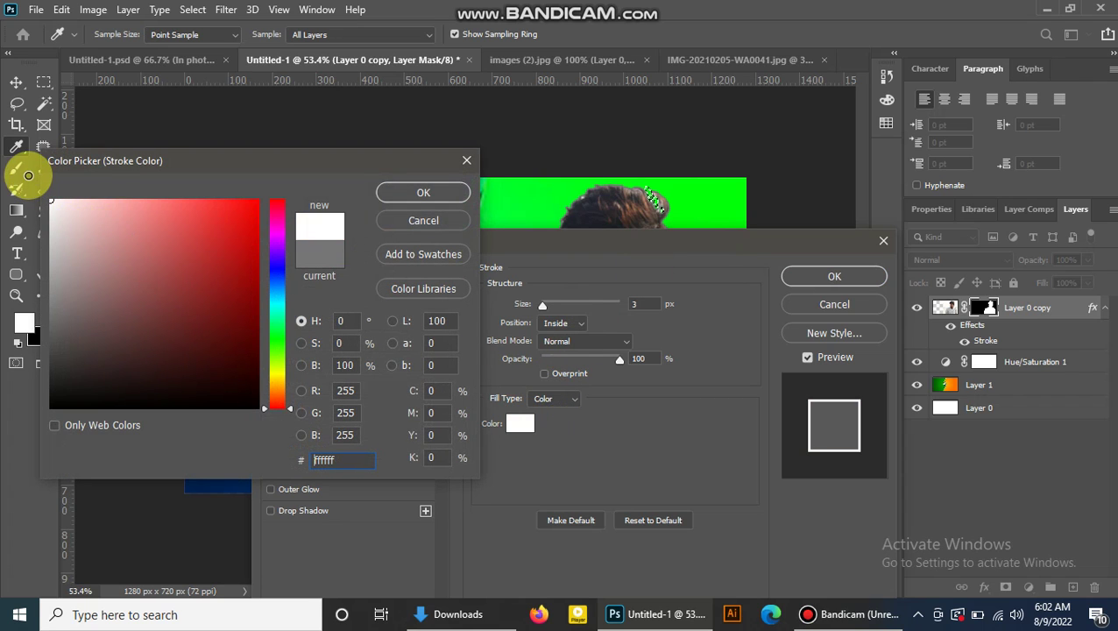
click(398, 188)
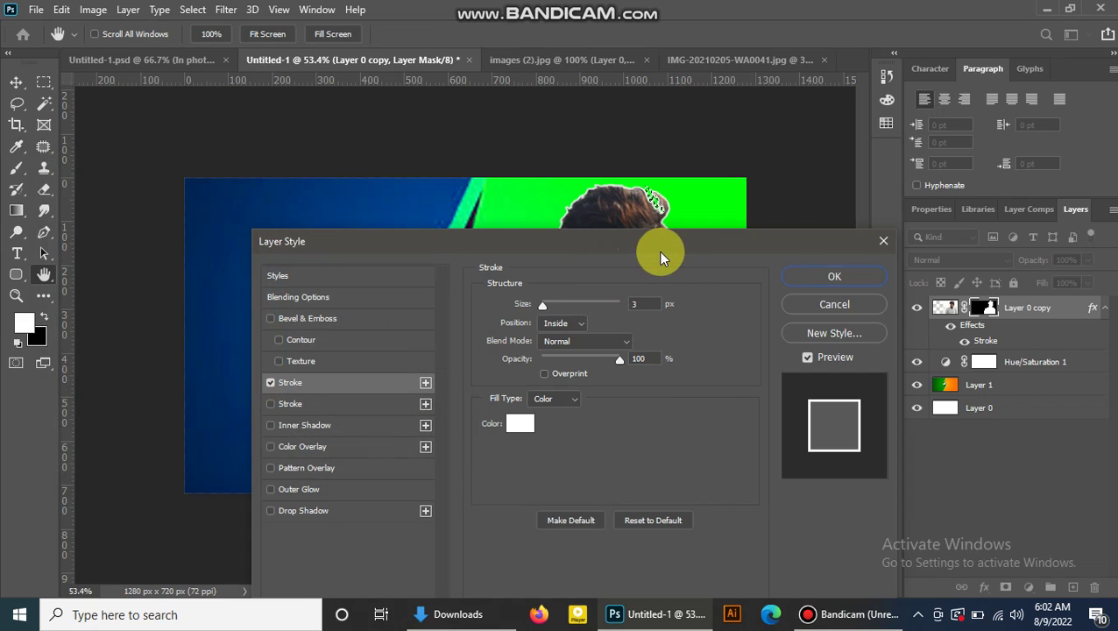
mouse_move(683, 236)
mouse_down()
mouse_move(651, 468)
mouse_move(682, 458)
mouse_up()
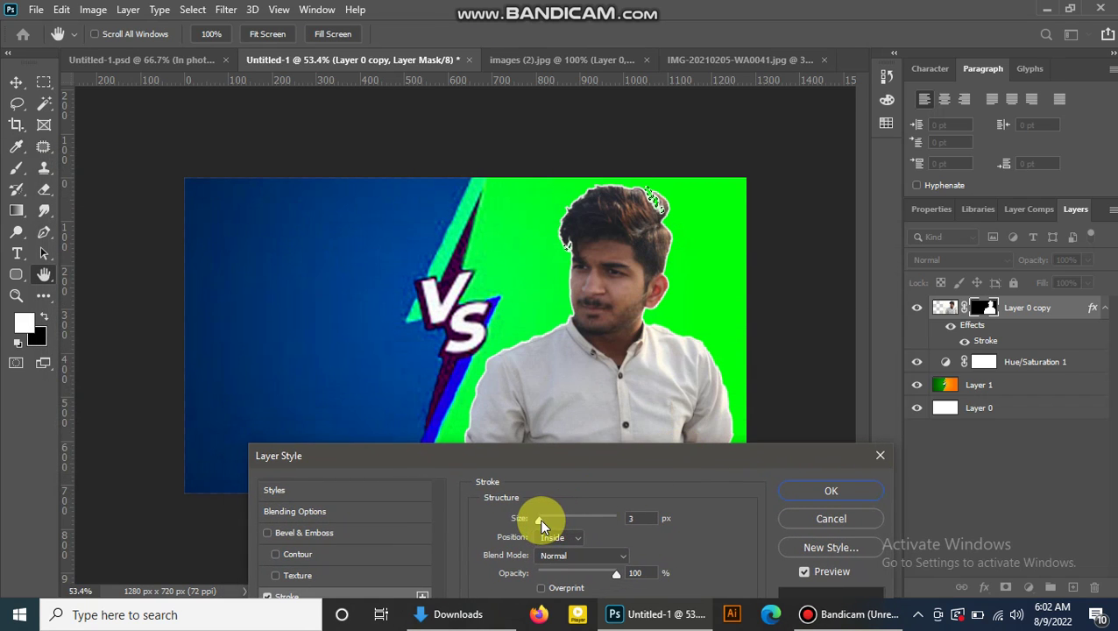
Set the man's white stroke to 8 px, Outside position, Normal blend mode, and apply it.
drag(539, 518, 543, 518)
click(578, 537)
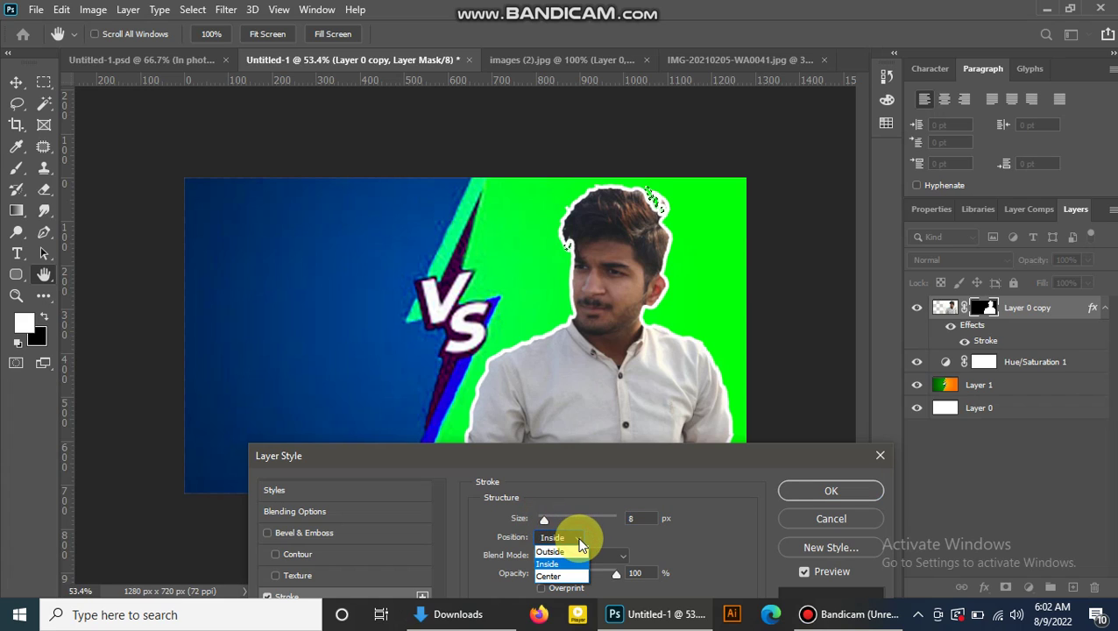
click(577, 553)
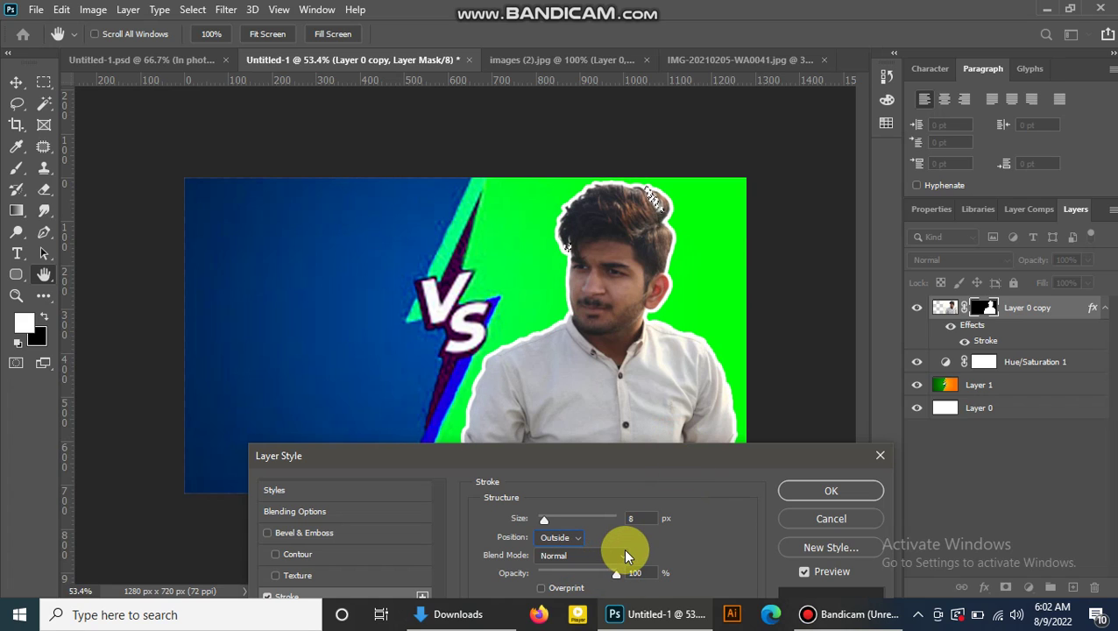
click(623, 554)
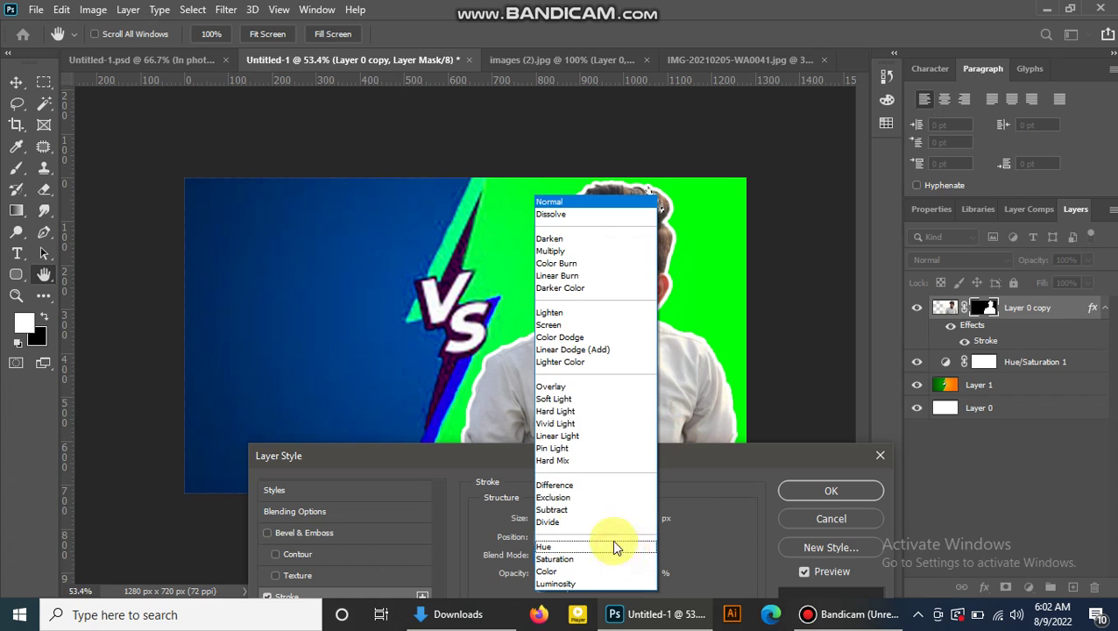
click(557, 252)
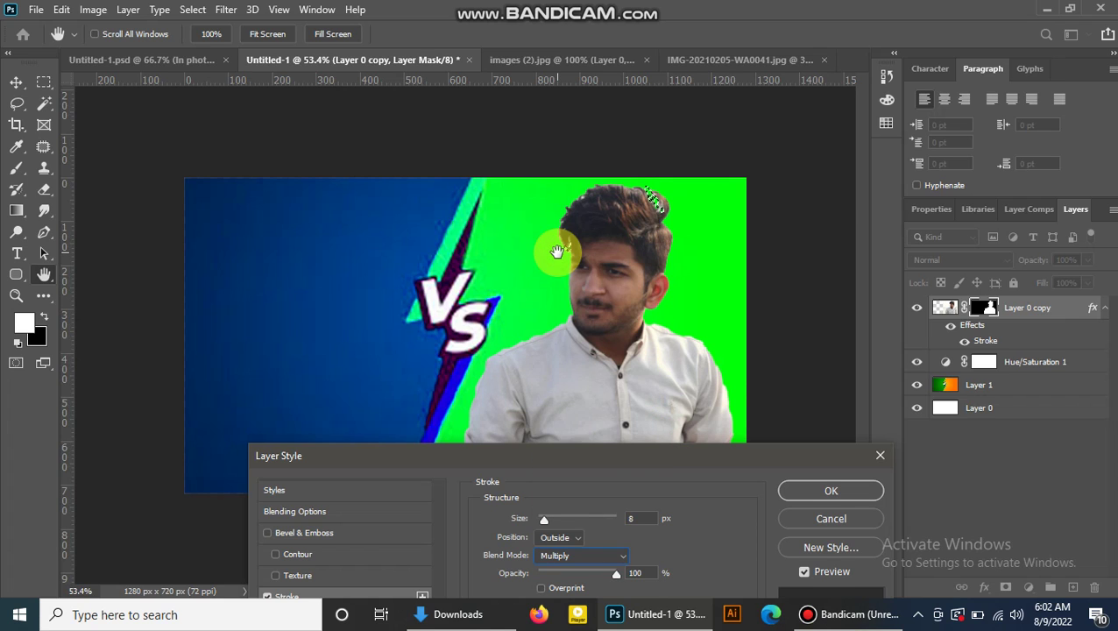
click(618, 554)
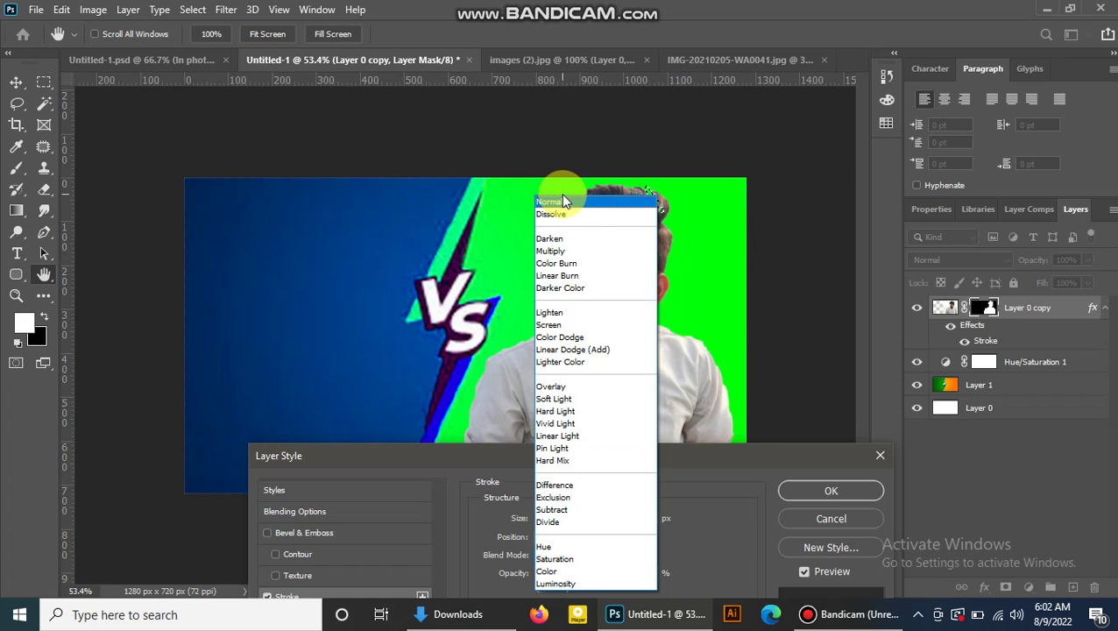
click(561, 190)
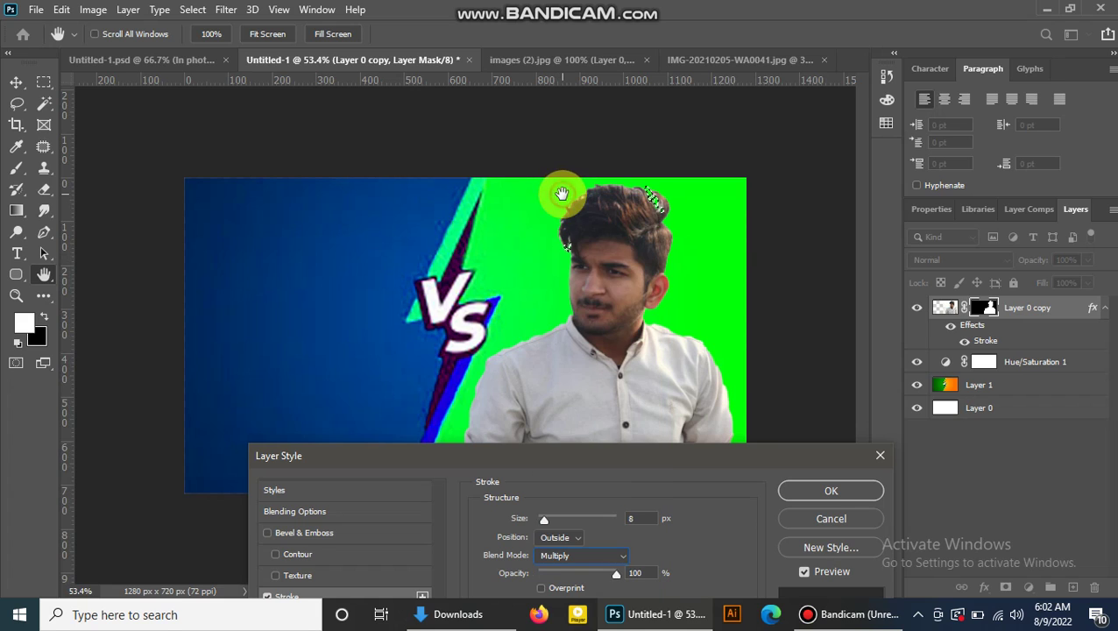
click(619, 555)
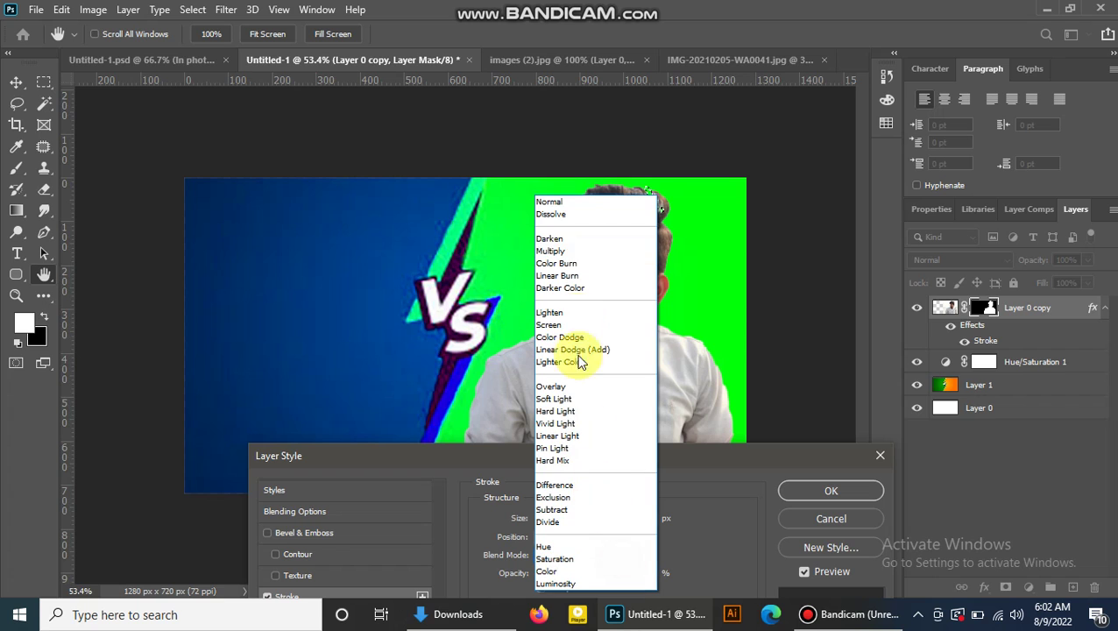
click(557, 201)
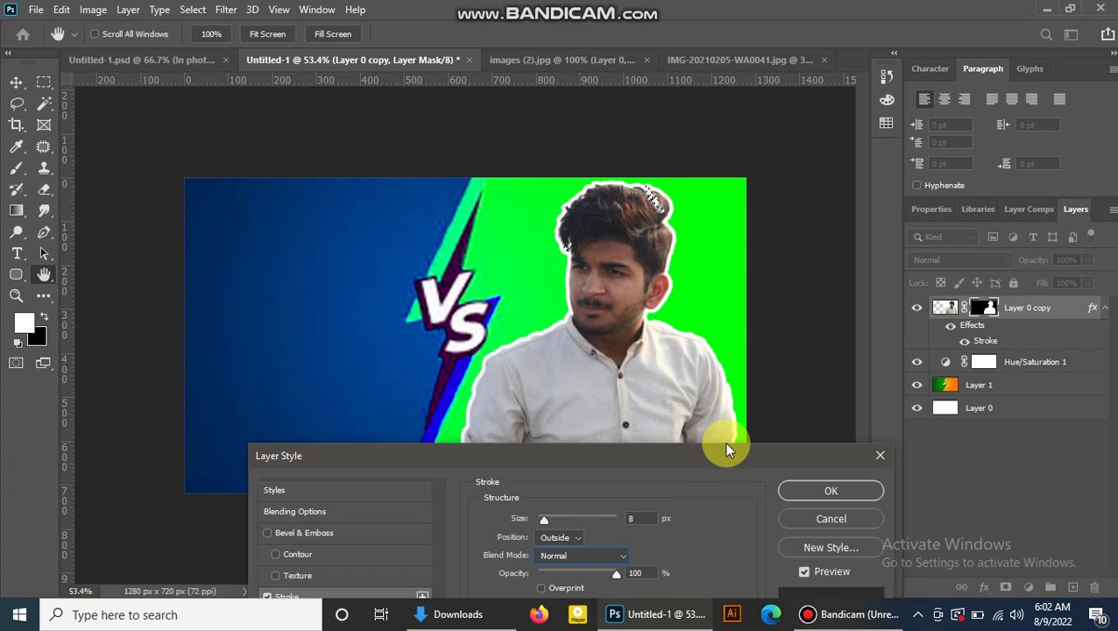
mouse_move(730, 456)
mouse_down()
mouse_move(784, 345)
mouse_move(938, 245)
mouse_move(463, 477)
mouse_move(259, 515)
mouse_move(529, 388)
mouse_up()
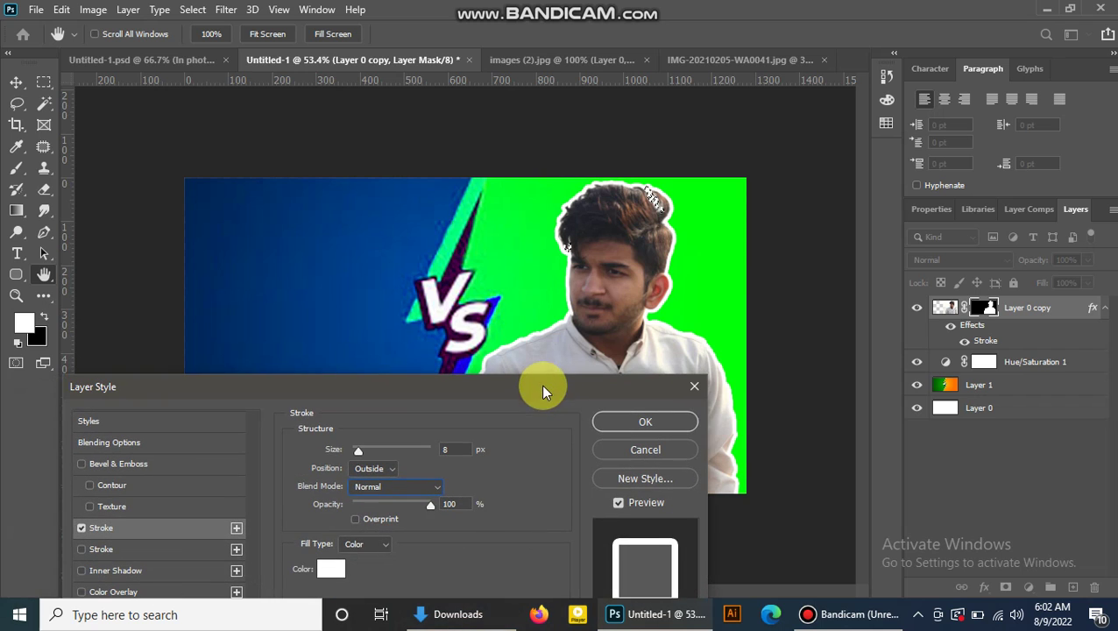
click(623, 423)
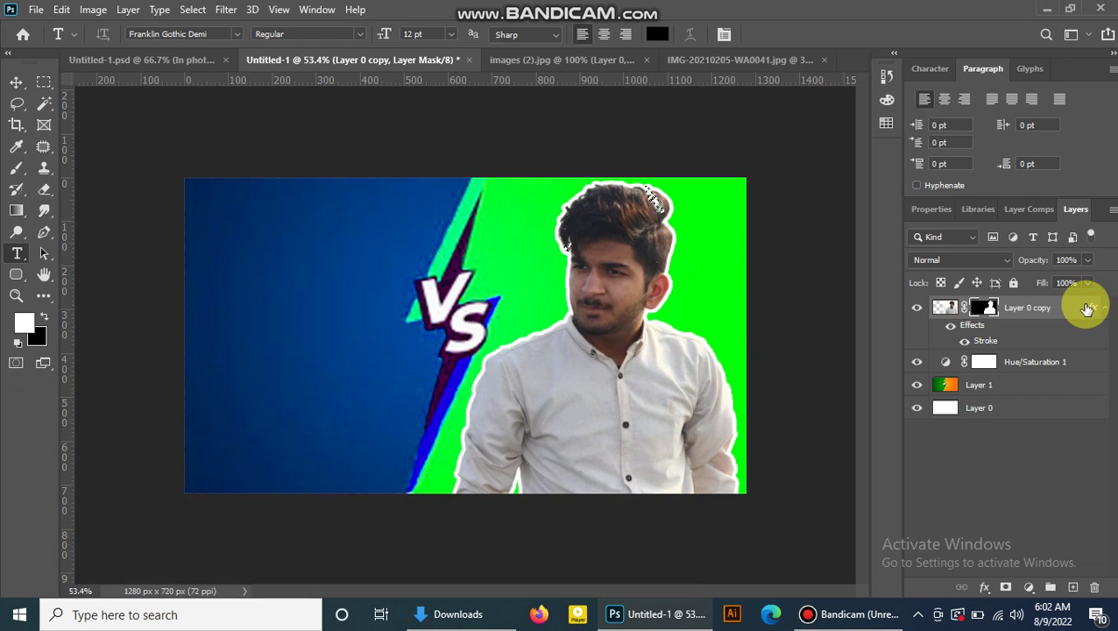
Bring up the adjustment layer menu at the bottom of the Layers panel.
right_click(1057, 311)
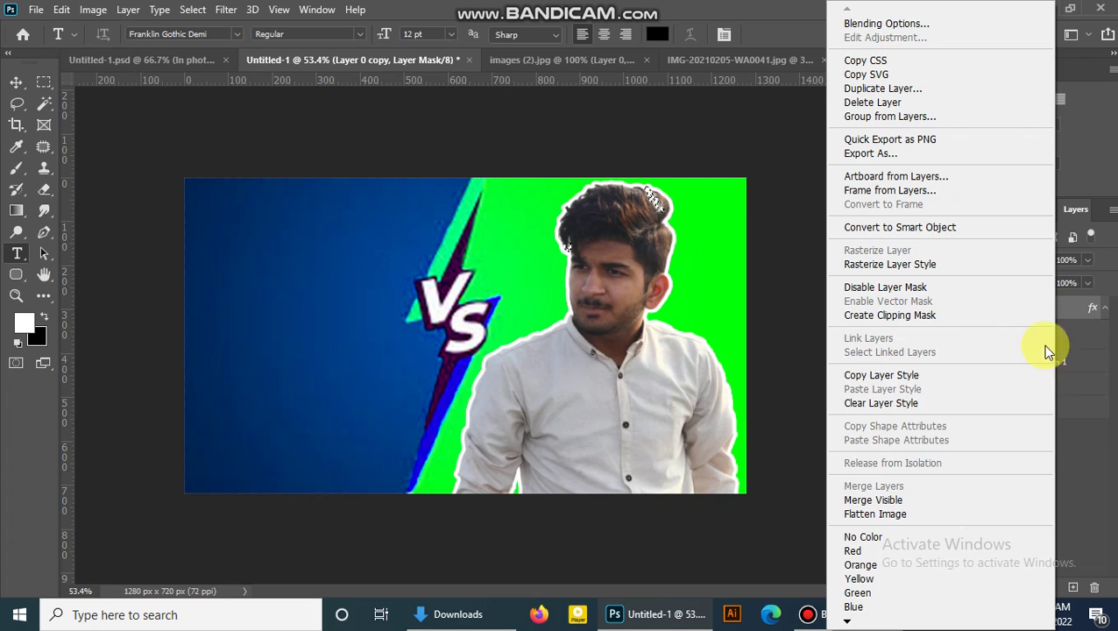
click(1096, 447)
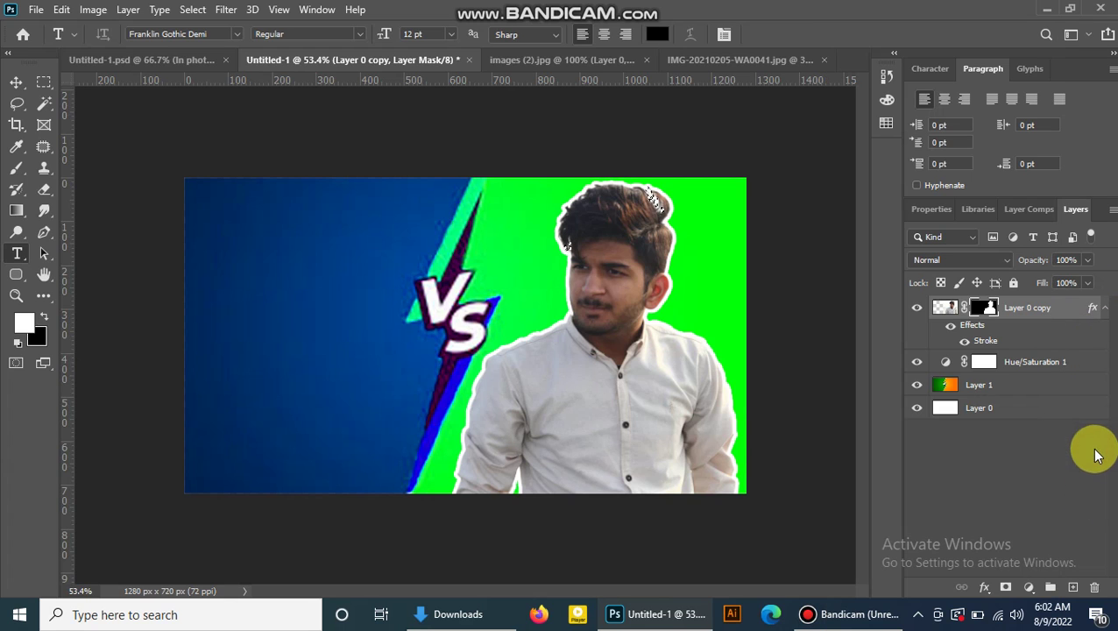
click(1030, 587)
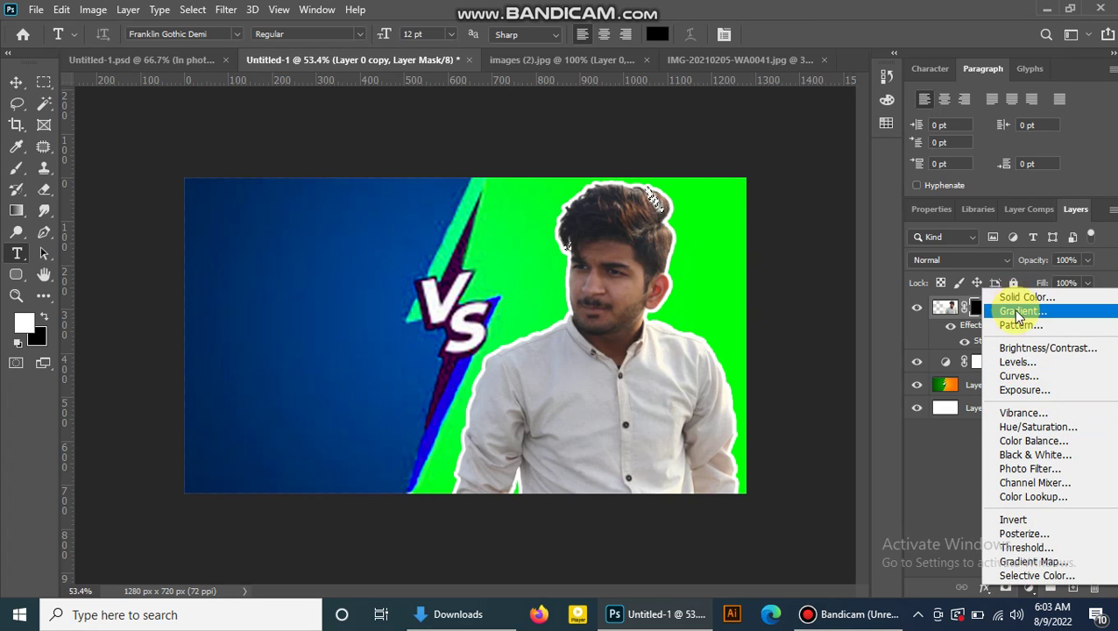
Add a Hue/Saturation adjustment layer with Hue +60 and Saturation -3.
click(1033, 433)
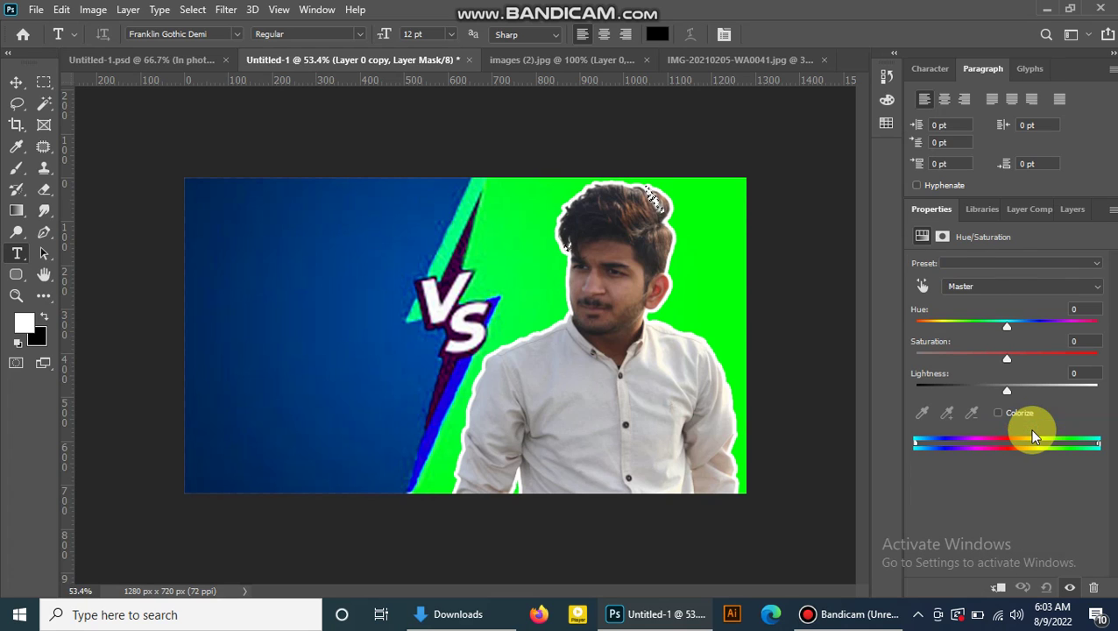
drag(1009, 328, 1056, 329)
drag(1007, 367, 1059, 364)
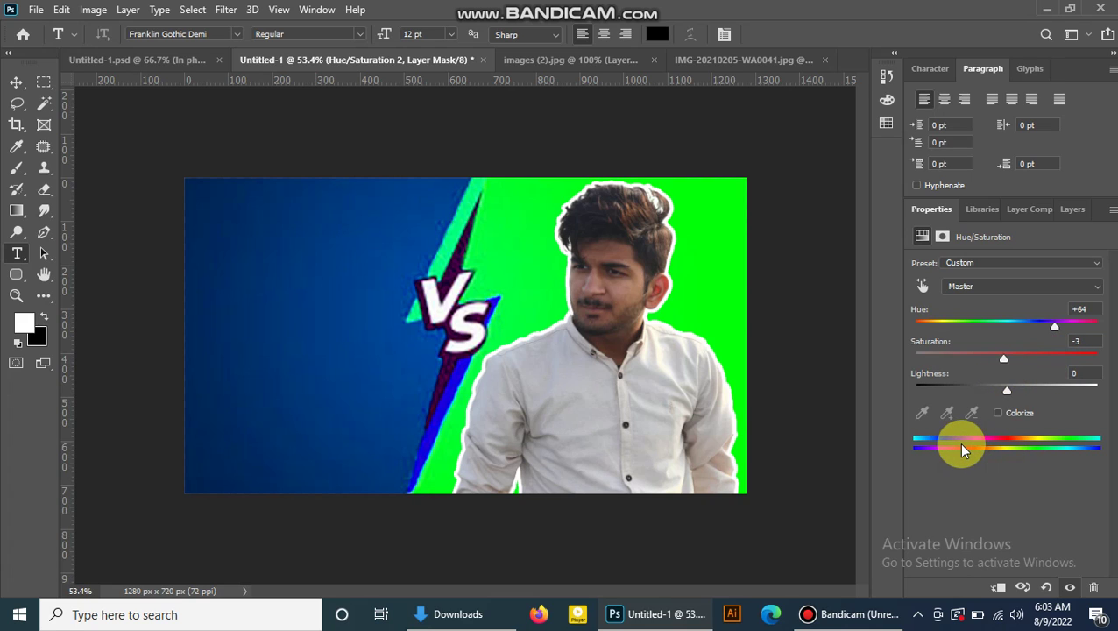
mouse_move(1056, 331)
mouse_down()
mouse_move(991, 319)
mouse_move(1050, 324)
mouse_up()
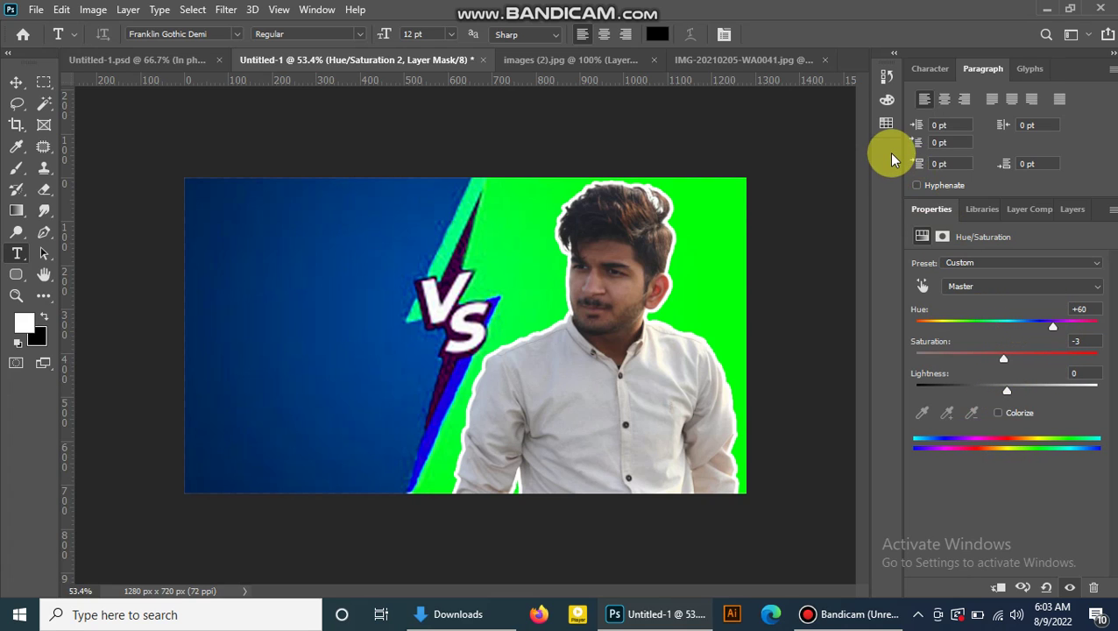
In the Layers list, Shift-select the range from Layer 0 copy down to Layer 1.
click(1070, 211)
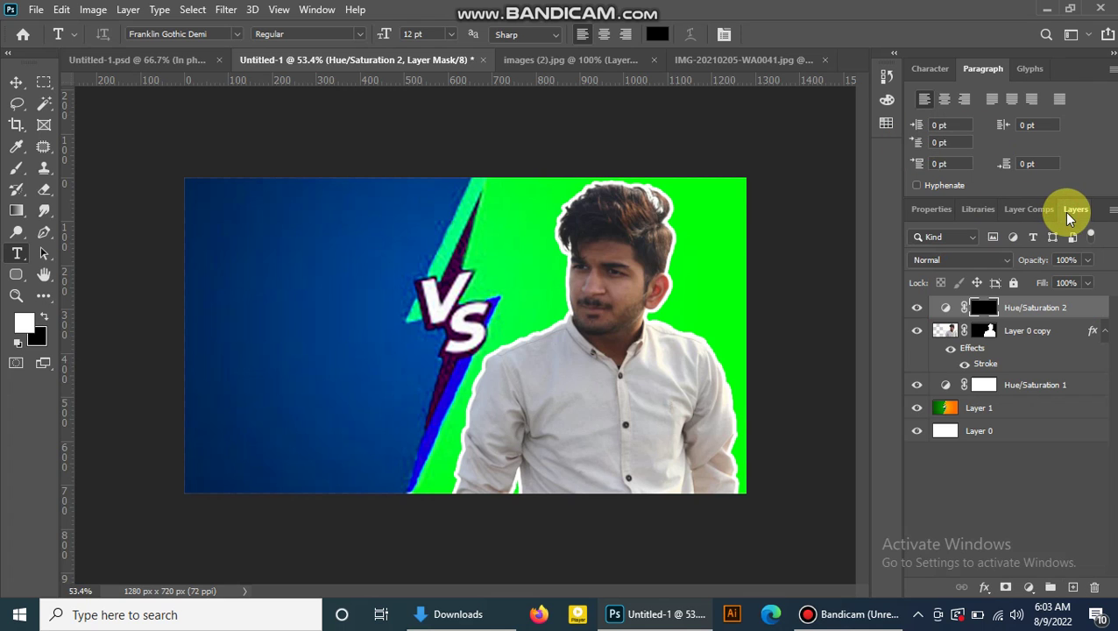
click(1004, 334)
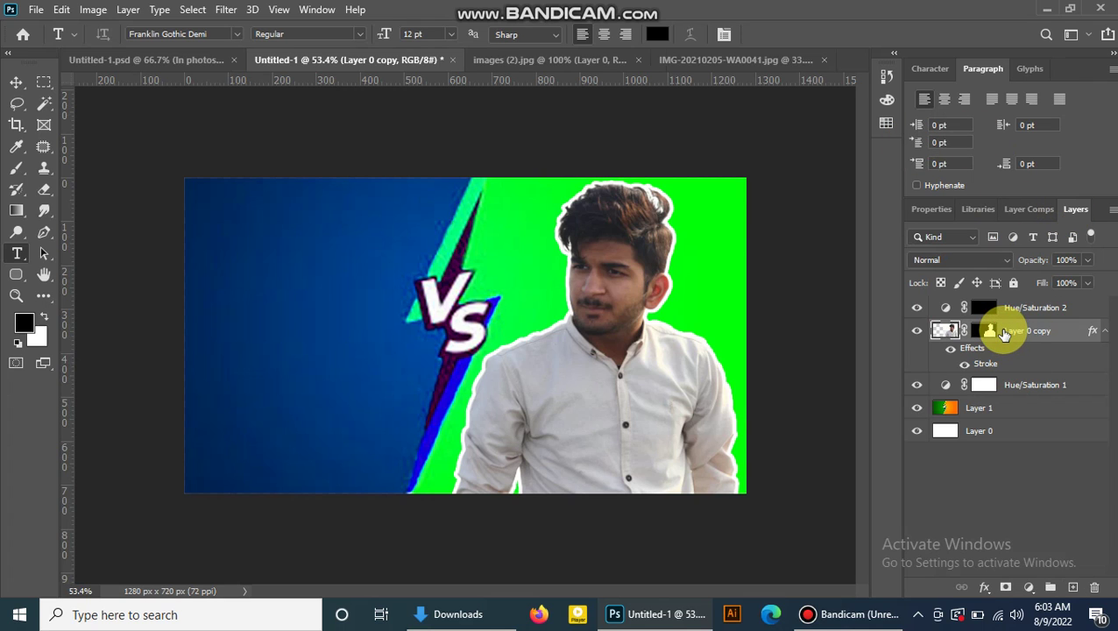
right_click(1005, 334)
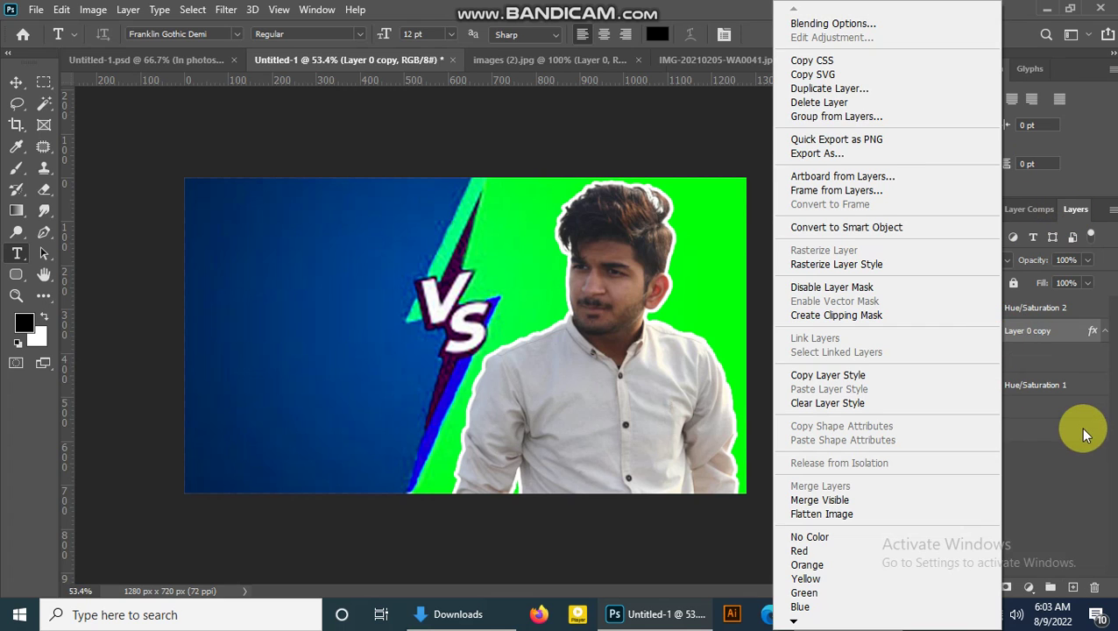
click(1080, 452)
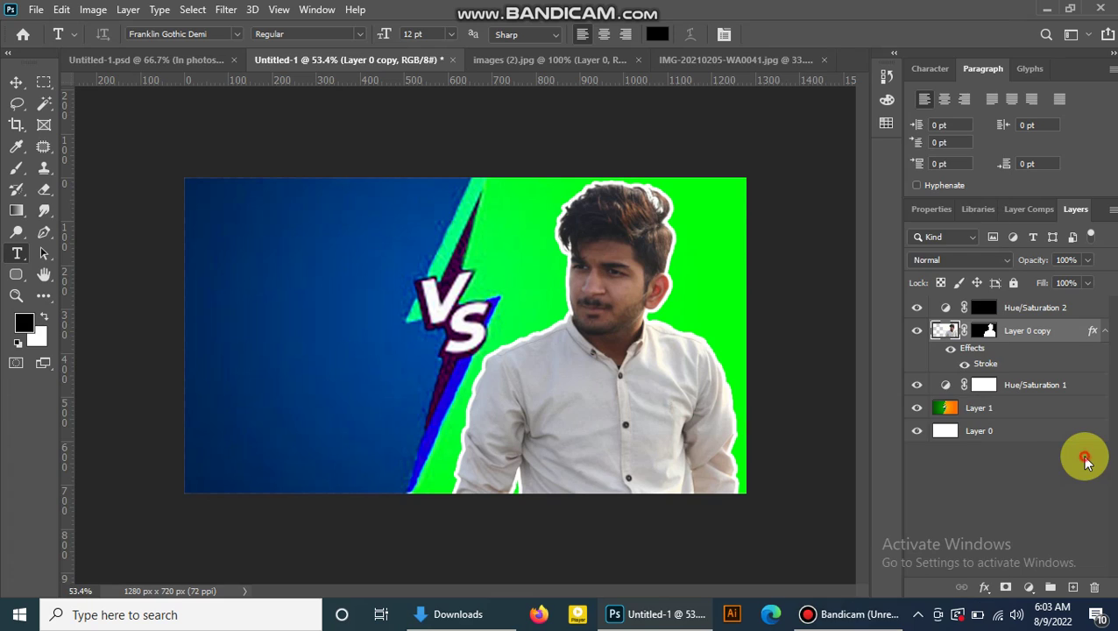
click(1040, 412)
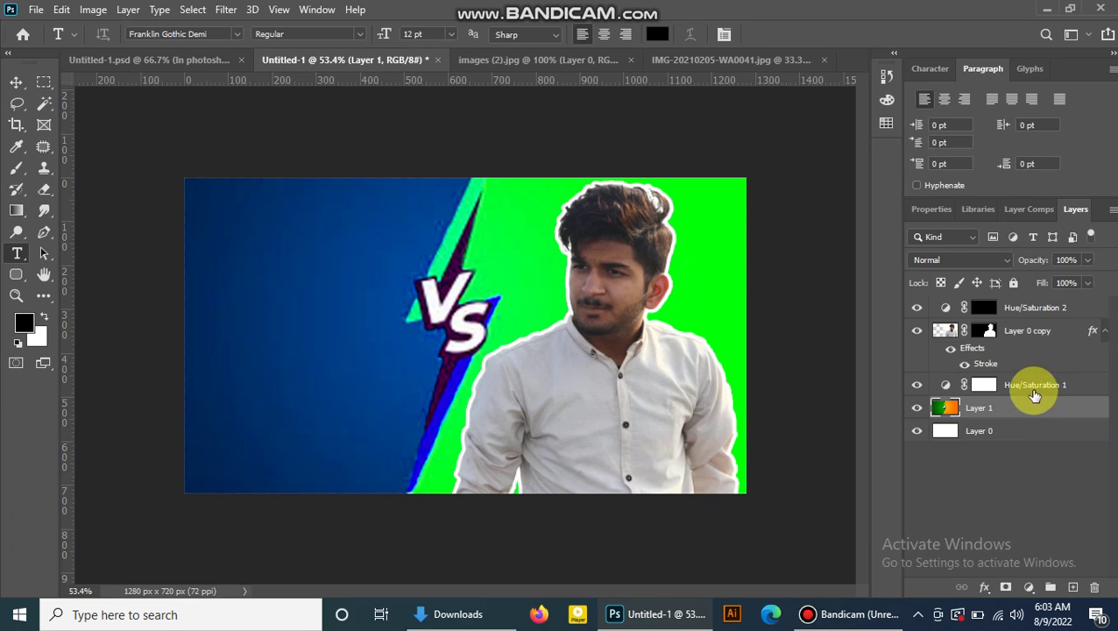
shift+click(1012, 333)
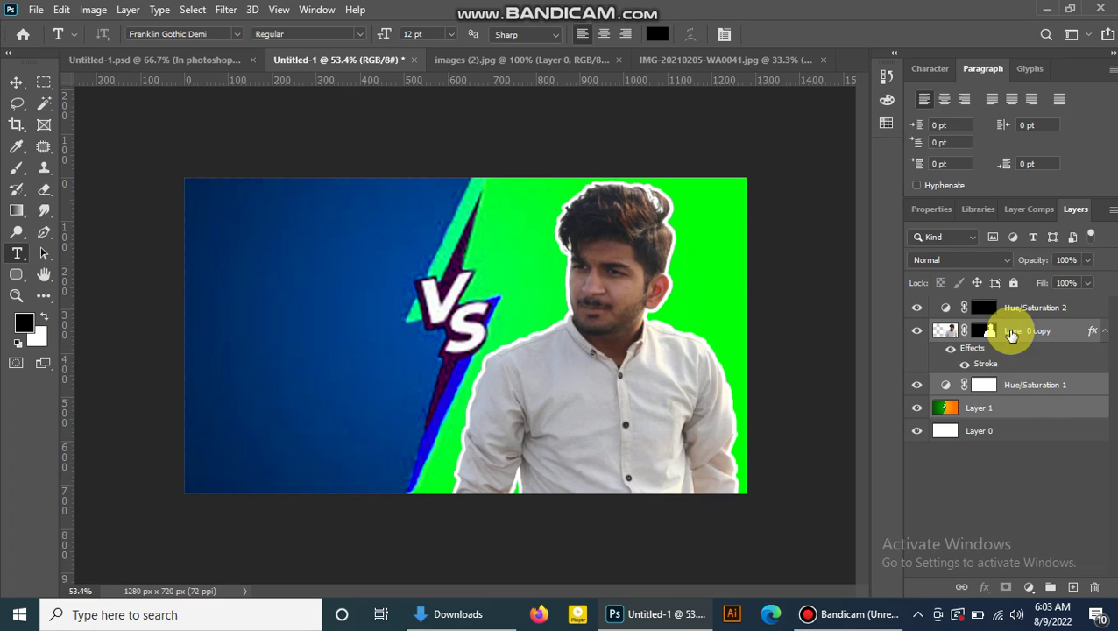
click(1028, 501)
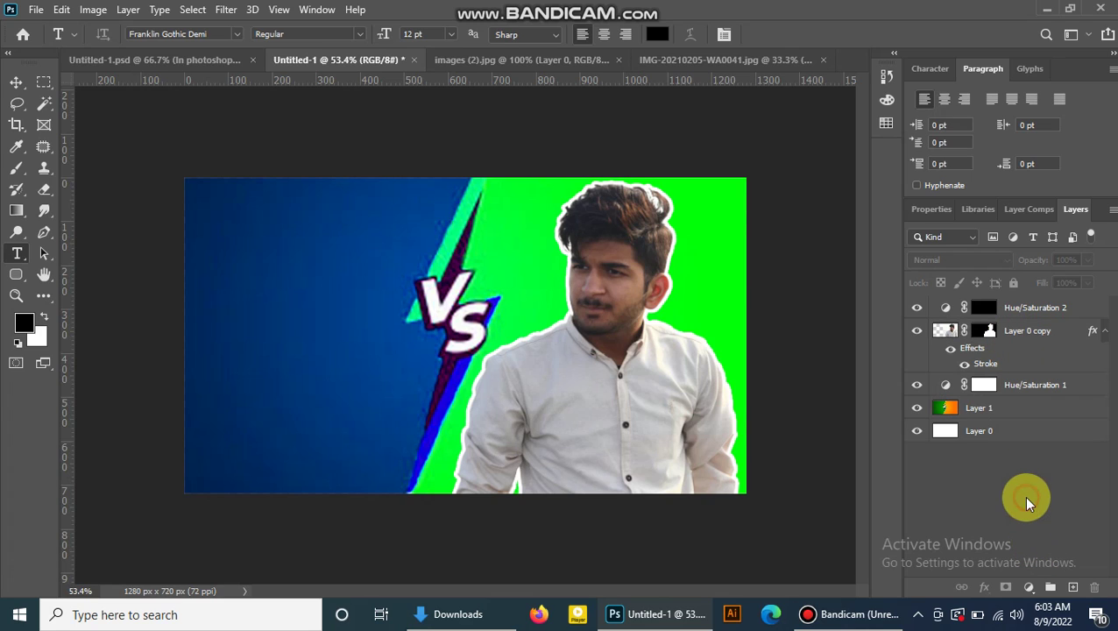
click(1028, 409)
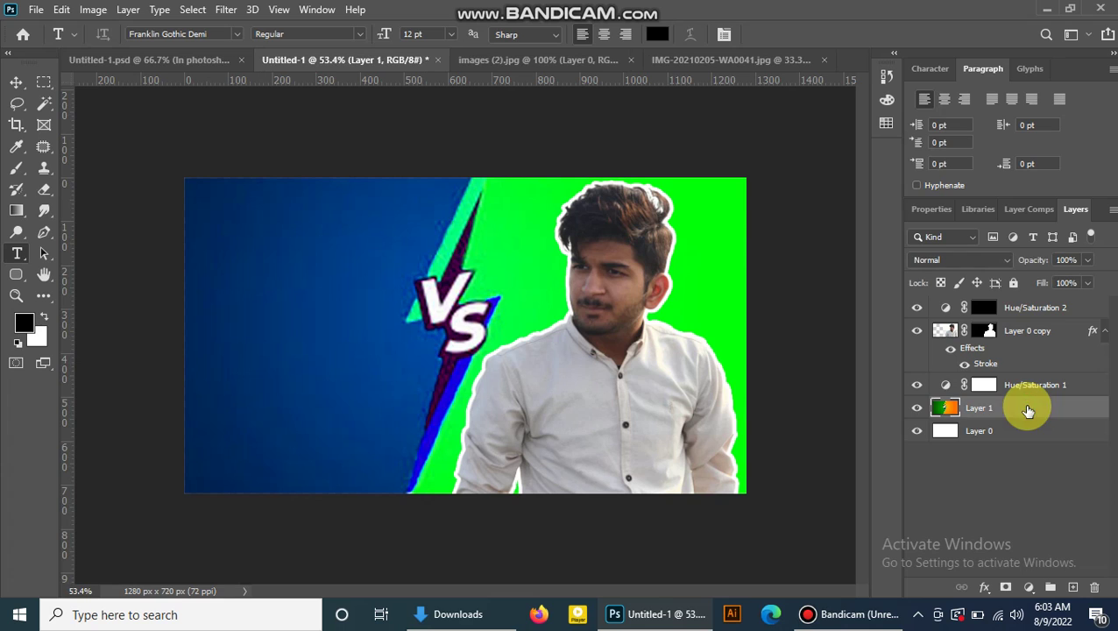
shift+click(1012, 332)
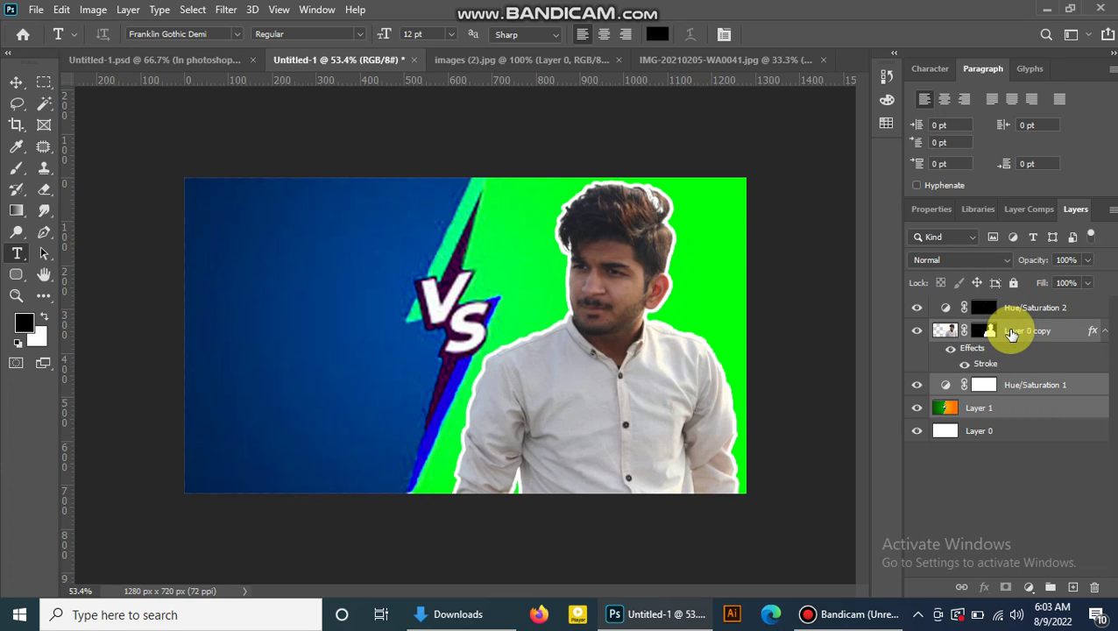
Add another Hue/Saturation adjustment at Hue +10, Saturation +57 on the Master channel.
click(1028, 587)
click(1030, 430)
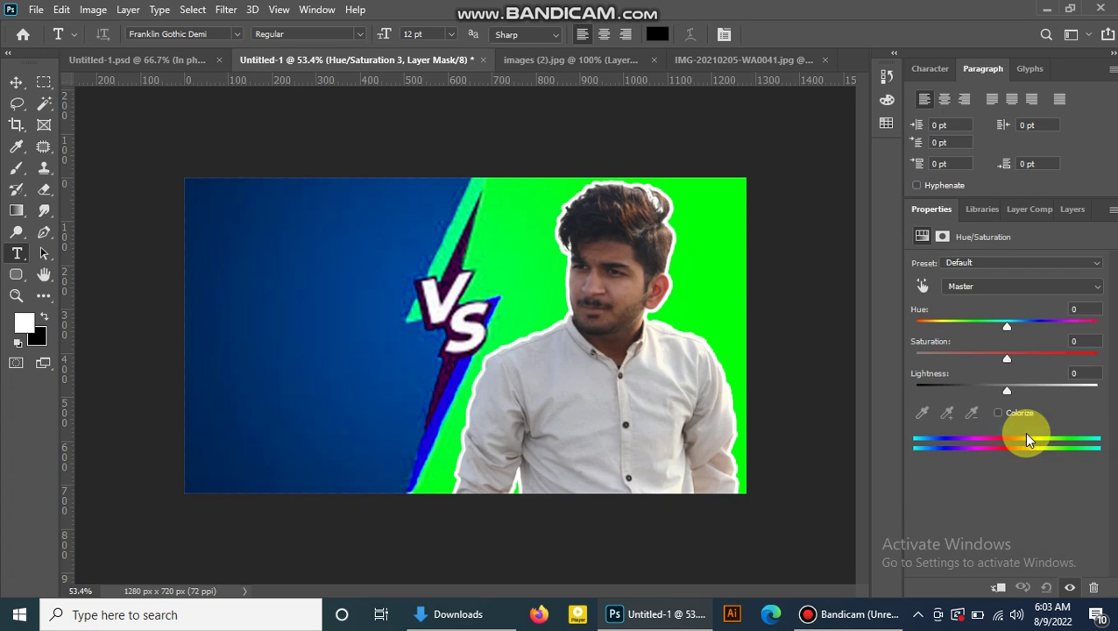
mouse_move(1010, 325)
mouse_down()
mouse_move(998, 334)
mouse_move(1011, 351)
mouse_move(1056, 362)
mouse_up()
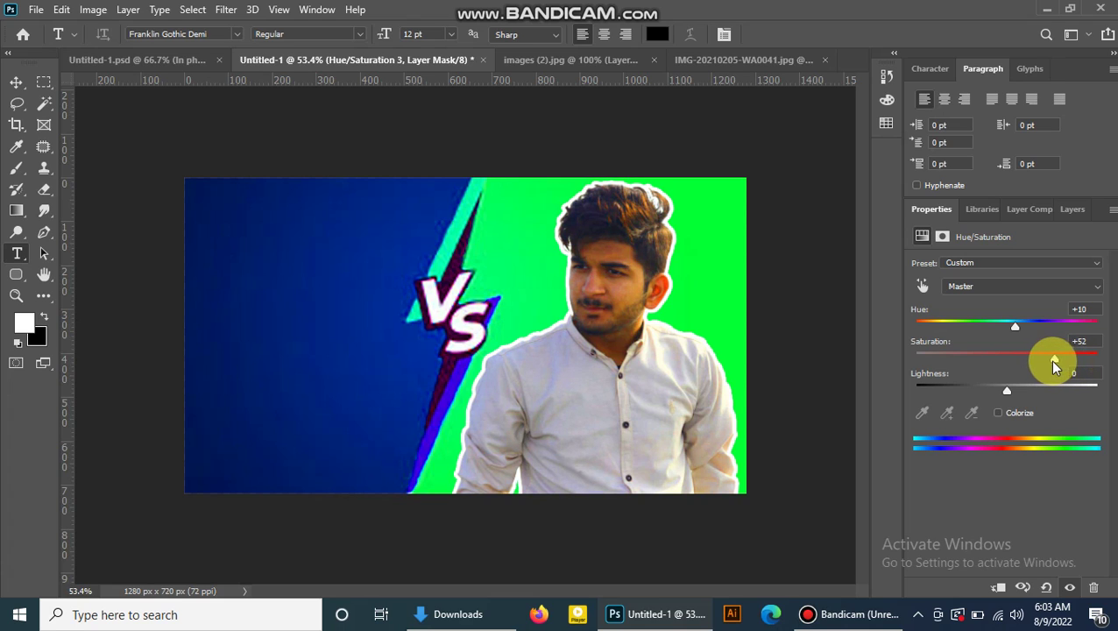
click(999, 70)
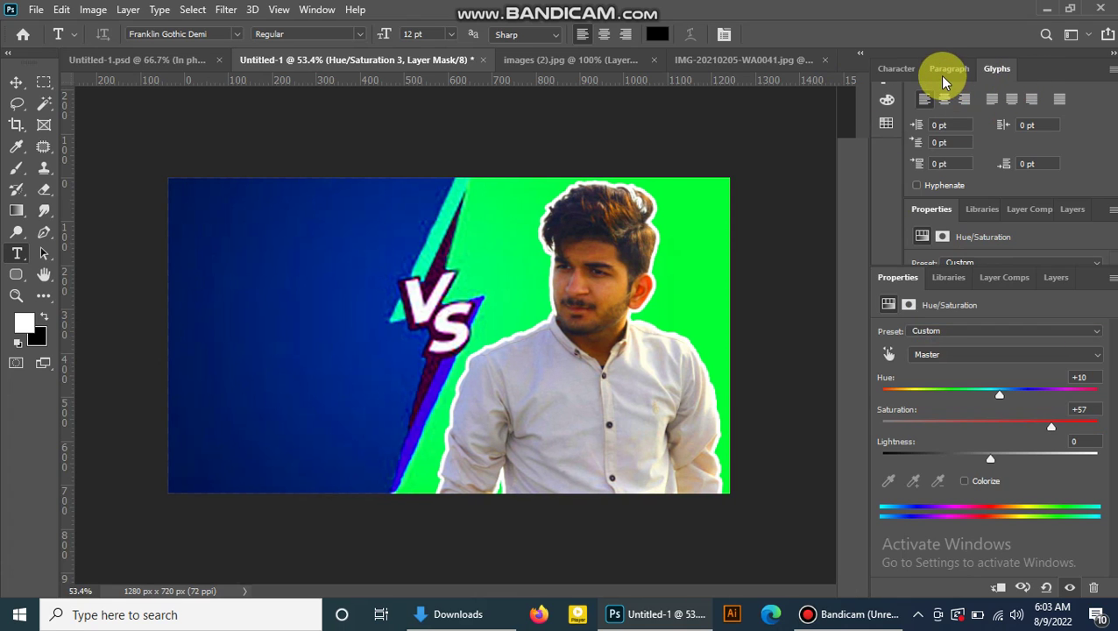
click(1057, 286)
click(995, 487)
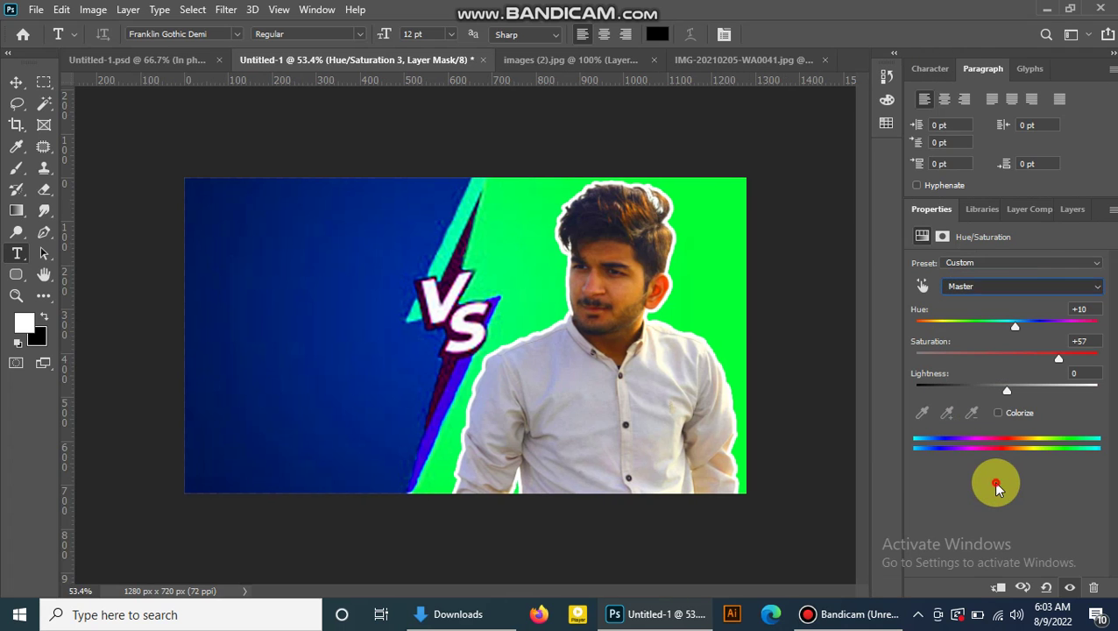
click(1068, 213)
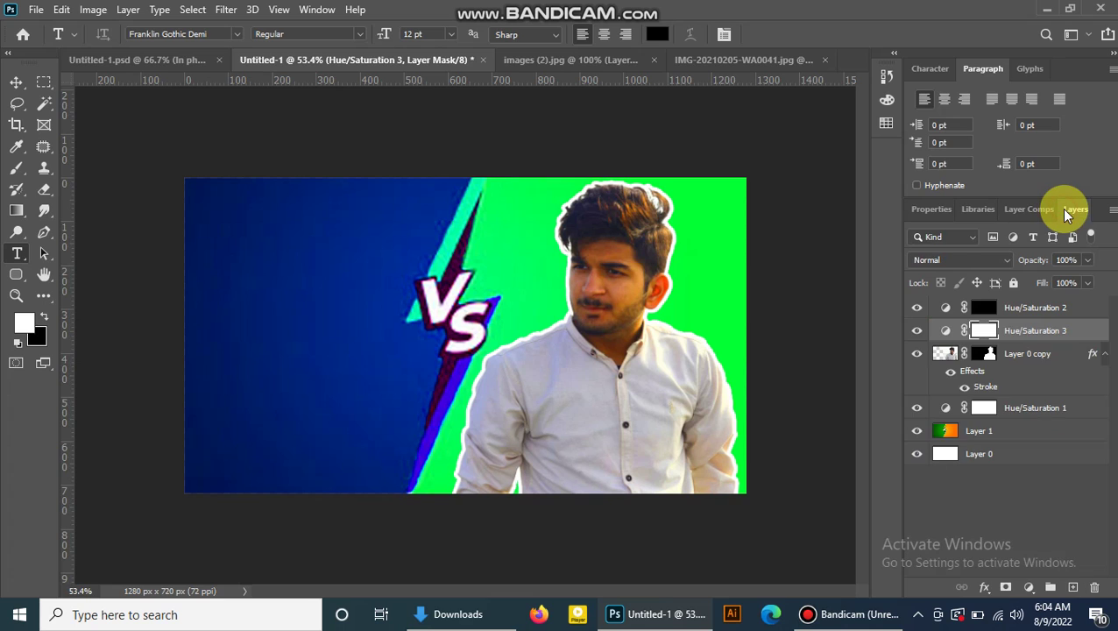
Free-transform Layer 0 copy's man down to 78.28% and move him lower on the green side.
click(1006, 362)
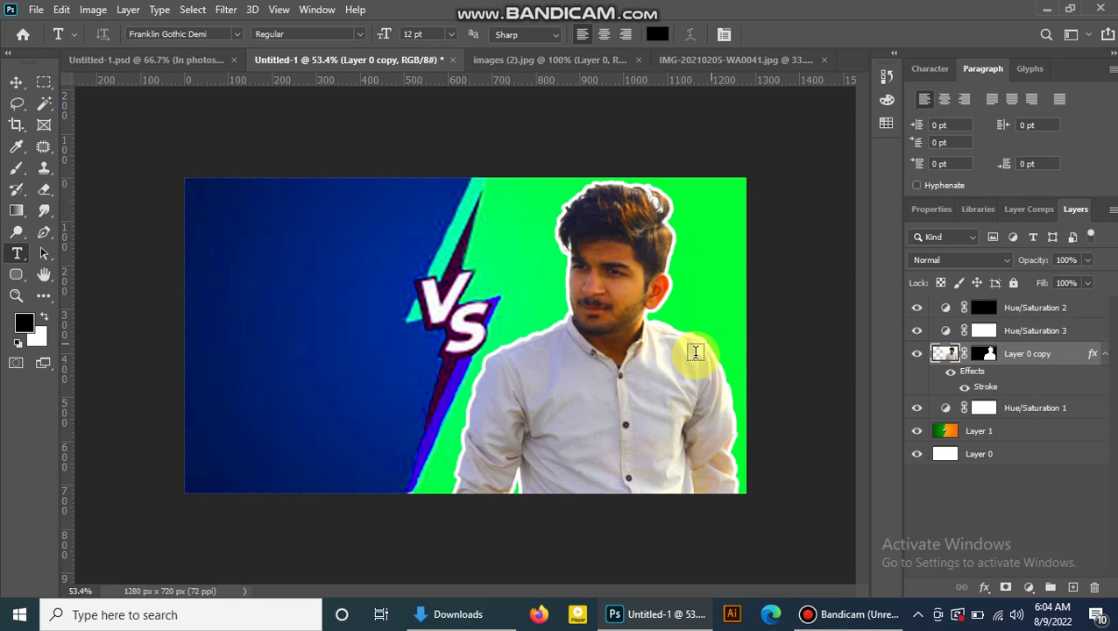
click(17, 80)
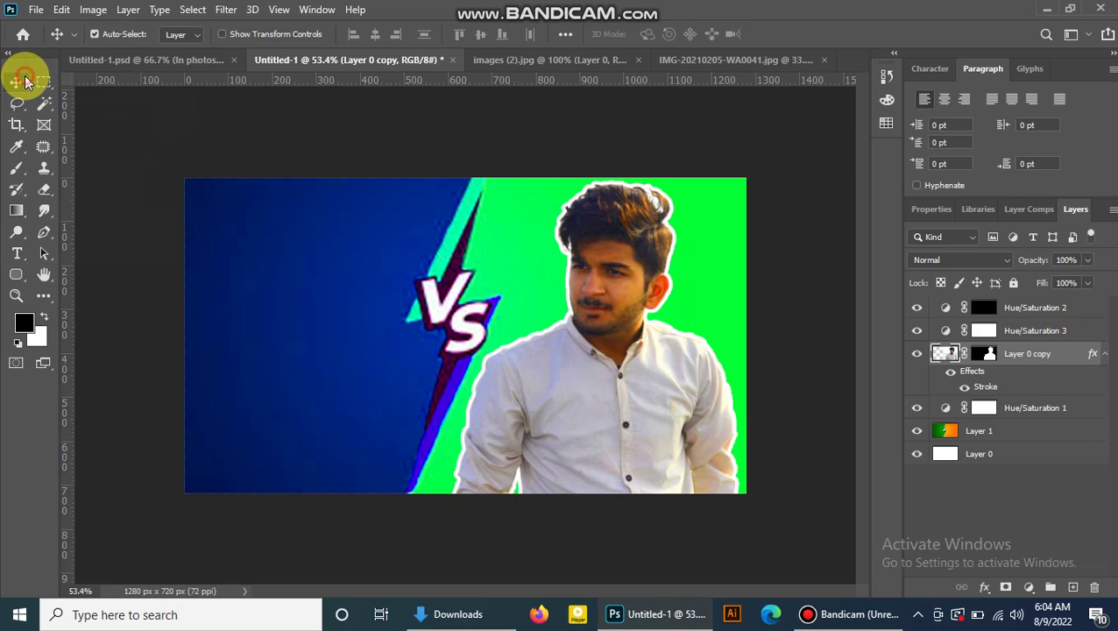
drag(599, 379, 599, 370)
key(t)
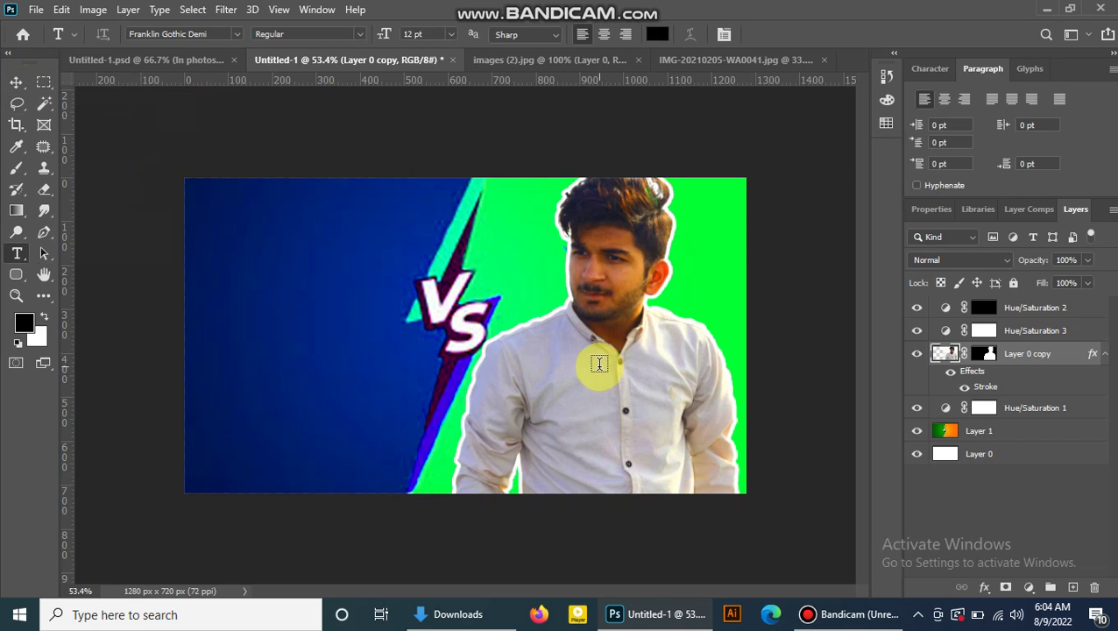
key(ctrl+t)
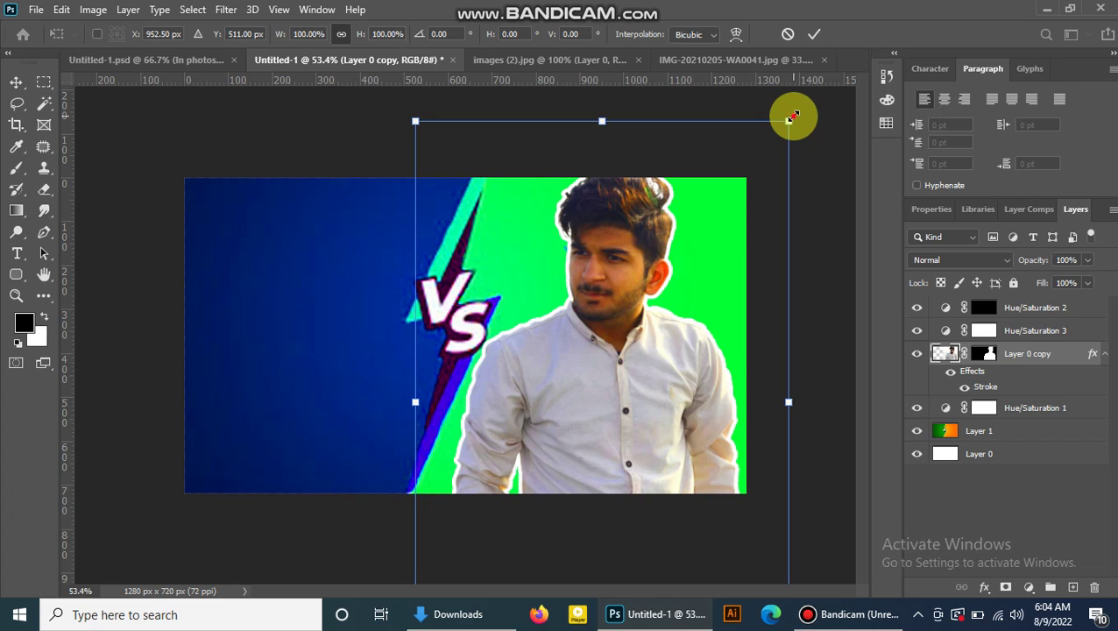
mouse_move(789, 120)
mouse_down()
mouse_move(674, 218)
mouse_move(708, 243)
mouse_up()
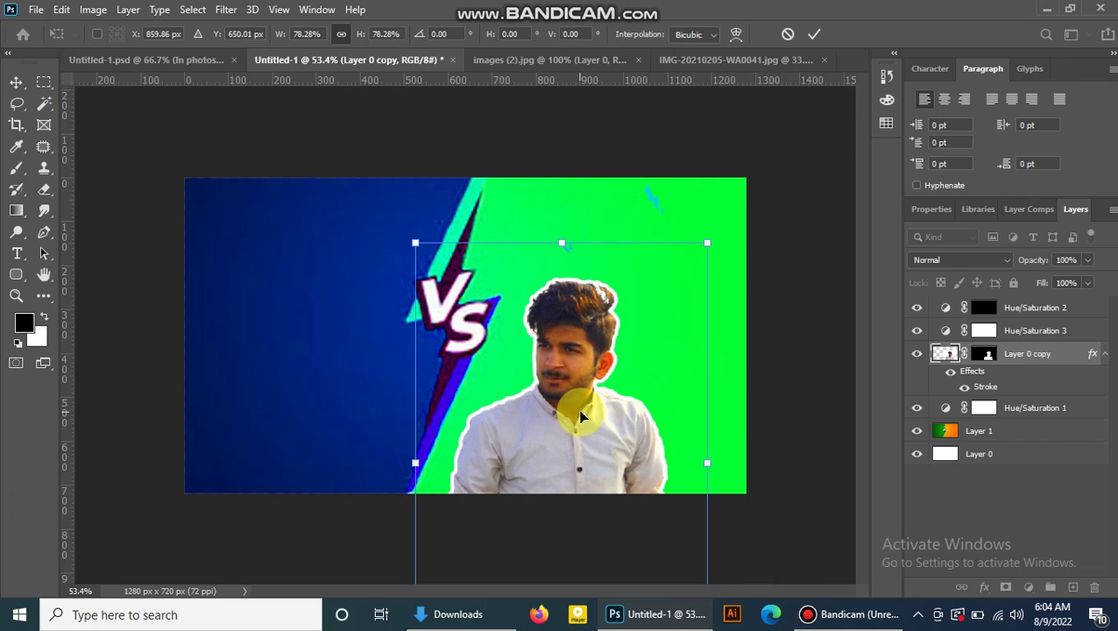
mouse_move(592, 410)
mouse_down()
mouse_move(626, 339)
mouse_move(633, 286)
mouse_move(656, 295)
mouse_move(654, 325)
mouse_move(627, 348)
mouse_move(691, 312)
mouse_move(674, 307)
mouse_move(647, 332)
mouse_move(616, 403)
mouse_up()
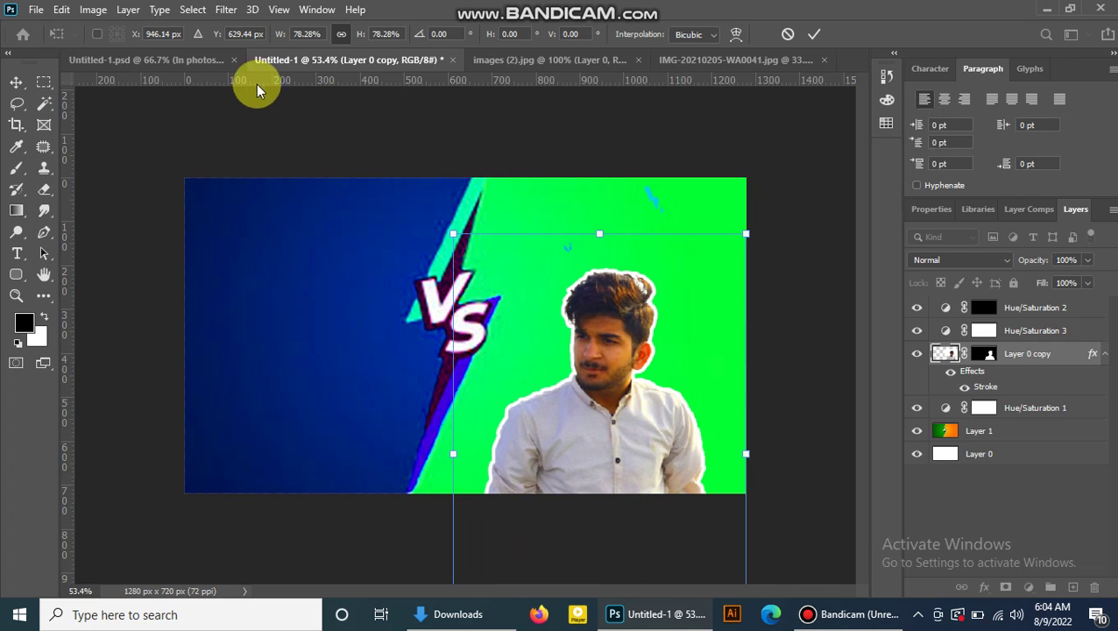
key(Return)
key(t)
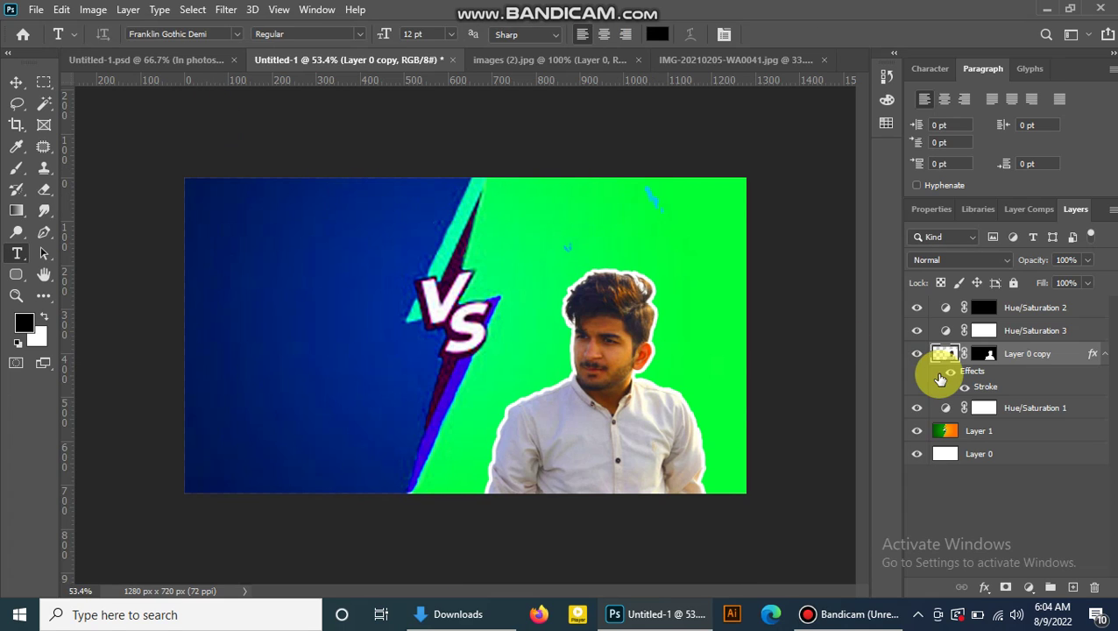
Drag the white-shirt man up against the right edge of the green half.
click(15, 82)
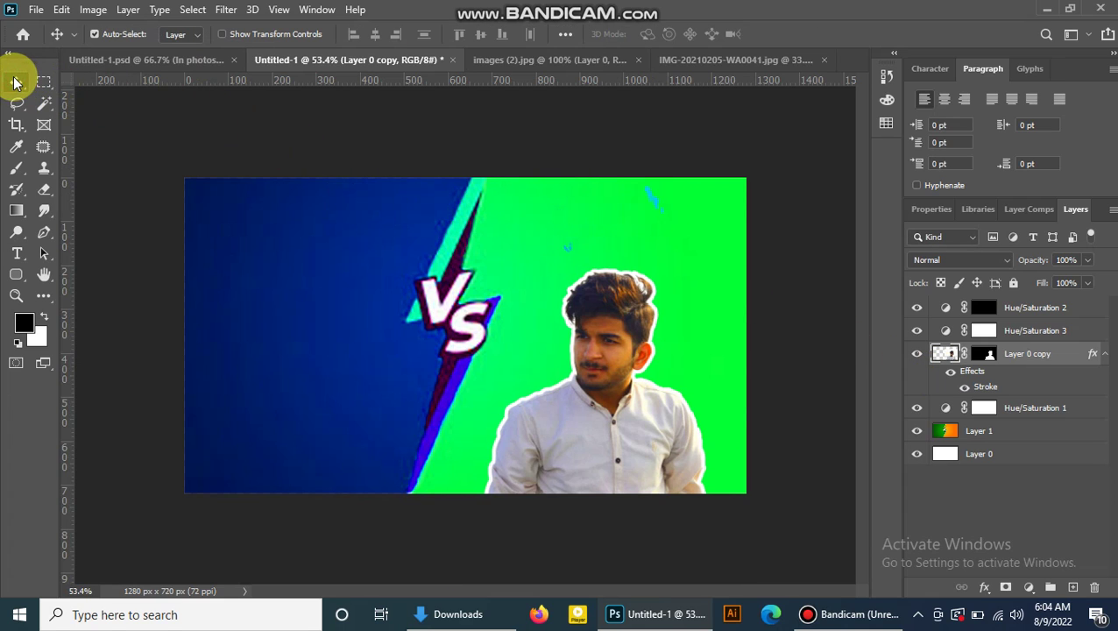
click(651, 201)
drag(649, 200, 517, 140)
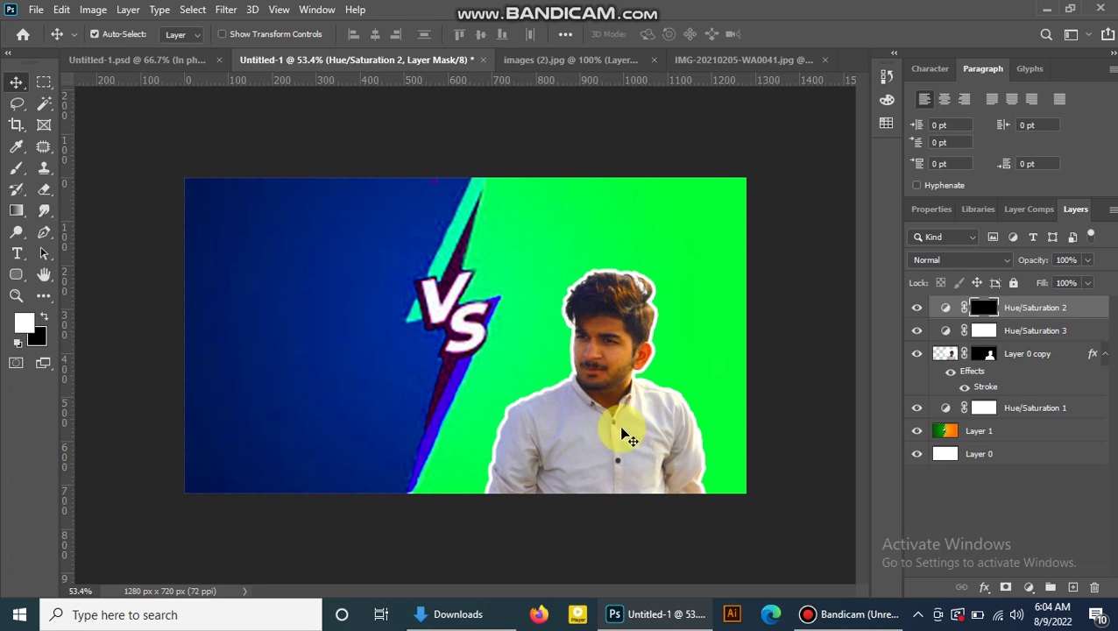
mouse_move(617, 441)
mouse_down()
mouse_move(635, 340)
mouse_move(654, 347)
mouse_up()
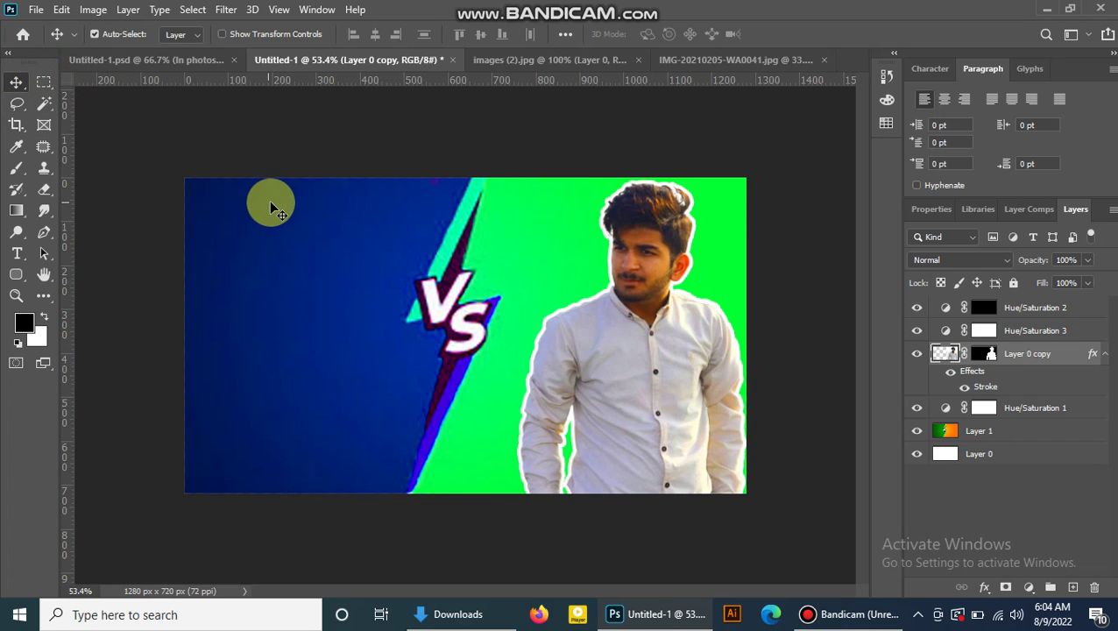
Open R.jpg from the Downloads folder as a new document.
click(35, 10)
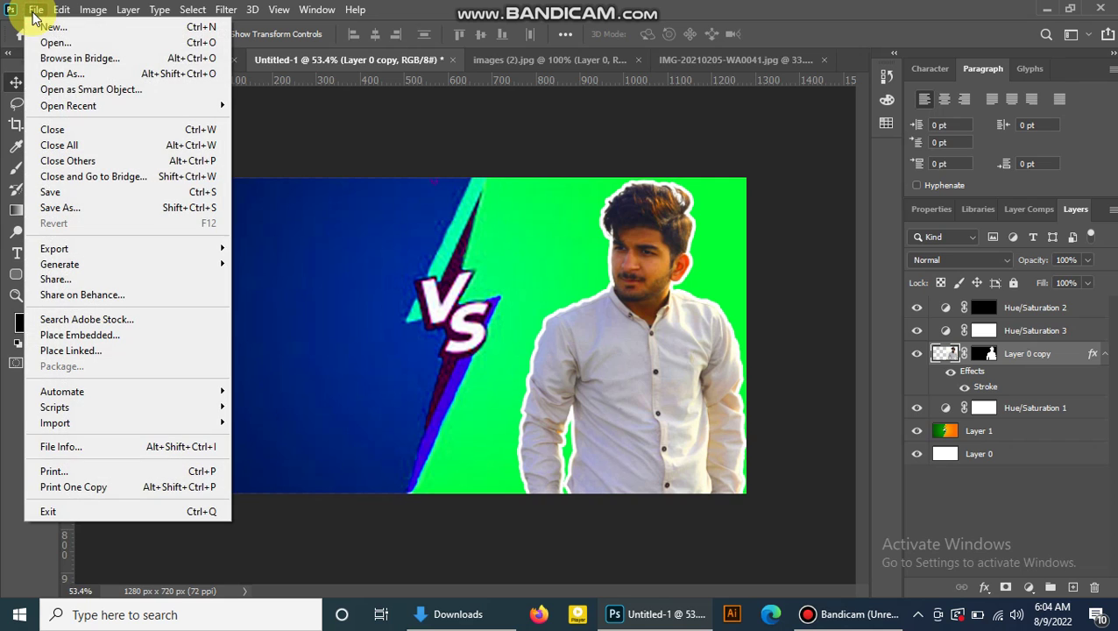
click(88, 42)
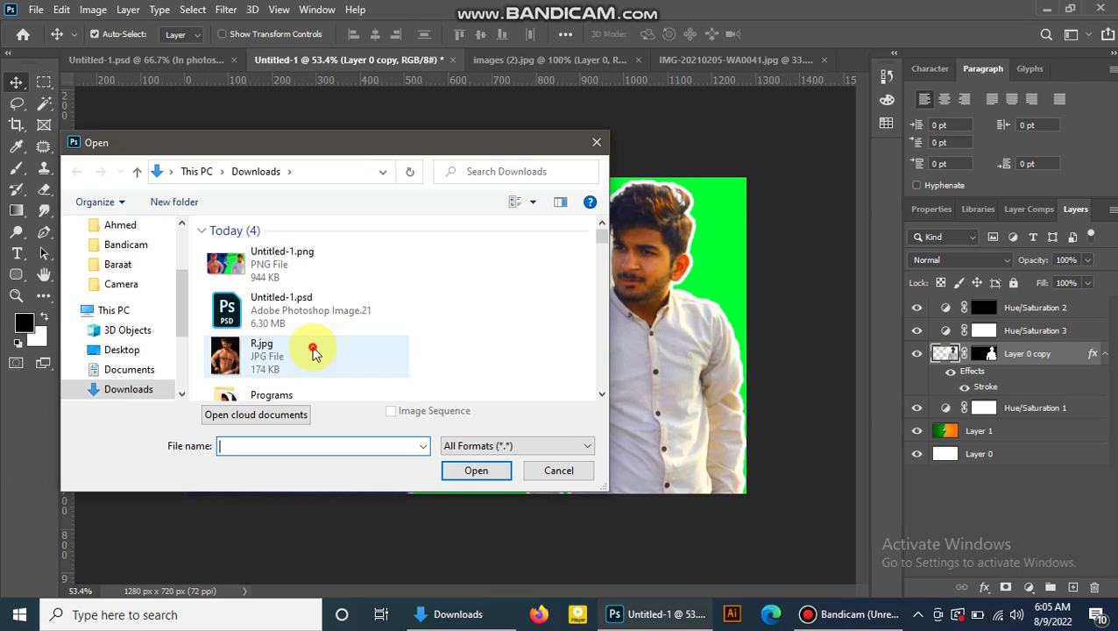
click(312, 348)
click(476, 471)
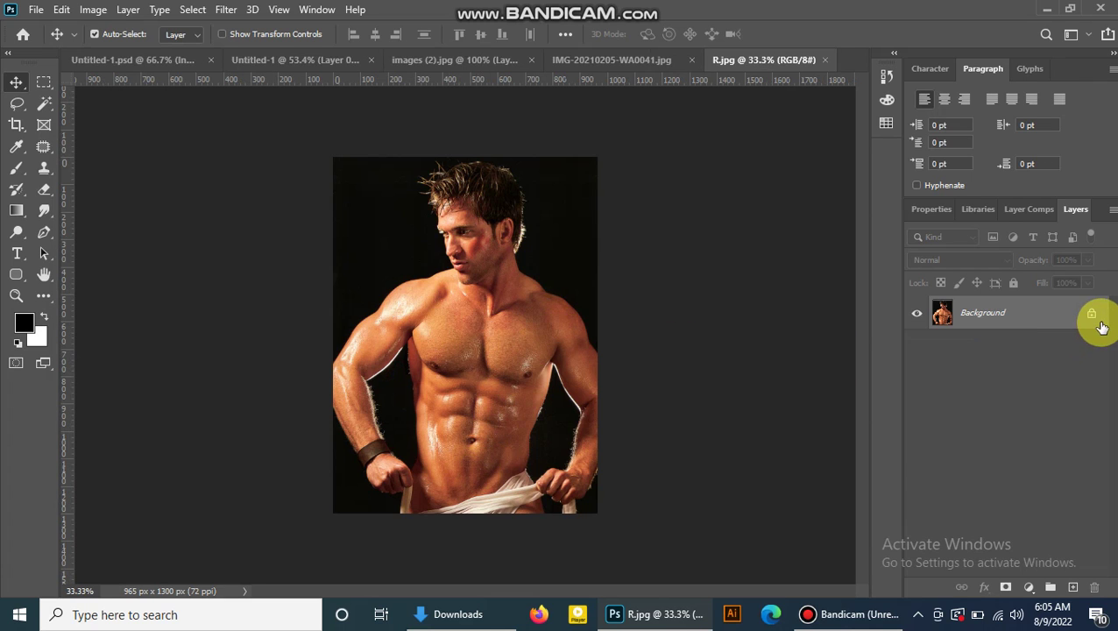
Duplicate R.jpg's unlocked photo layer, remove its background, and drag it to Untitled-1.
click(1092, 314)
drag(1097, 317, 1072, 587)
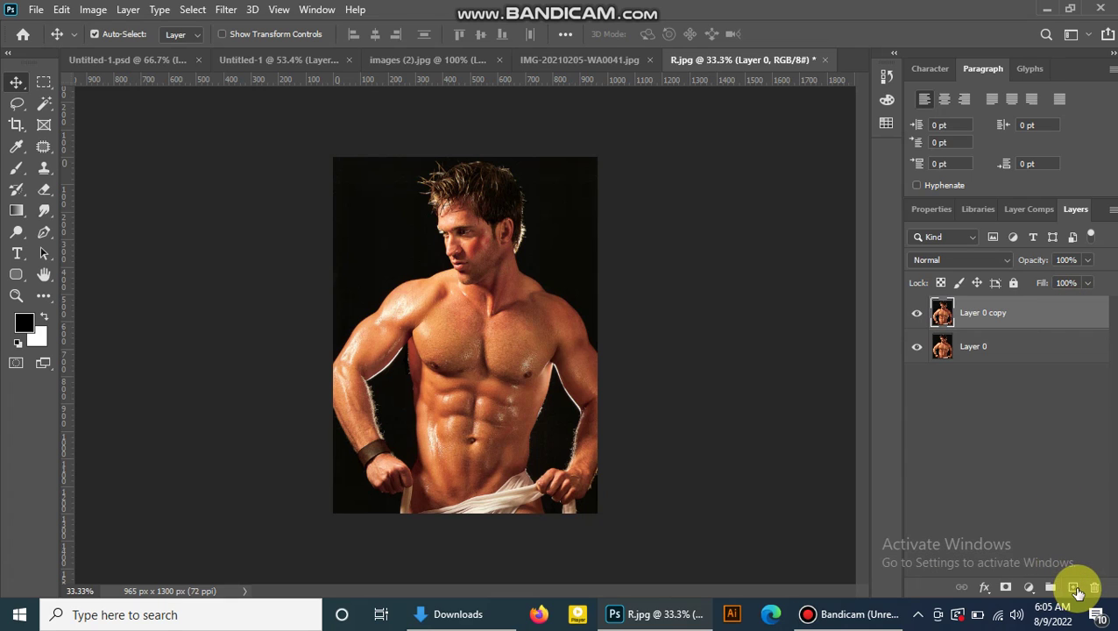
click(942, 211)
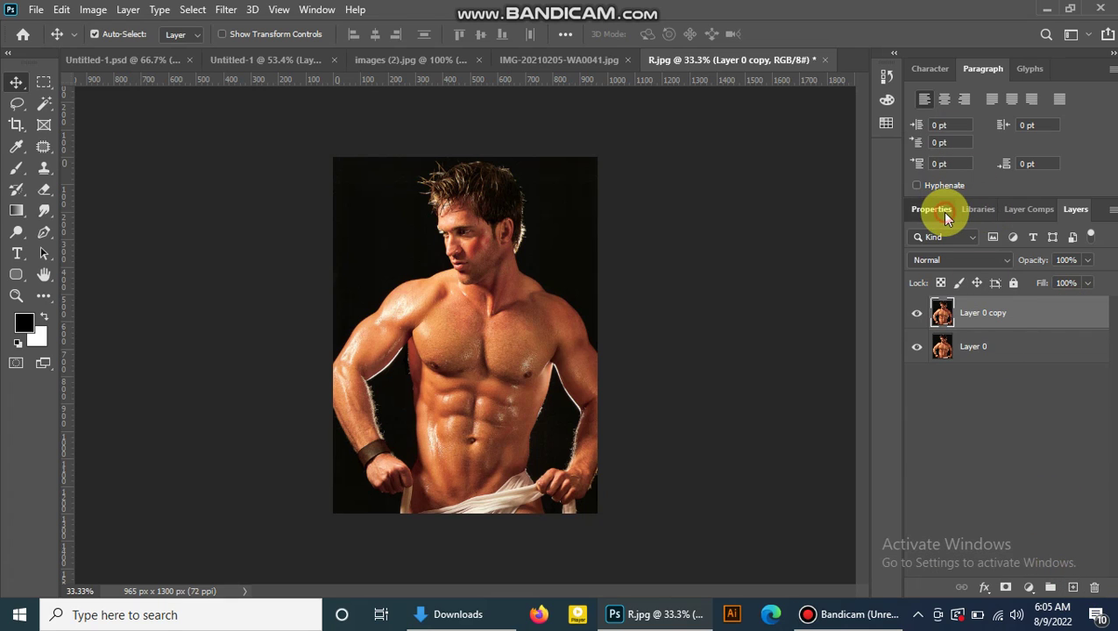
click(981, 473)
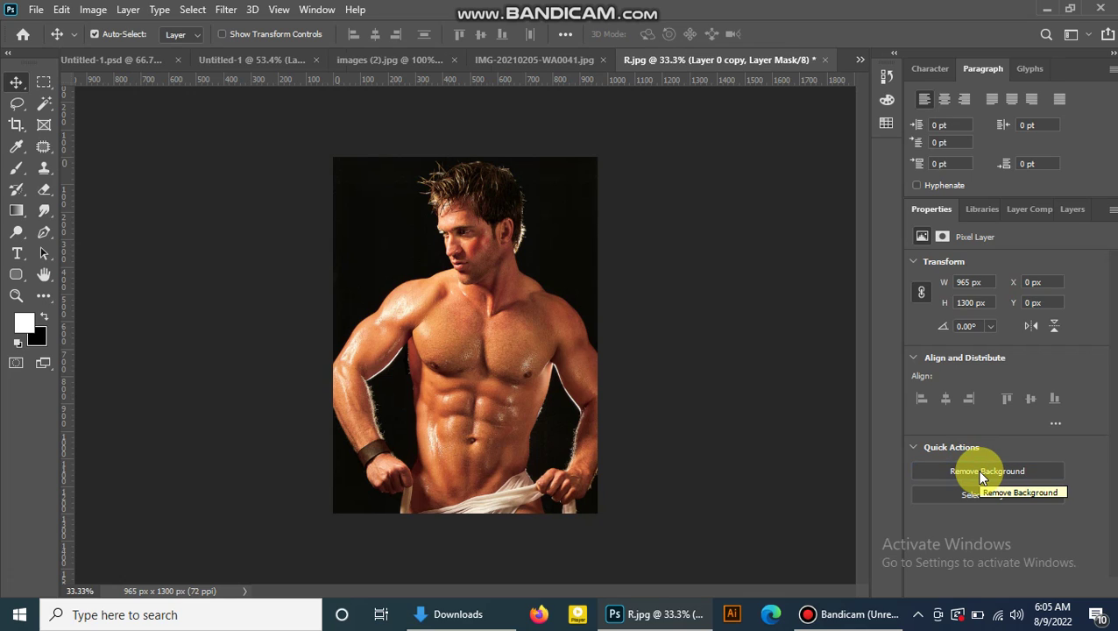
mouse_move(456, 312)
mouse_down()
mouse_move(381, 252)
mouse_move(413, 62)
mouse_move(334, 70)
mouse_move(377, 230)
mouse_up()
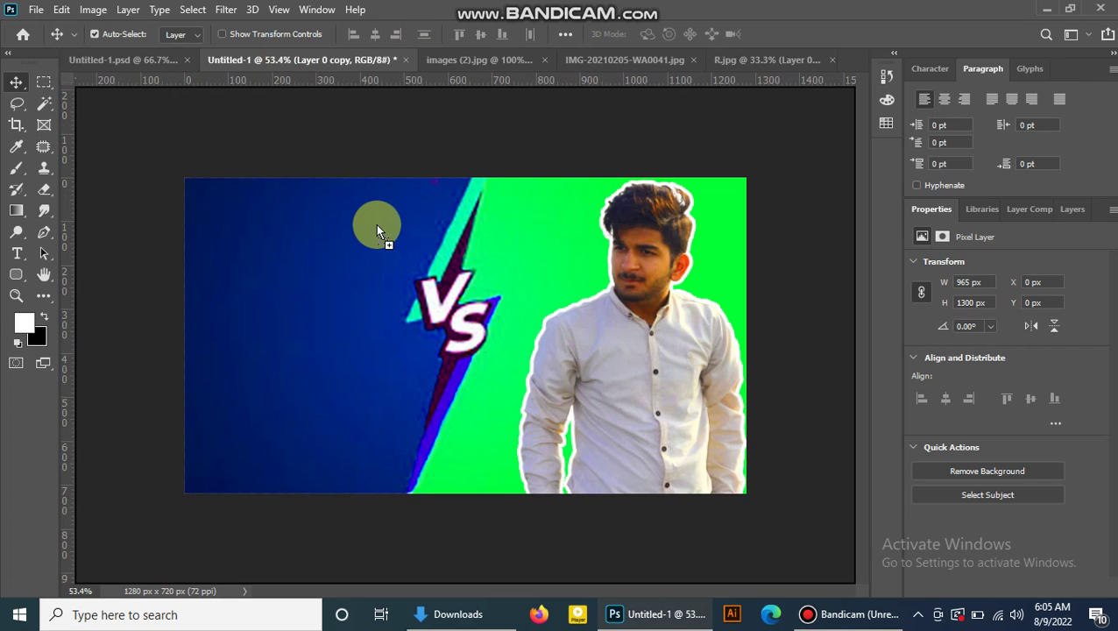
Place the shirtless man on the blue left half at 56.36% scale, flipped horizontally.
drag(338, 330, 316, 401)
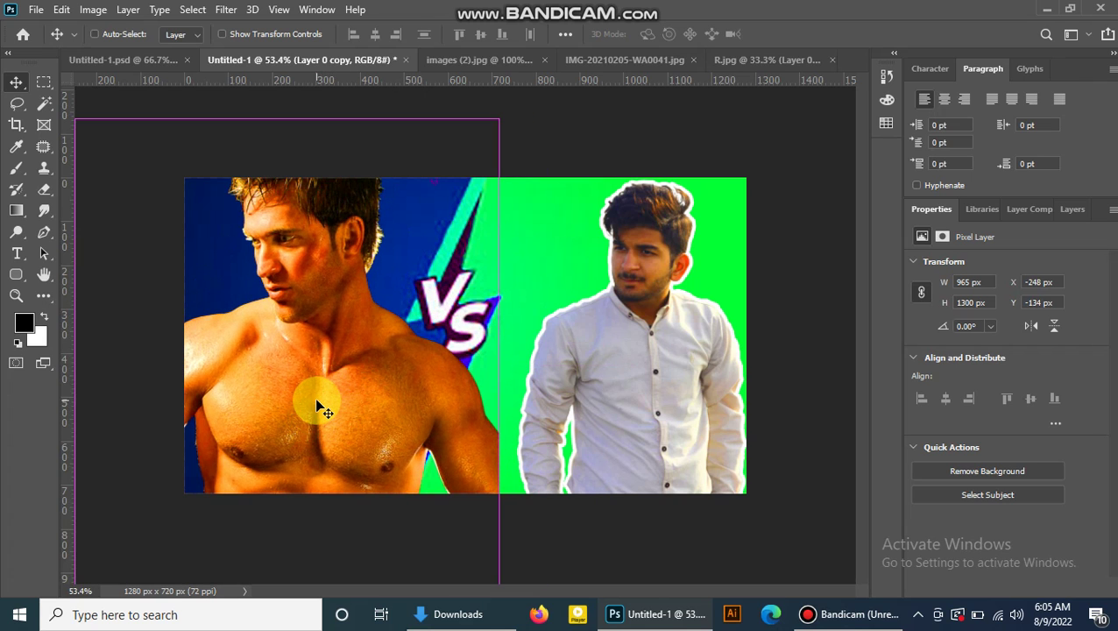
key(ctrl+t)
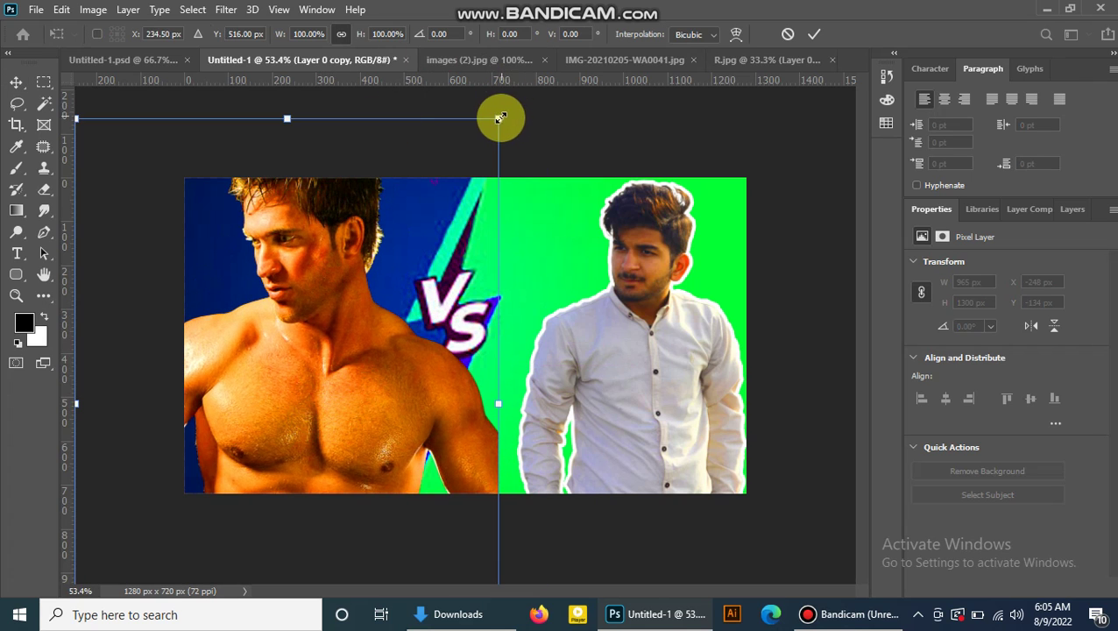
mouse_move(499, 116)
mouse_down()
mouse_move(419, 169)
mouse_move(317, 260)
mouse_up()
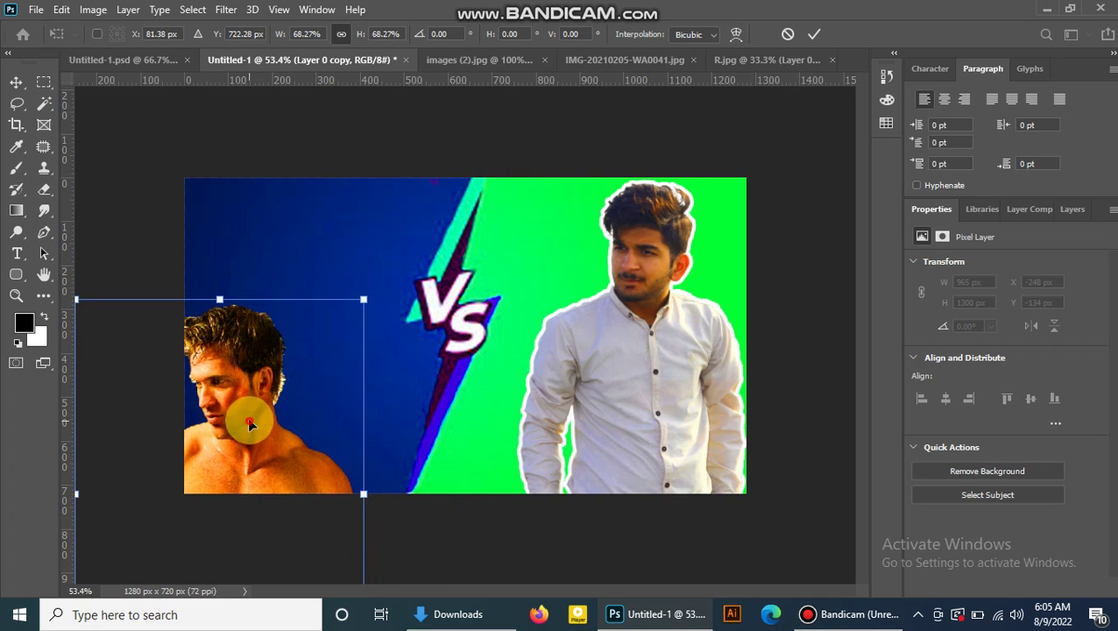
mouse_move(250, 419)
mouse_down()
mouse_move(342, 272)
mouse_move(335, 258)
mouse_up()
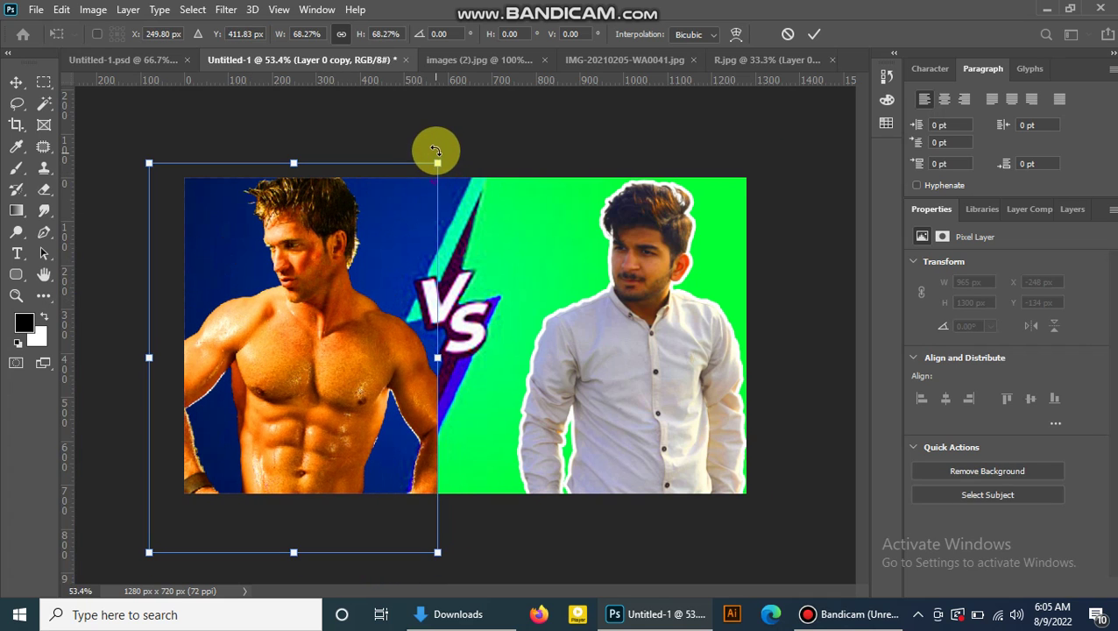
drag(434, 161, 322, 245)
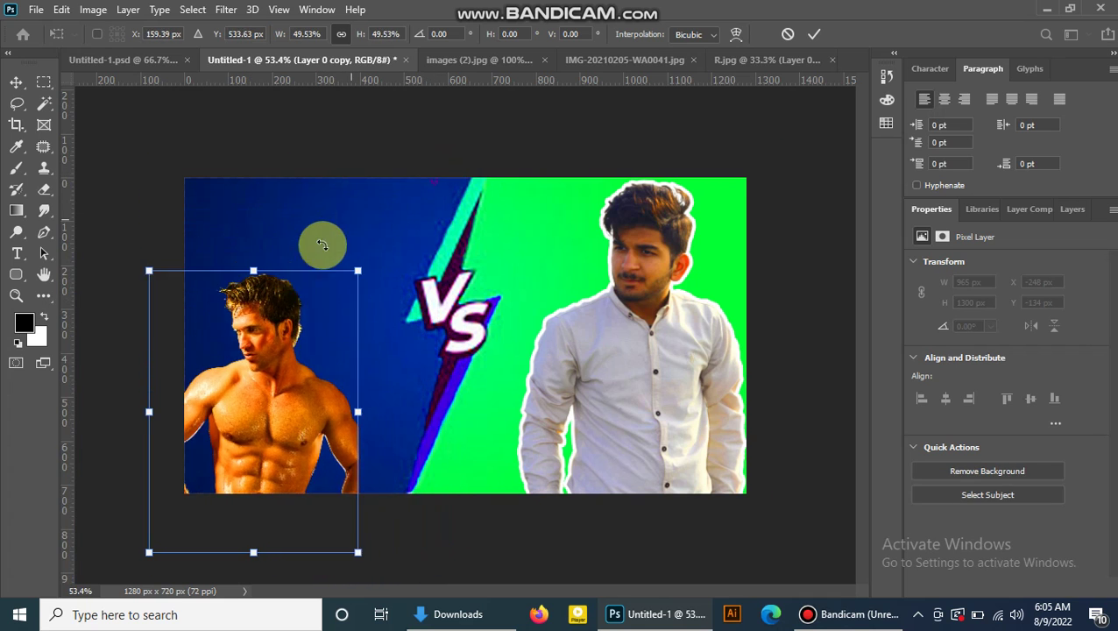
mouse_move(287, 394)
mouse_down()
mouse_move(312, 324)
mouse_move(313, 350)
mouse_up()
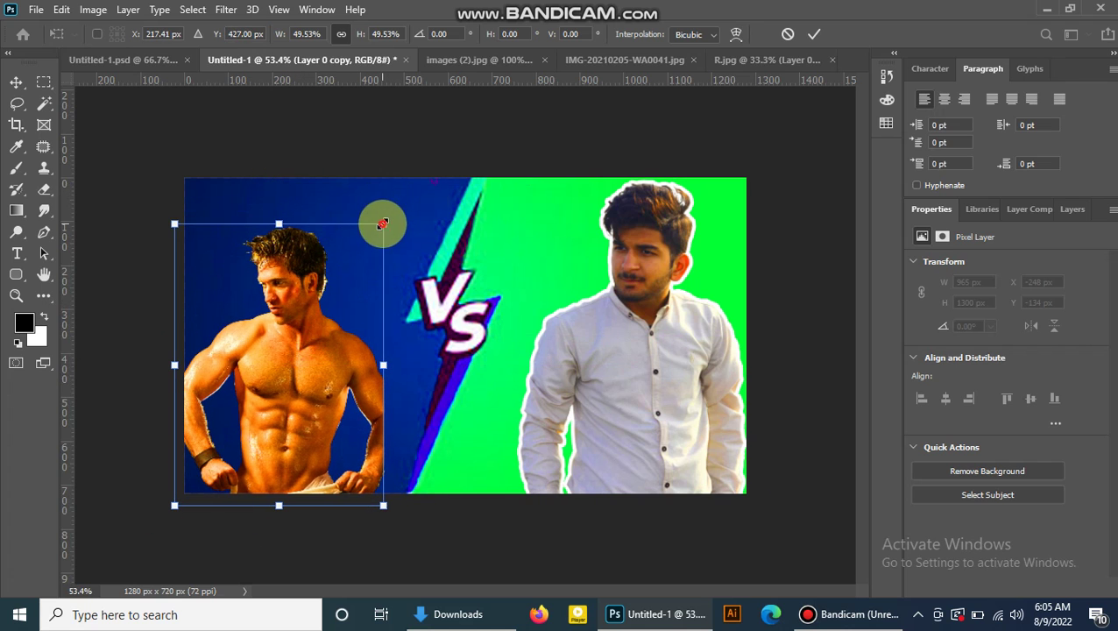
drag(383, 224, 413, 184)
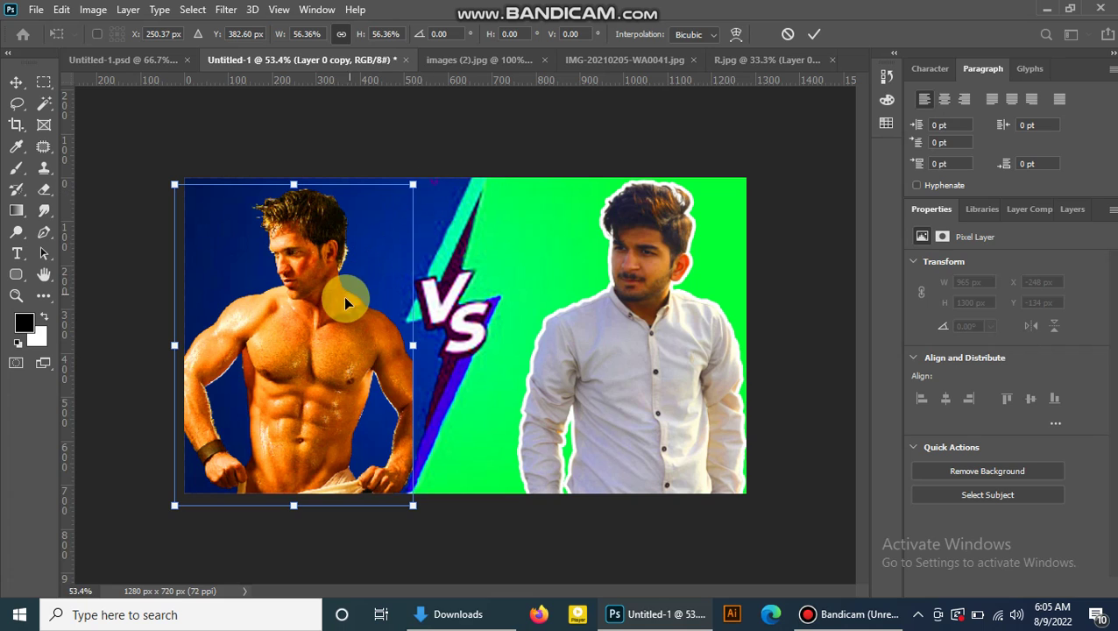
drag(335, 300, 333, 302)
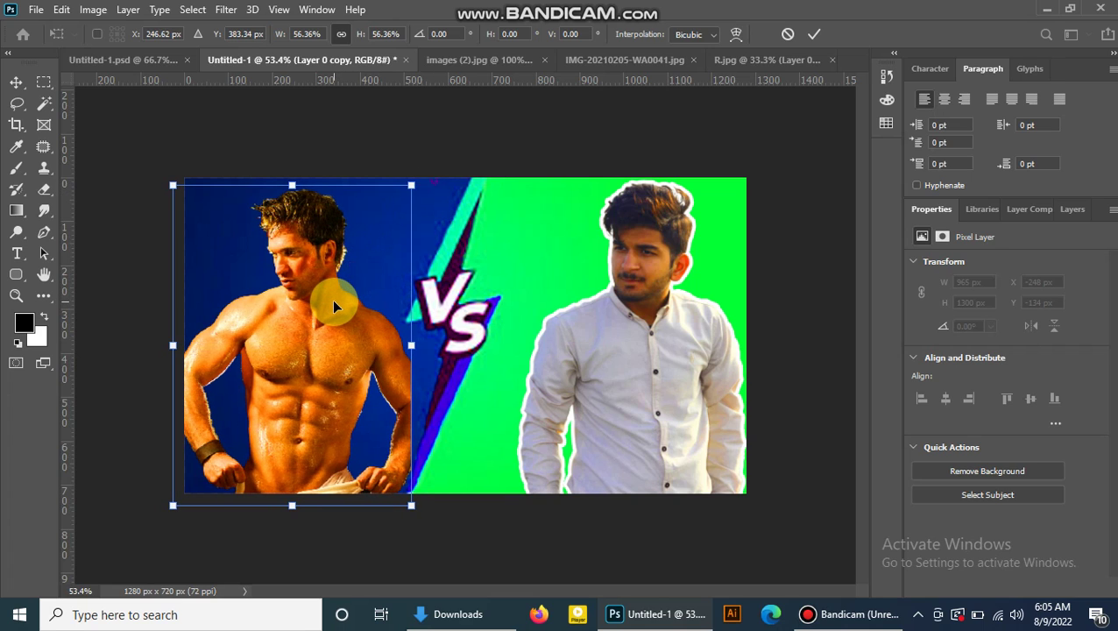
right_click(334, 302)
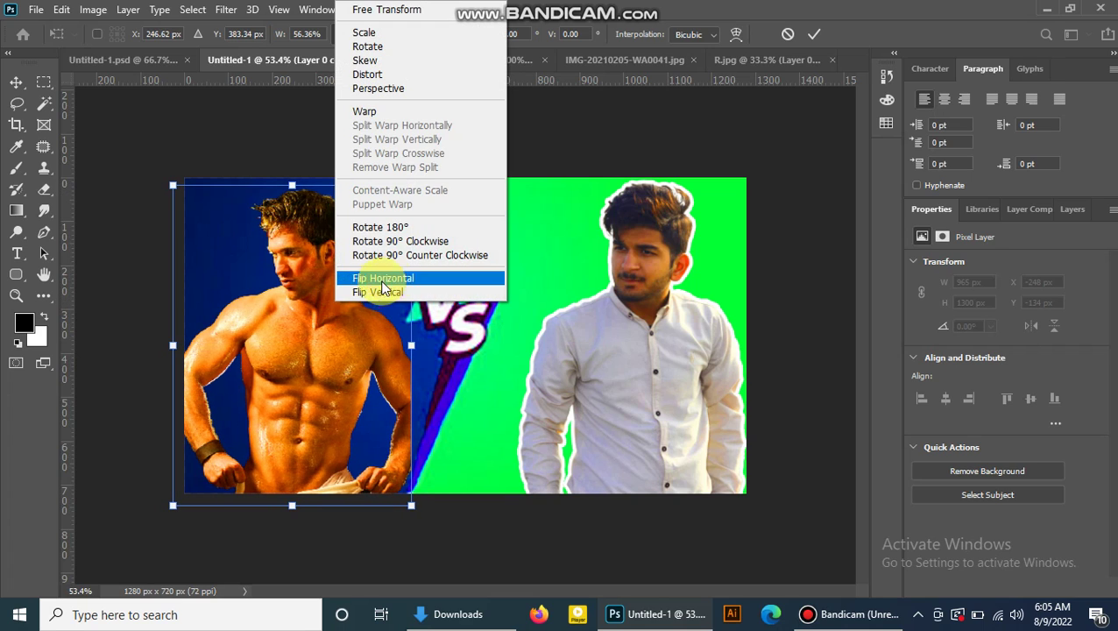
click(382, 279)
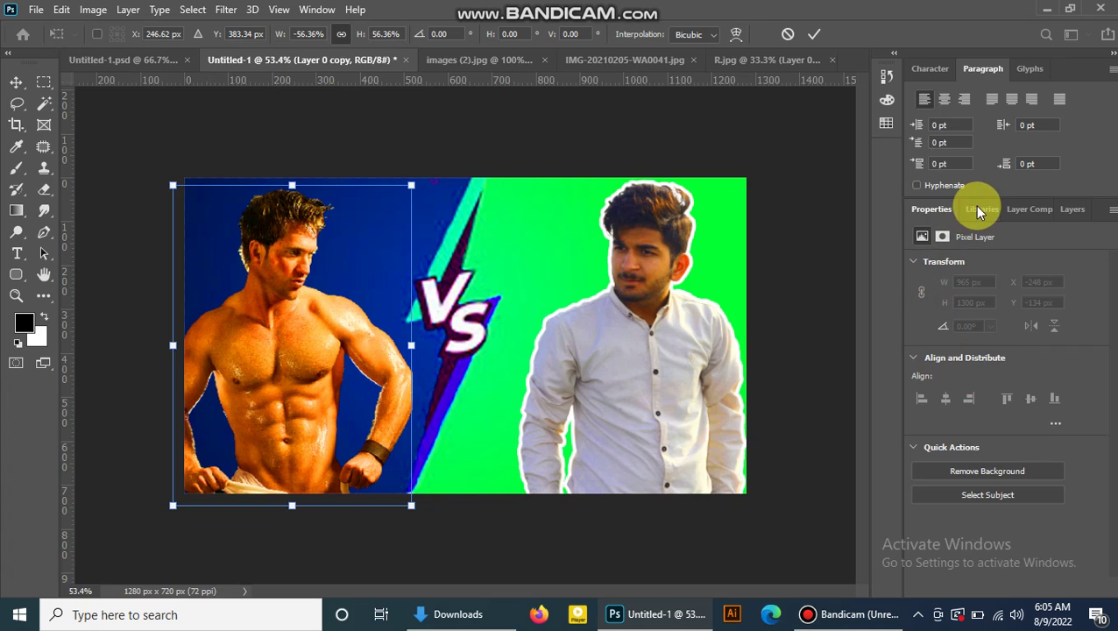
Commit the shirtless man's size and placement, and add a Stroke layer style to his layer.
click(1066, 209)
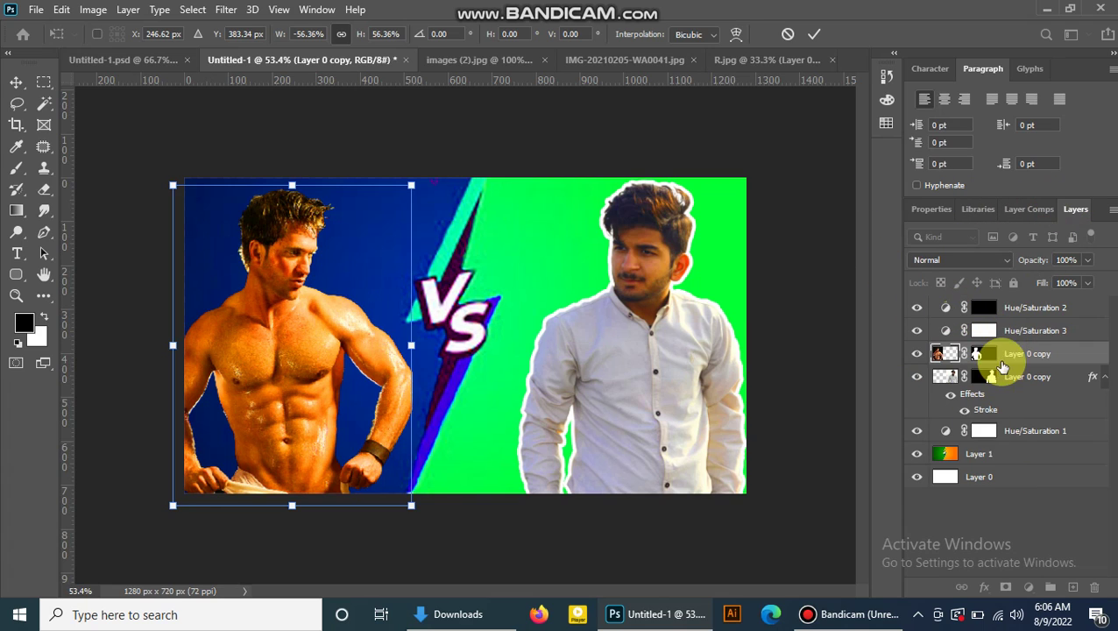
key(Return)
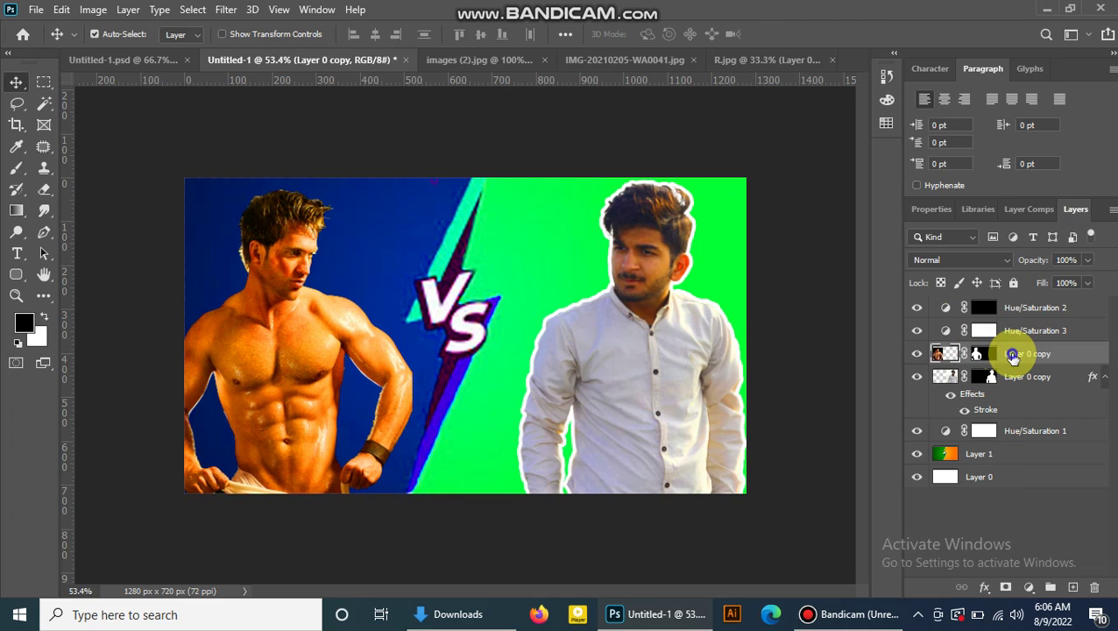
right_click(1013, 355)
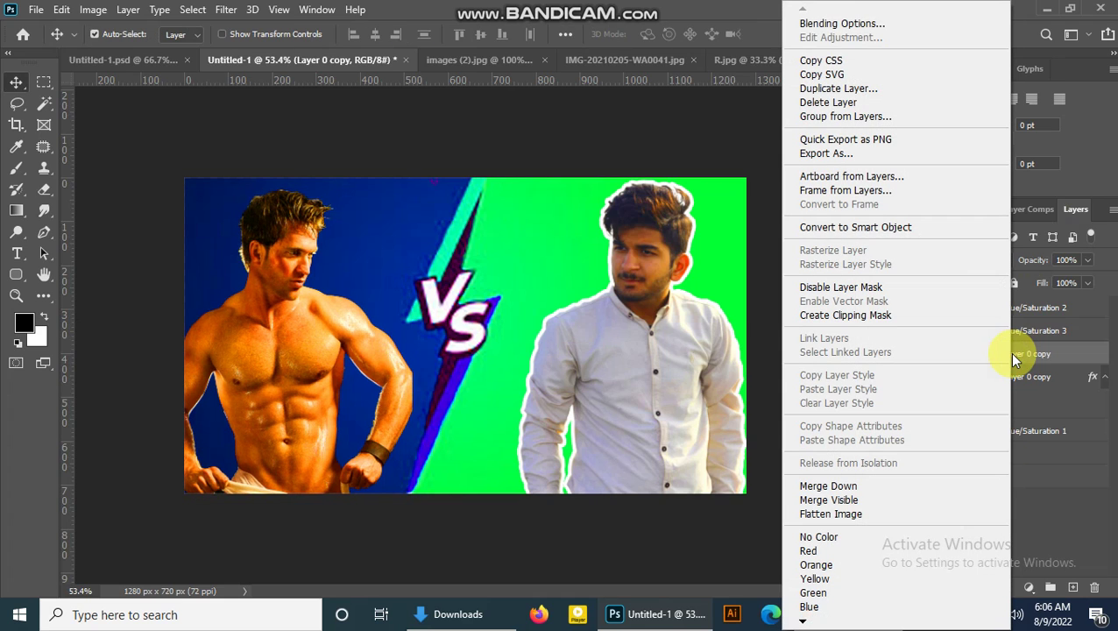
click(869, 24)
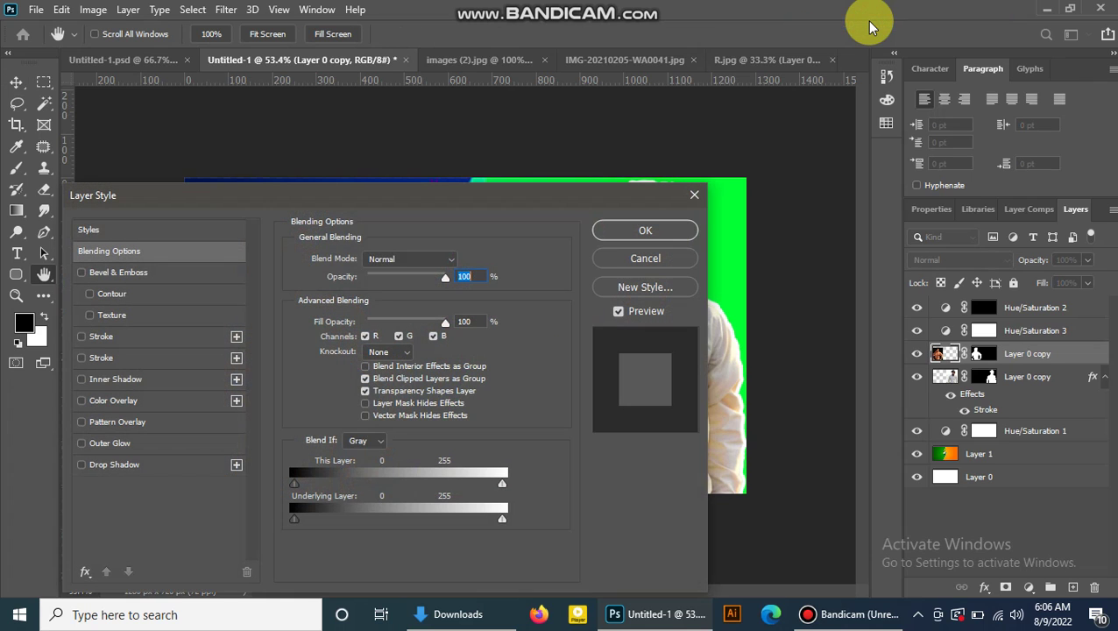
click(118, 336)
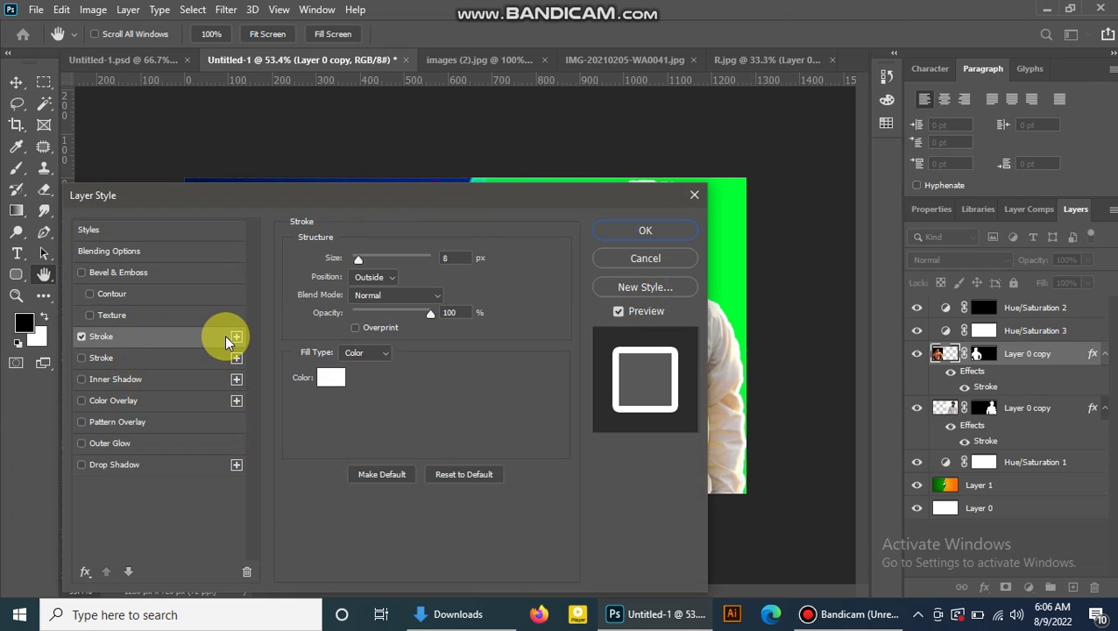
Set the stroke colour to bright green 00ff3c.
drag(544, 199, 675, 451)
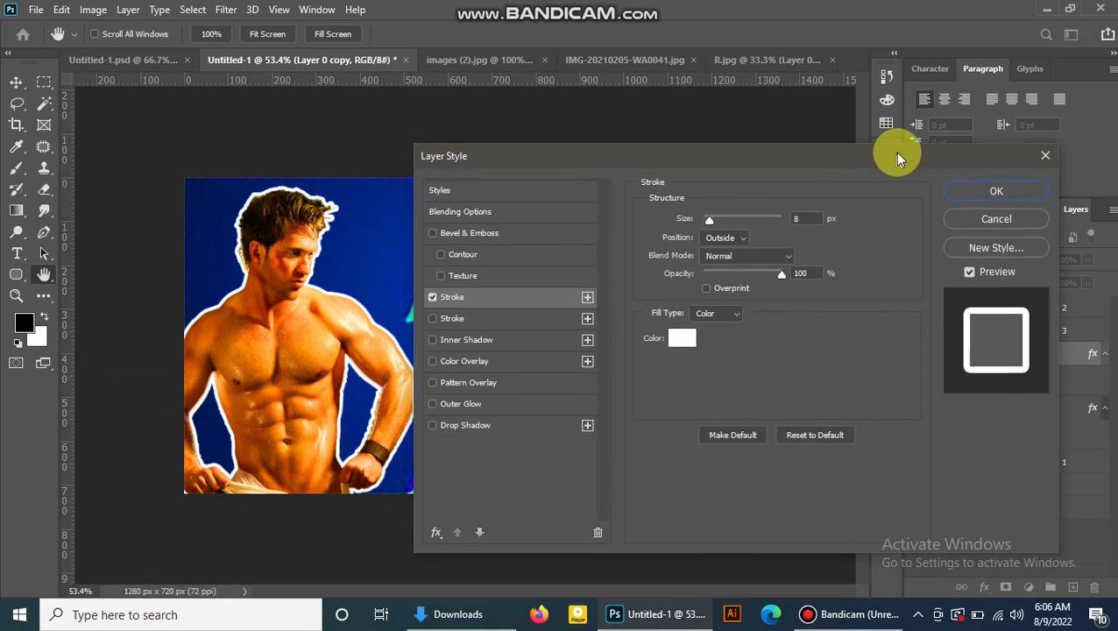
drag(676, 450, 953, 167)
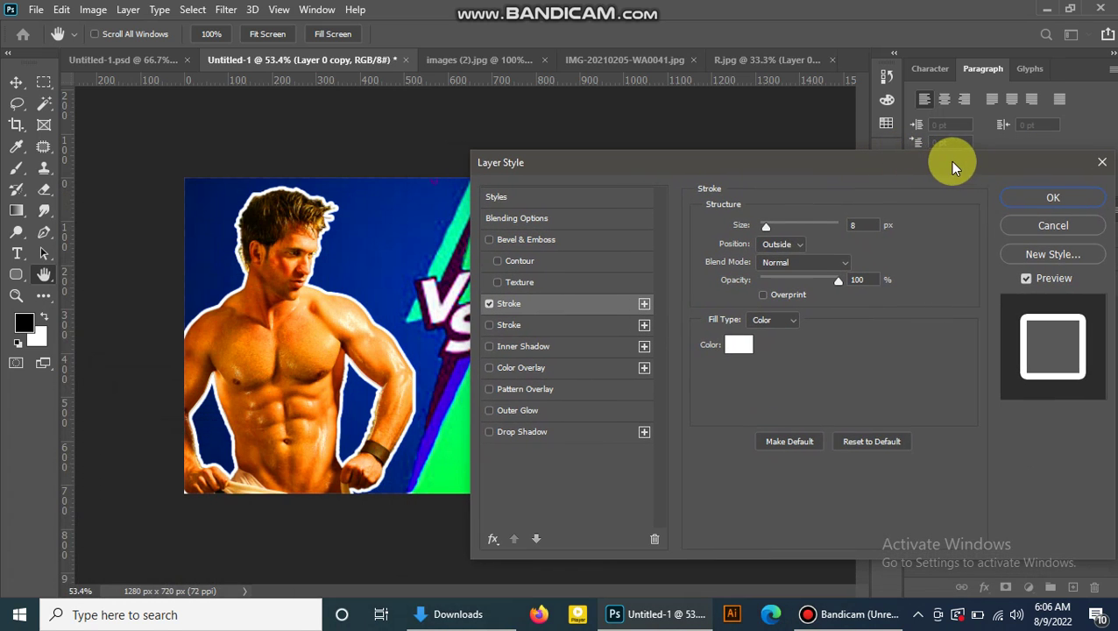
click(738, 343)
drag(257, 233, 254, 195)
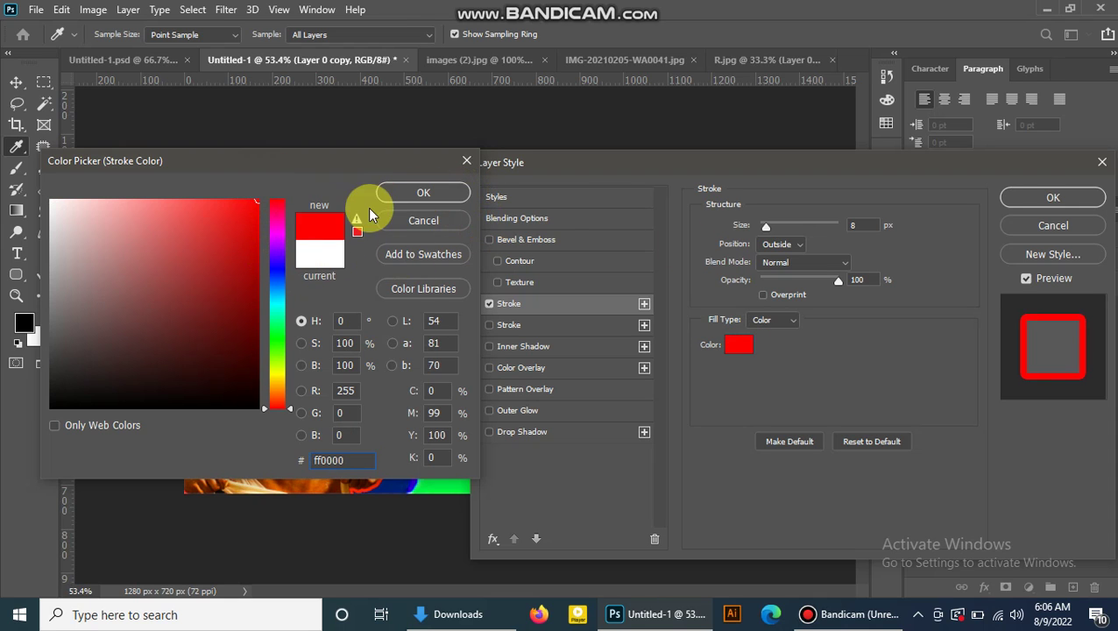
drag(269, 270, 273, 331)
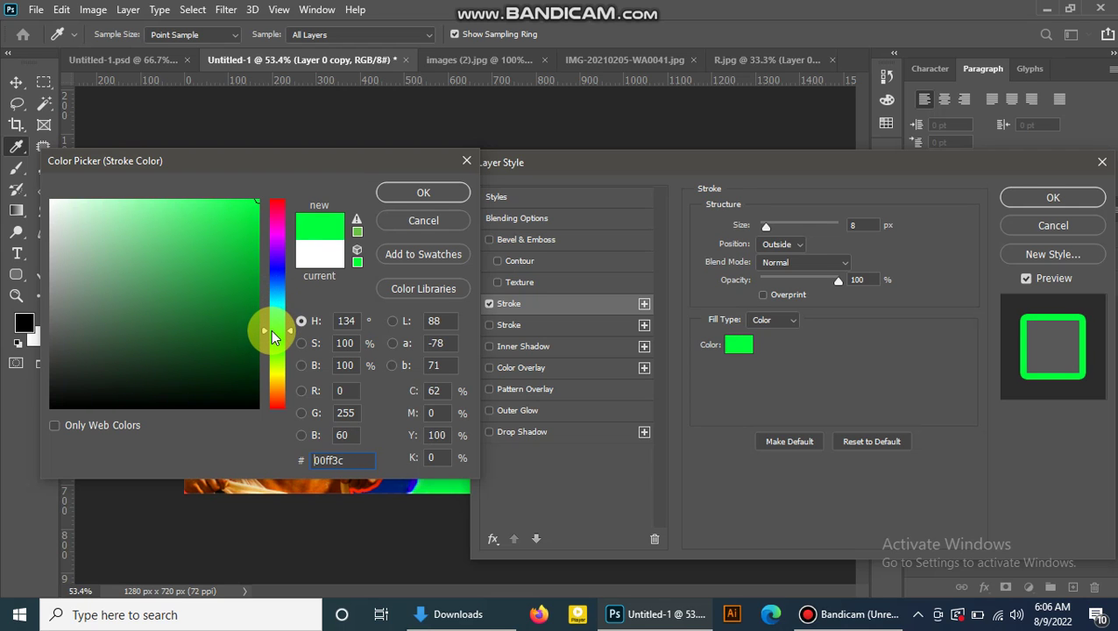
click(442, 191)
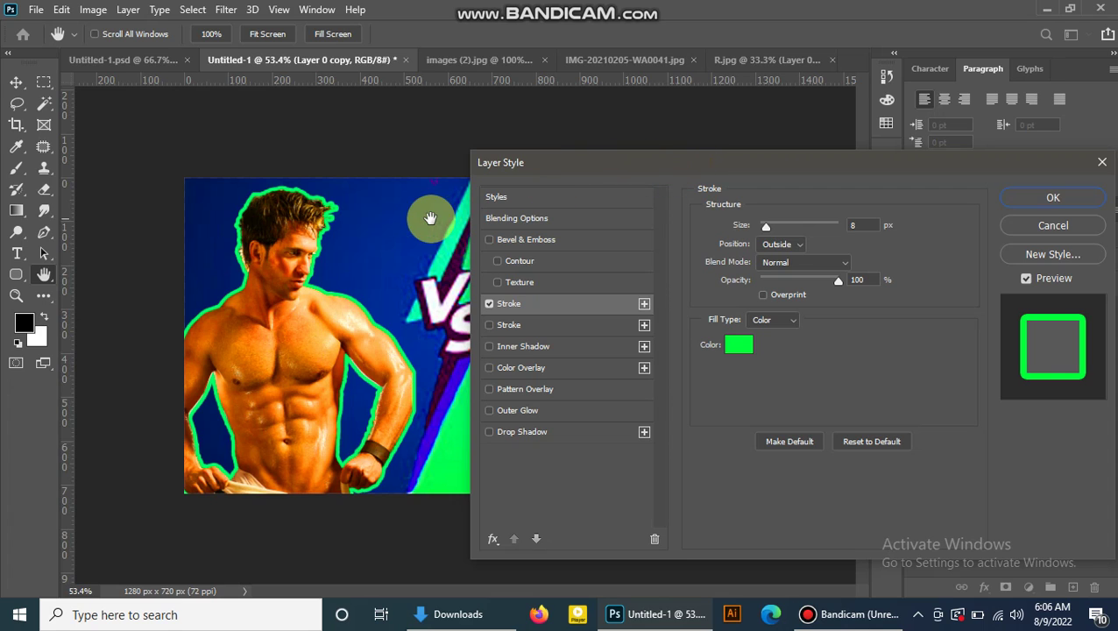
Make the 8 px stroke 100% opacity with Center position.
mouse_move(837, 285)
mouse_down()
mouse_move(813, 283)
mouse_move(857, 282)
mouse_up()
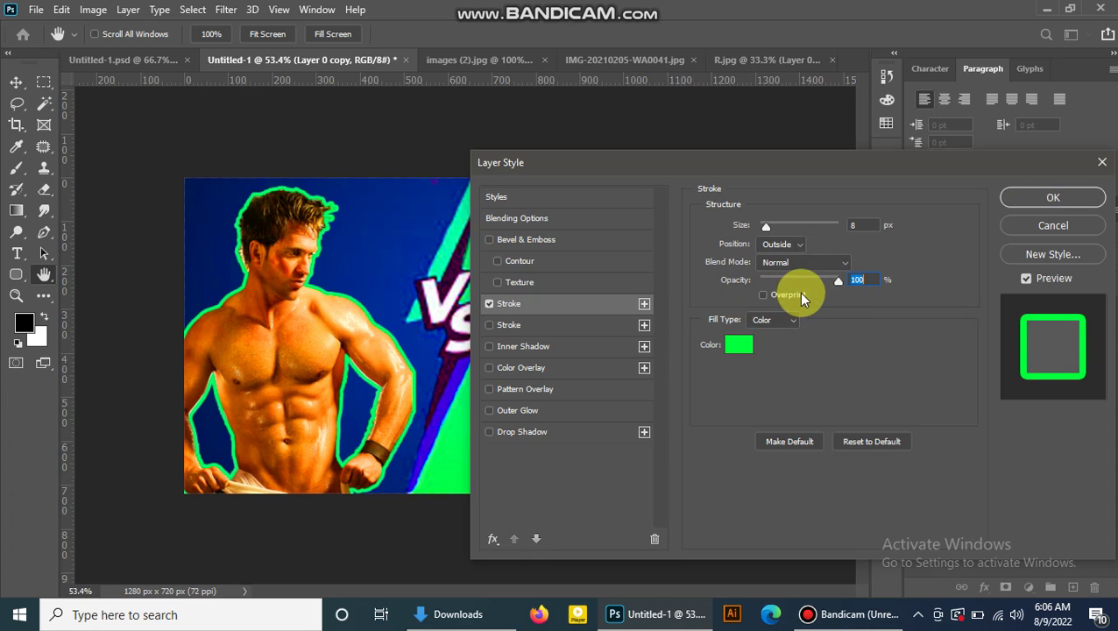
click(801, 245)
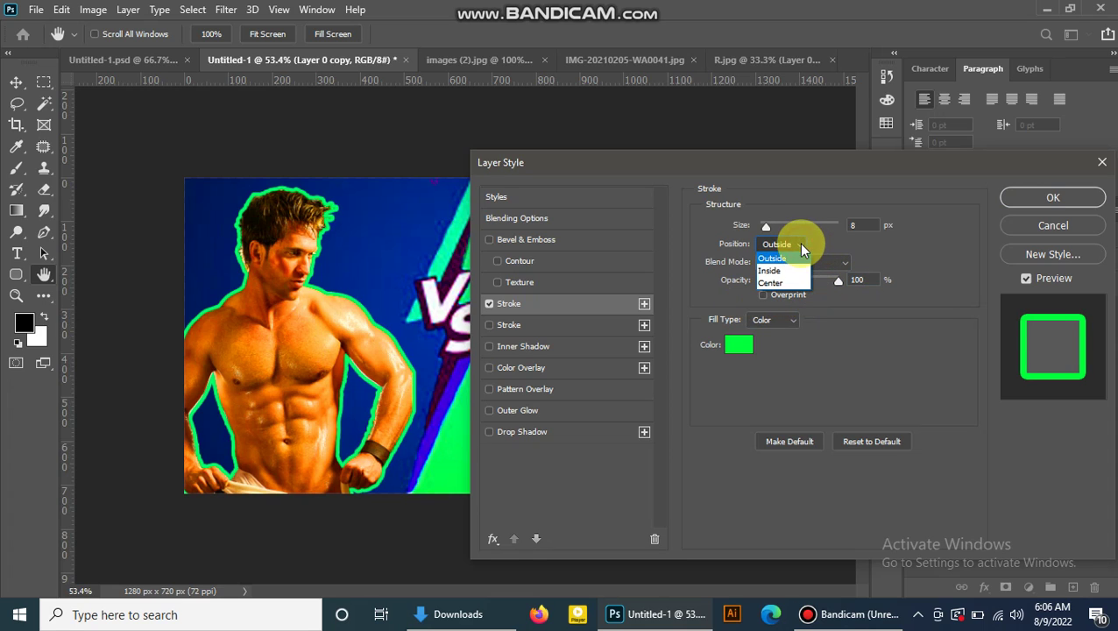
click(771, 282)
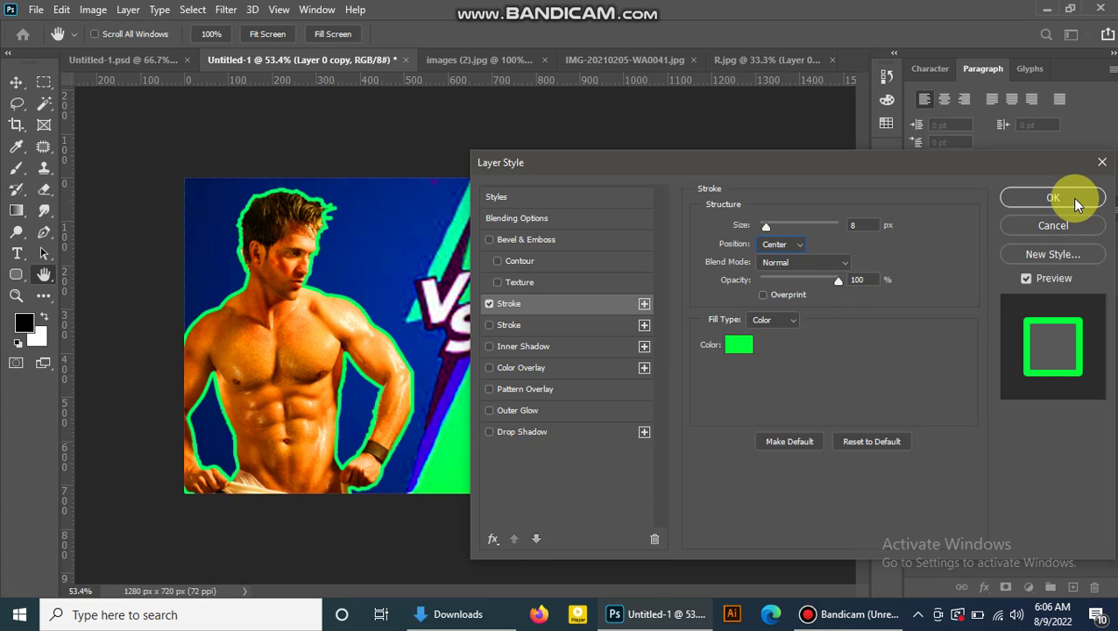
Add a red ff0000 Color Overlay in Screen mode at 8% opacity to the left man.
click(551, 368)
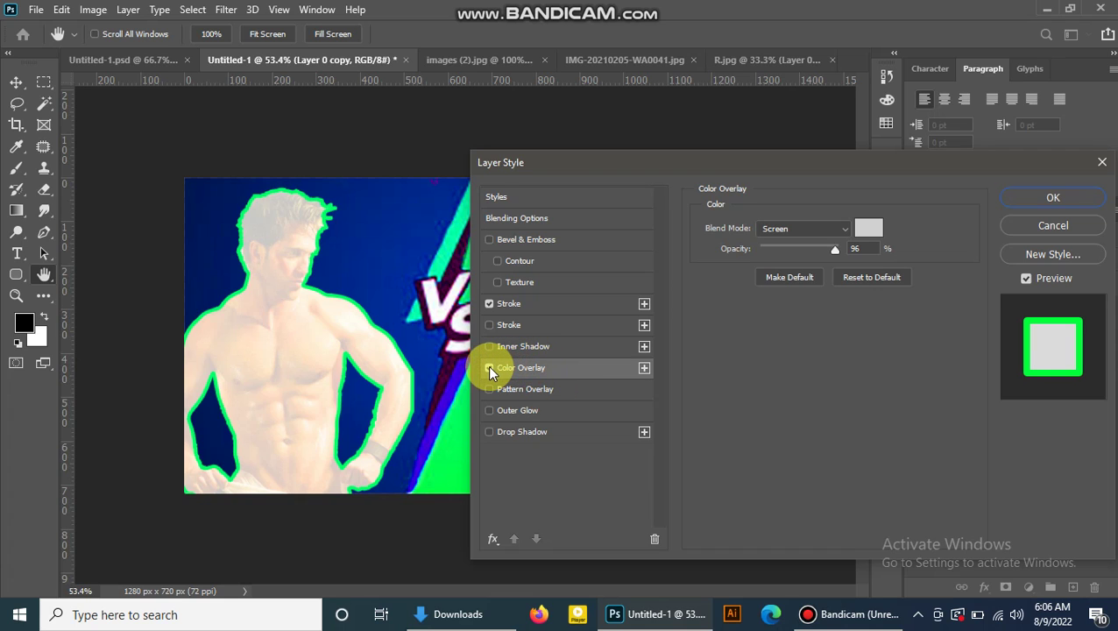
click(489, 368)
click(513, 374)
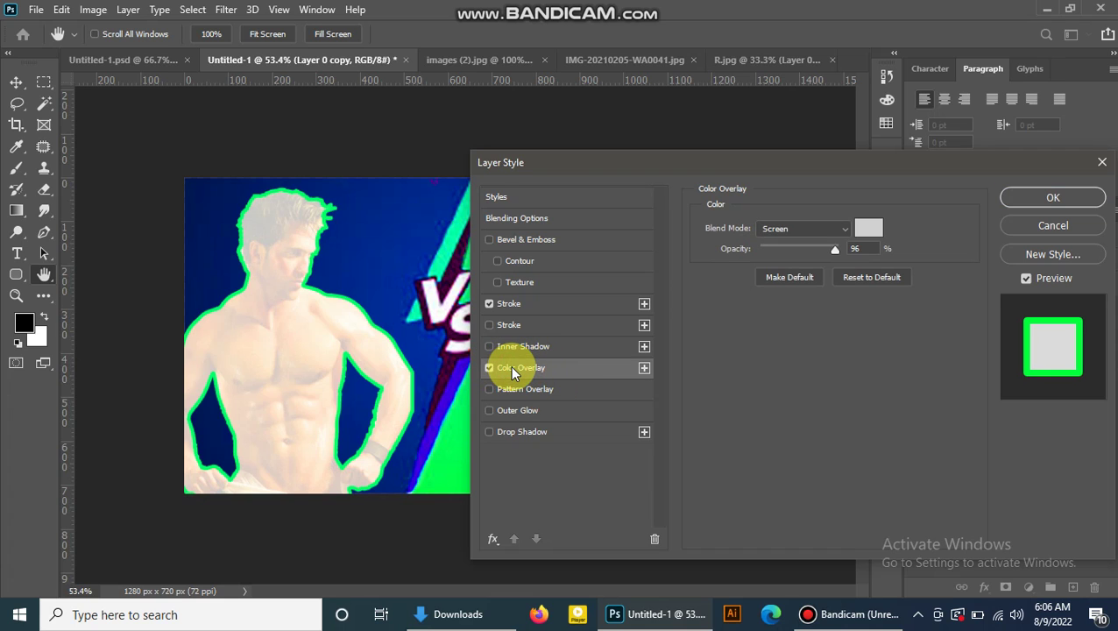
click(798, 228)
click(865, 229)
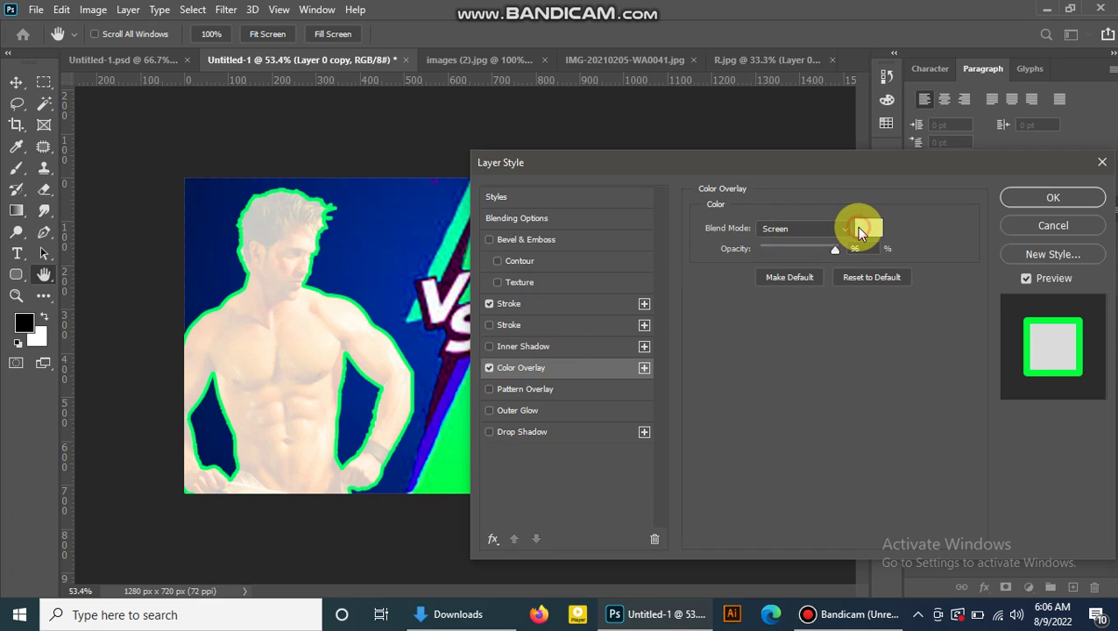
drag(110, 235, 309, 200)
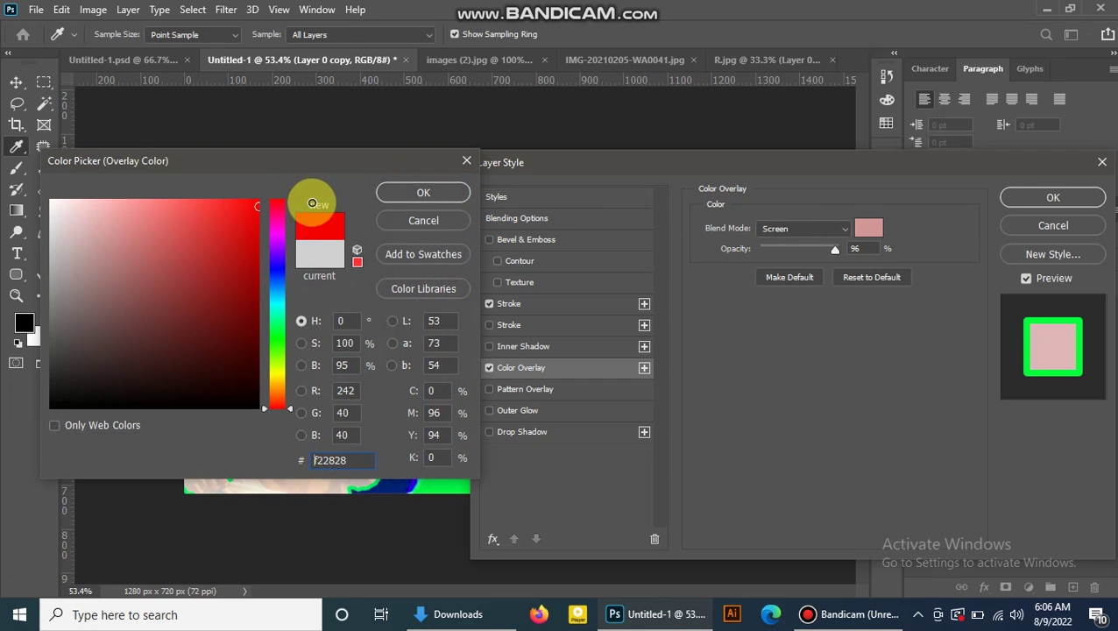
click(429, 187)
click(792, 232)
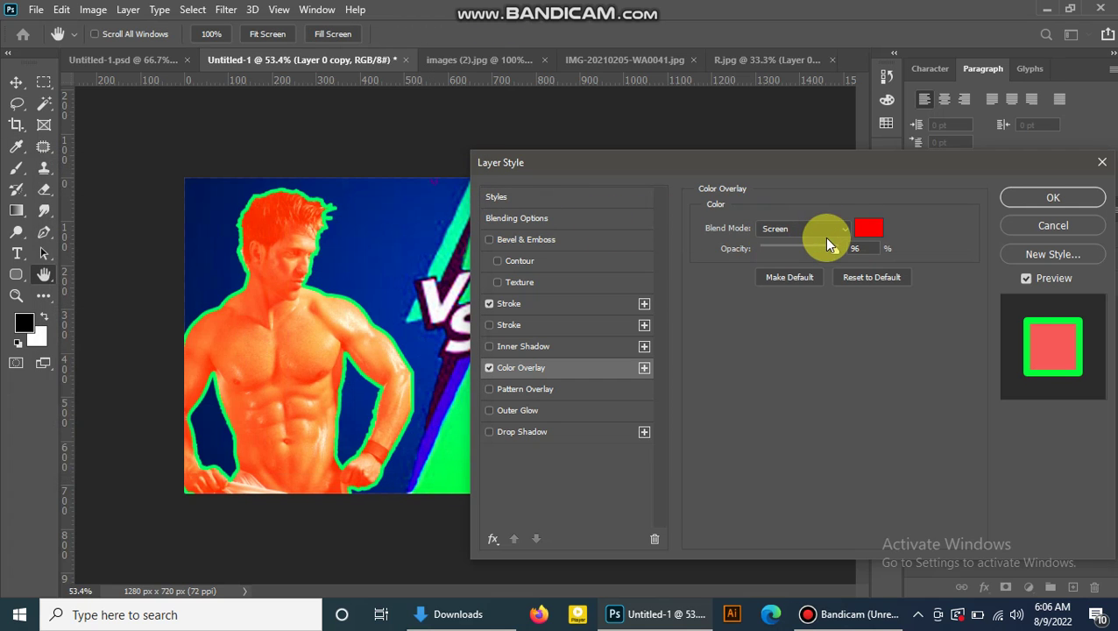
drag(829, 243, 764, 247)
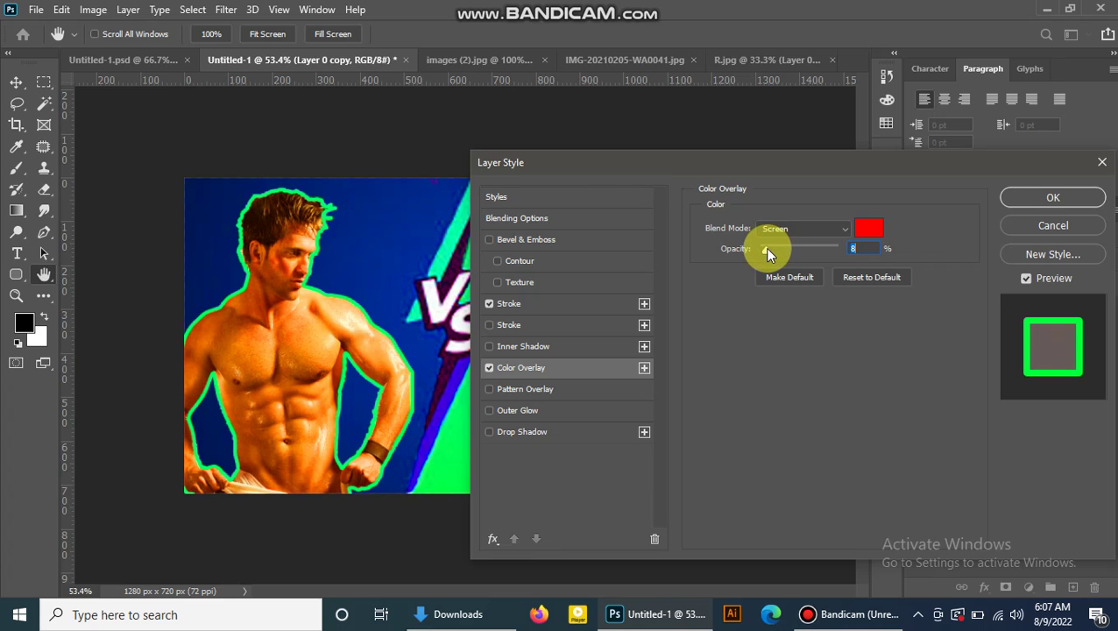
Add a dark red 9c1e1e Outer Glow with 82% spread, 10 px size and 25% noise.
click(545, 408)
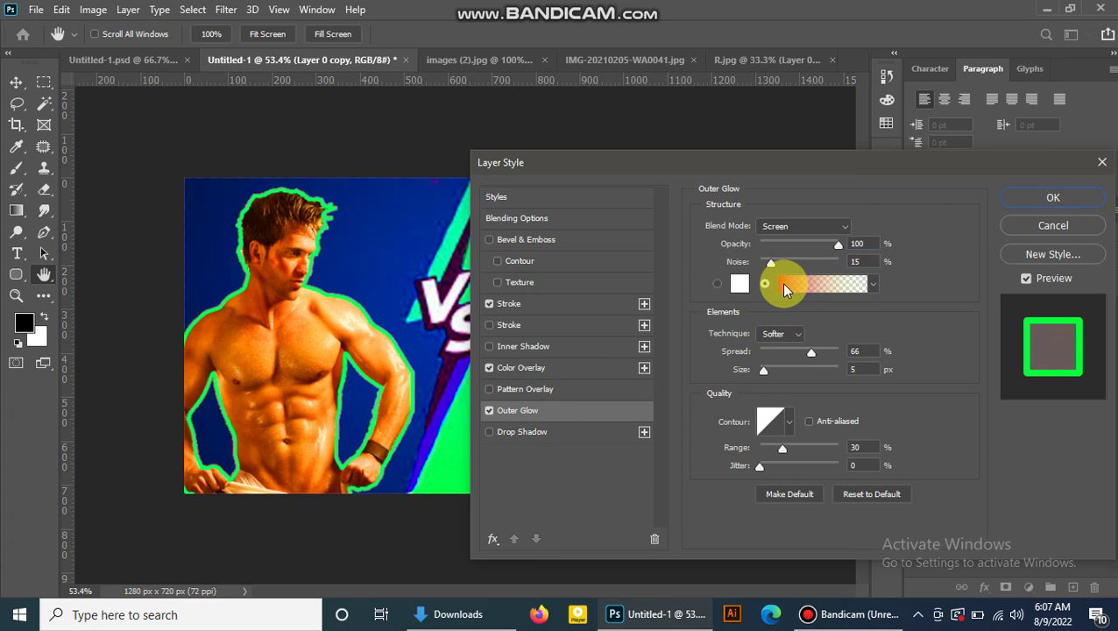
mouse_move(771, 264)
mouse_down()
mouse_move(820, 272)
mouse_move(791, 317)
mouse_up()
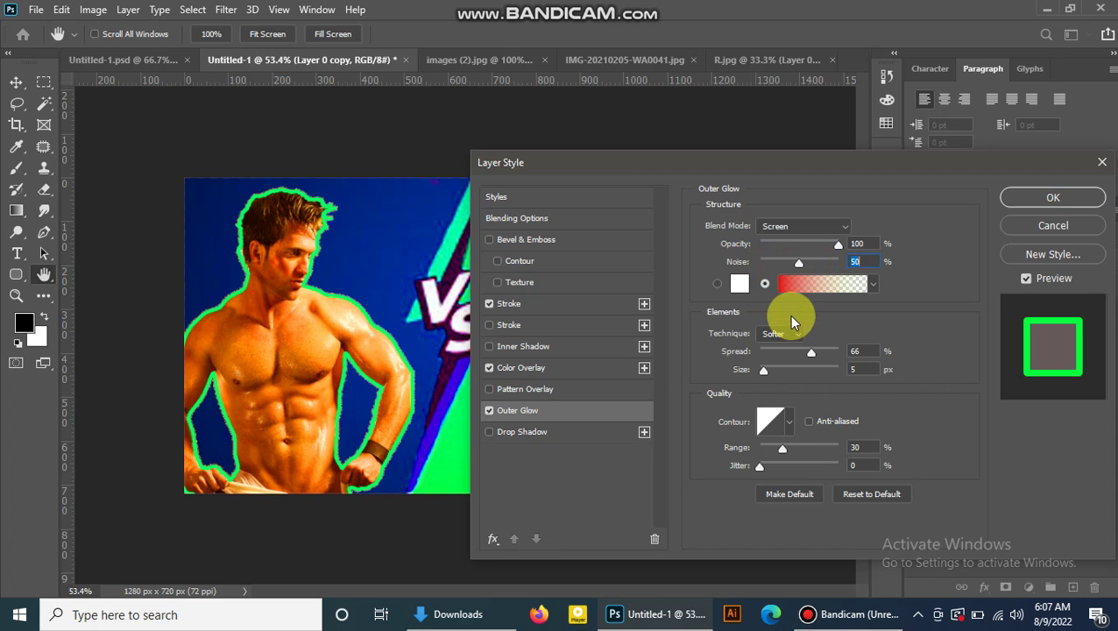
click(740, 283)
drag(235, 245, 219, 280)
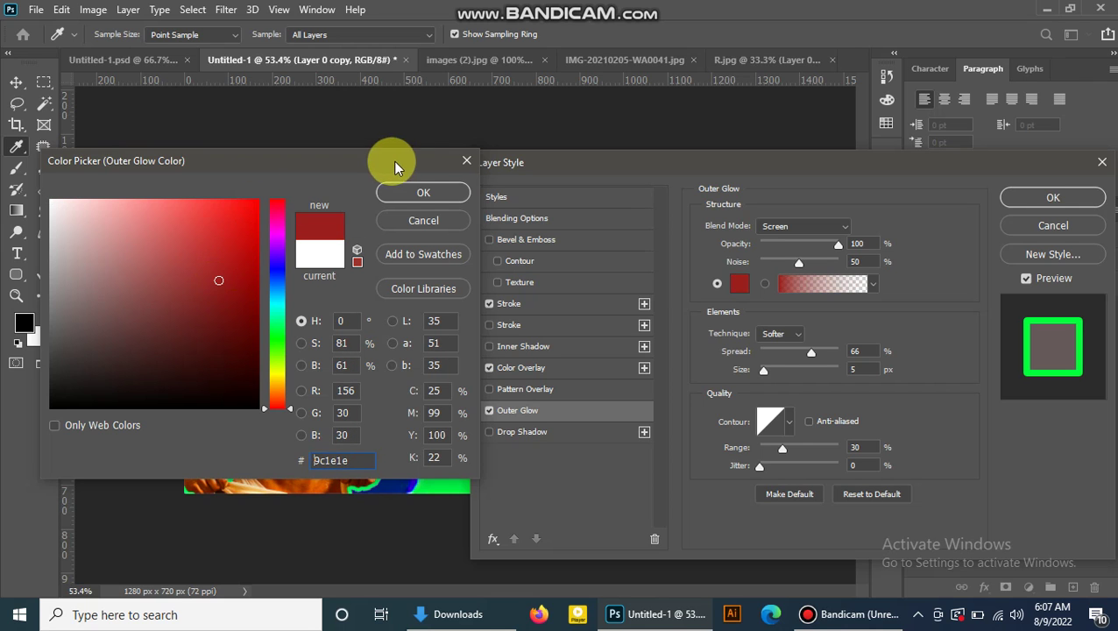
click(419, 191)
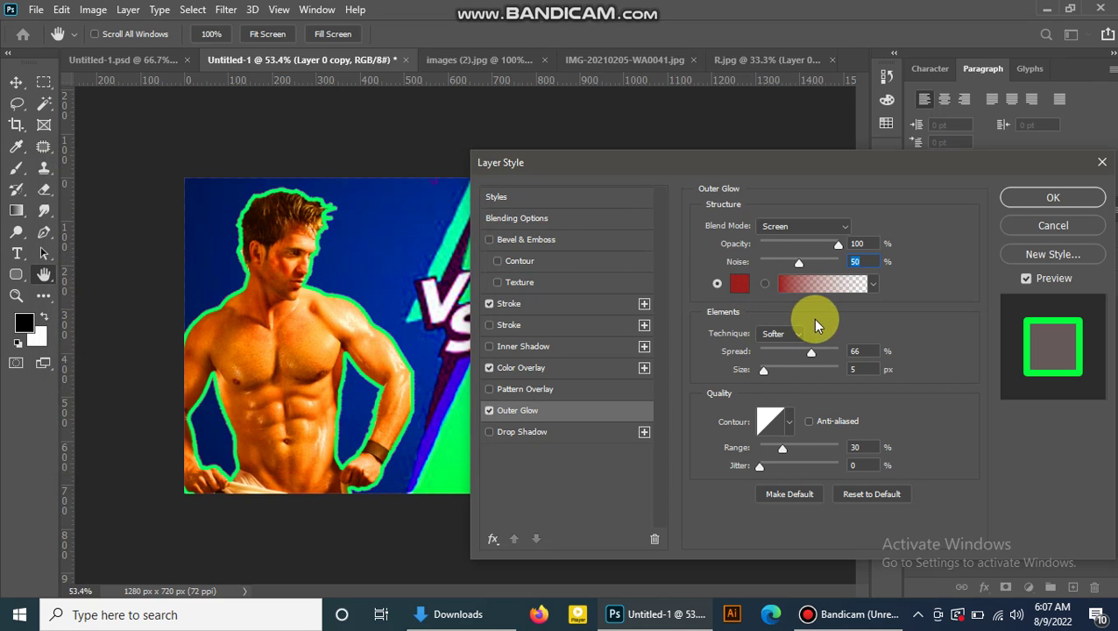
drag(819, 355, 766, 366)
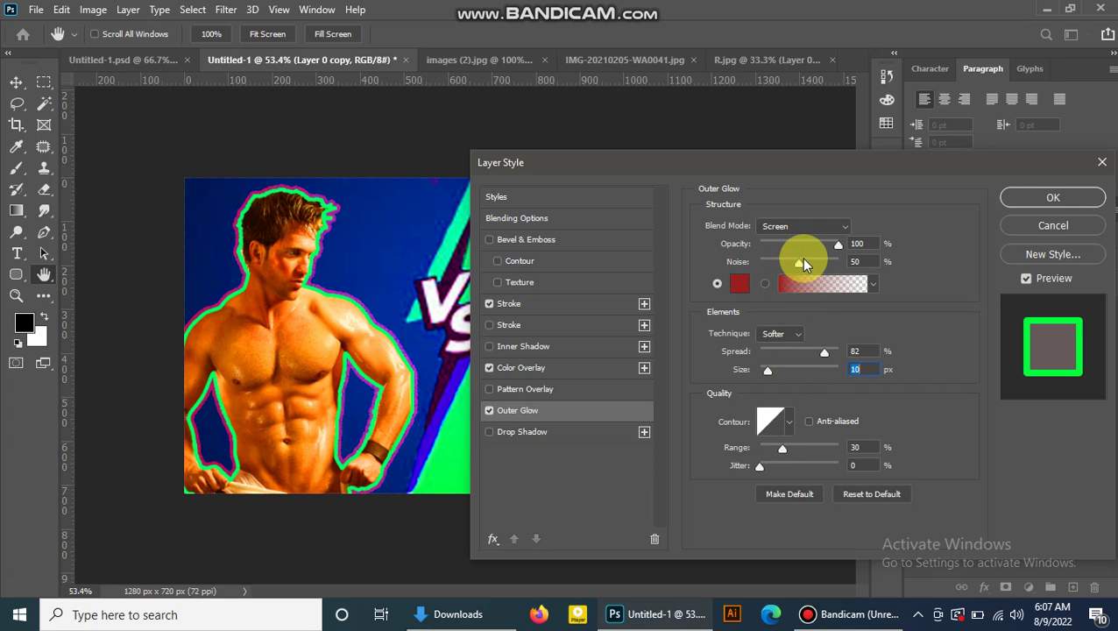
drag(792, 266, 781, 266)
click(532, 429)
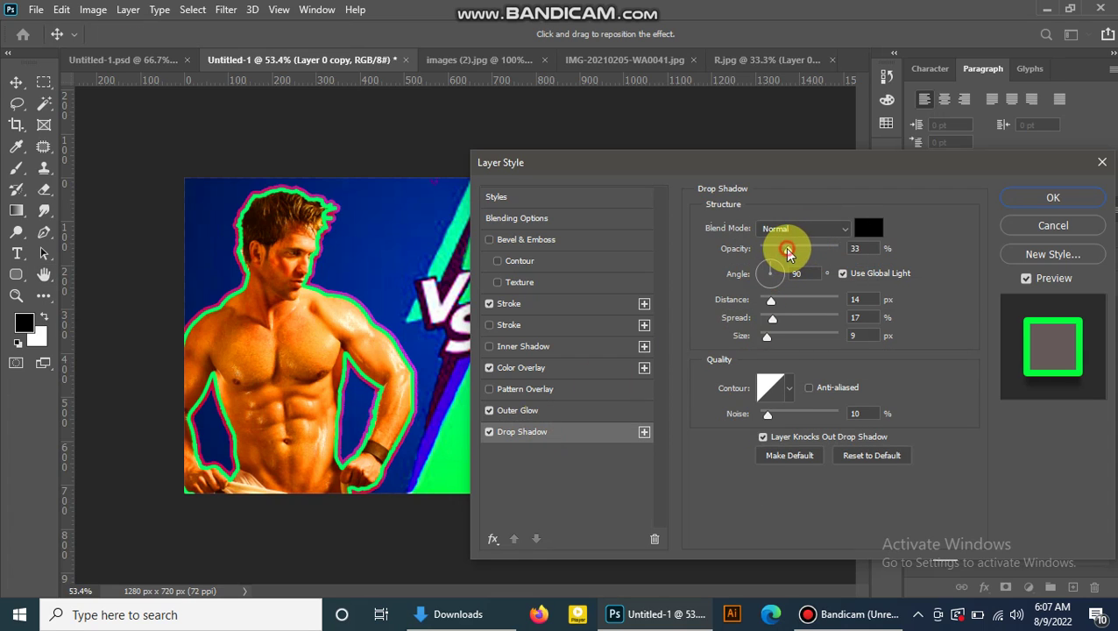
Set the drop shadow to 56% opacity, 29 px distance, 45% spread, 32 px size, 22% noise.
drag(785, 252, 803, 252)
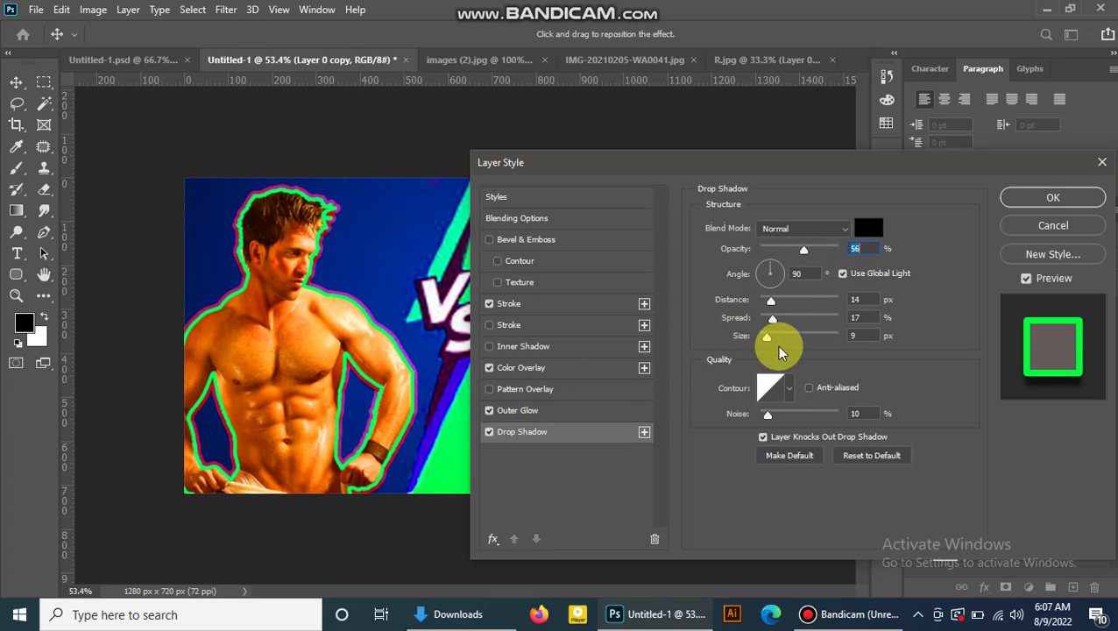
mouse_move(784, 321)
mouse_down()
mouse_move(794, 317)
mouse_move(782, 302)
mouse_up()
click(783, 301)
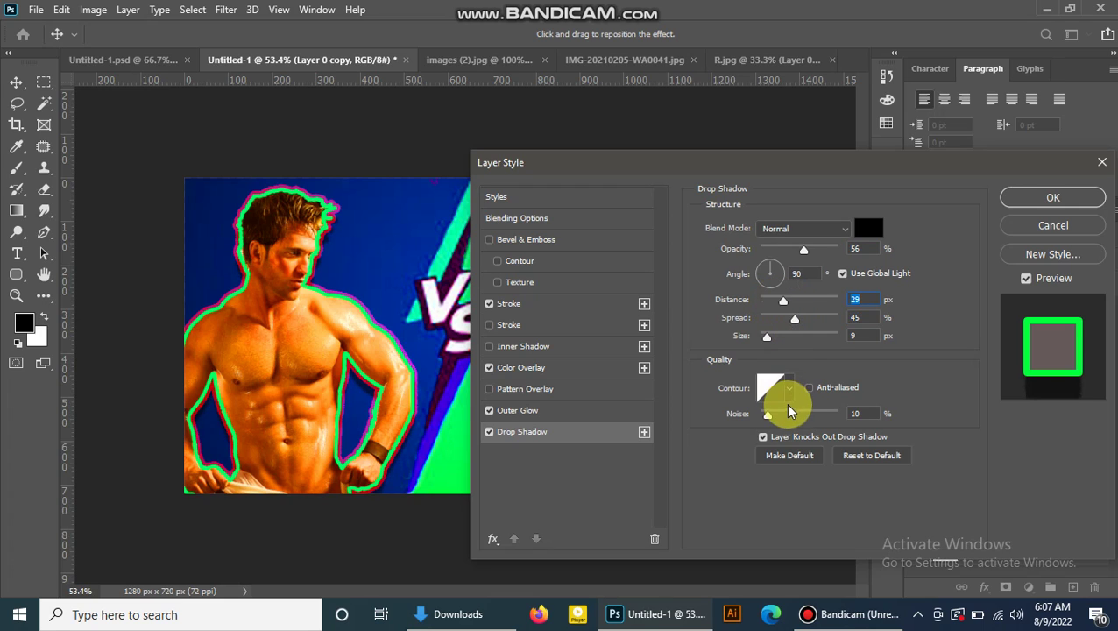
drag(768, 414, 778, 415)
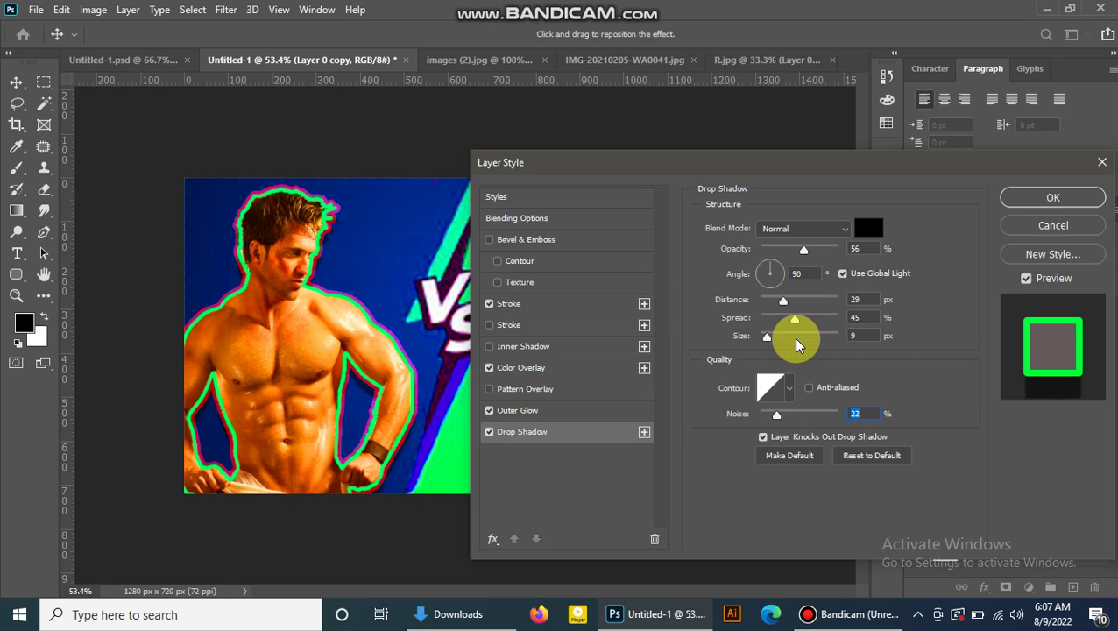
drag(778, 334, 776, 334)
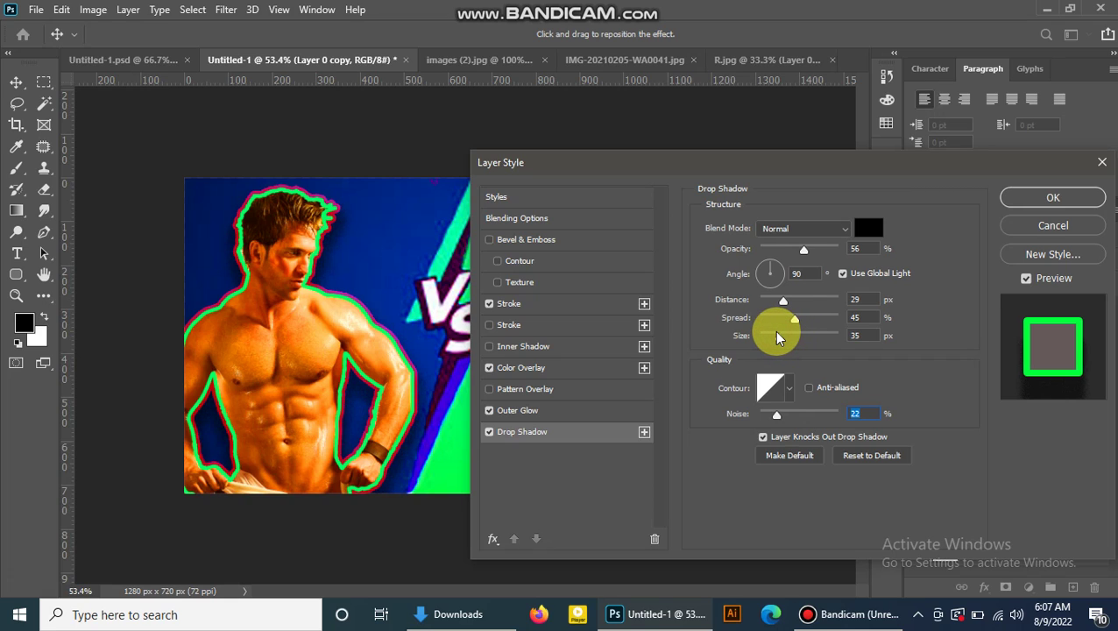
click(773, 334)
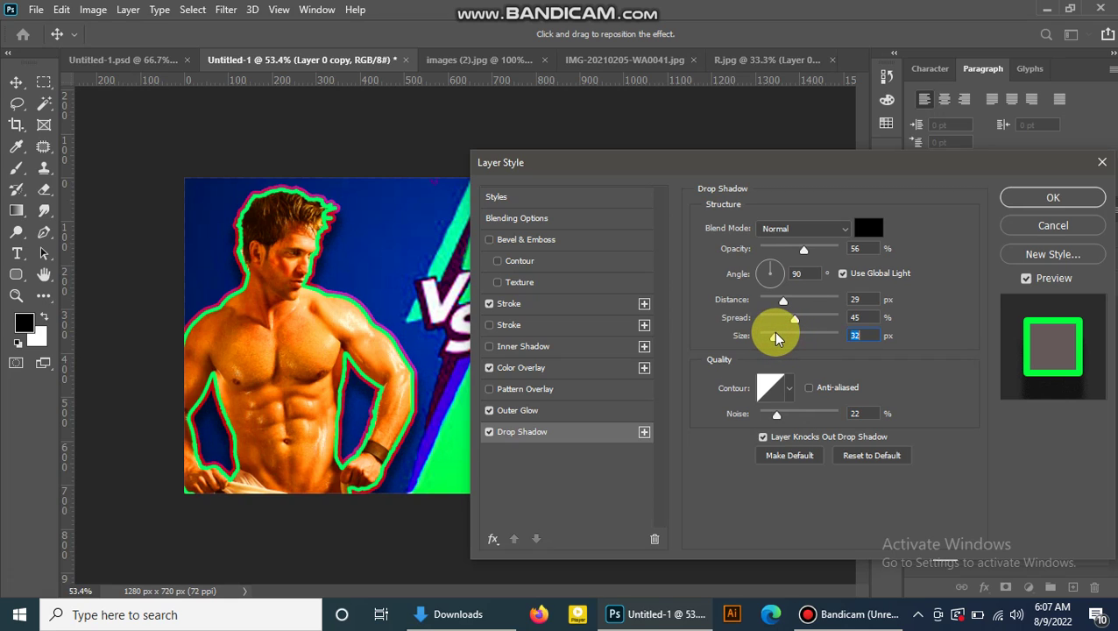